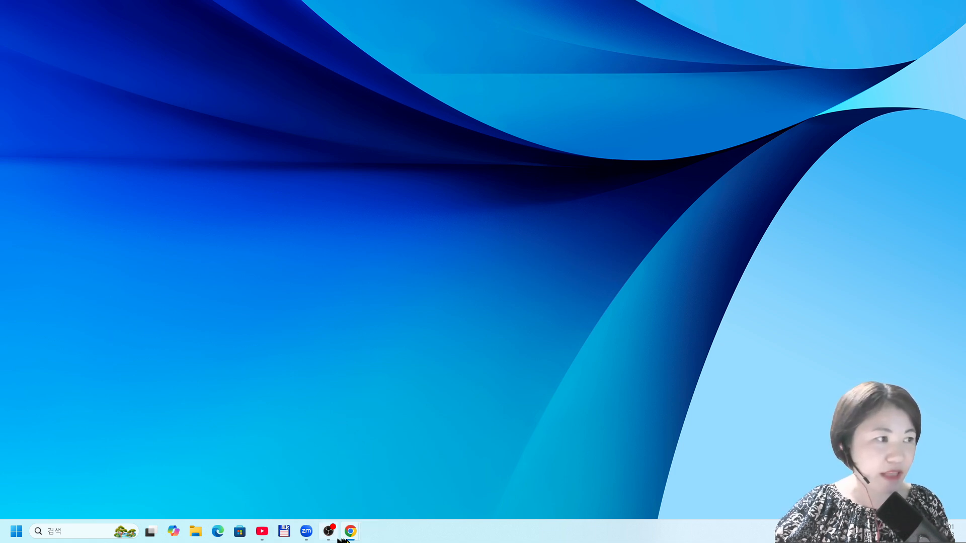
# Switch to Chrome and open the MiriCanvas design platform site from the Google results for 미리캔버스
pyautogui.moveTo(352, 533)
pyautogui.click(437, 503)
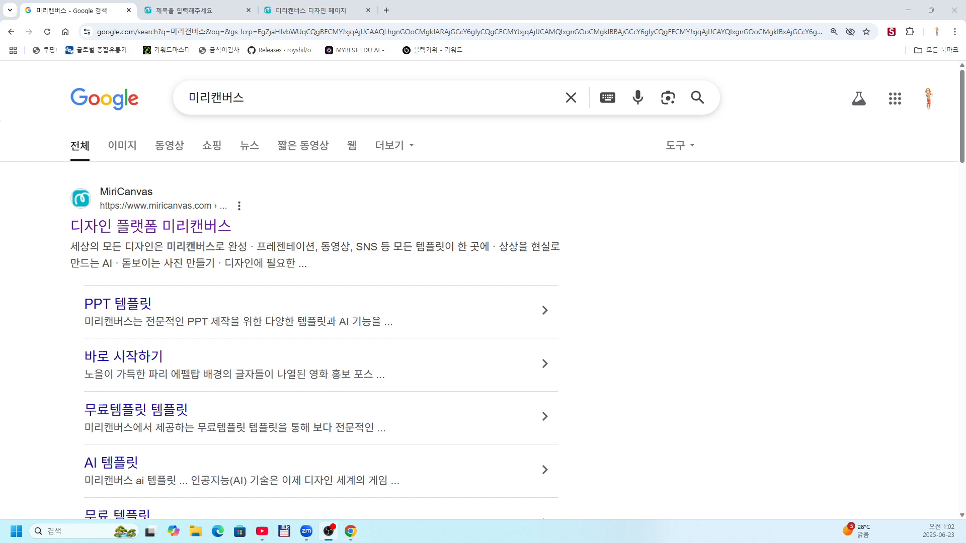
pyautogui.click(176, 229)
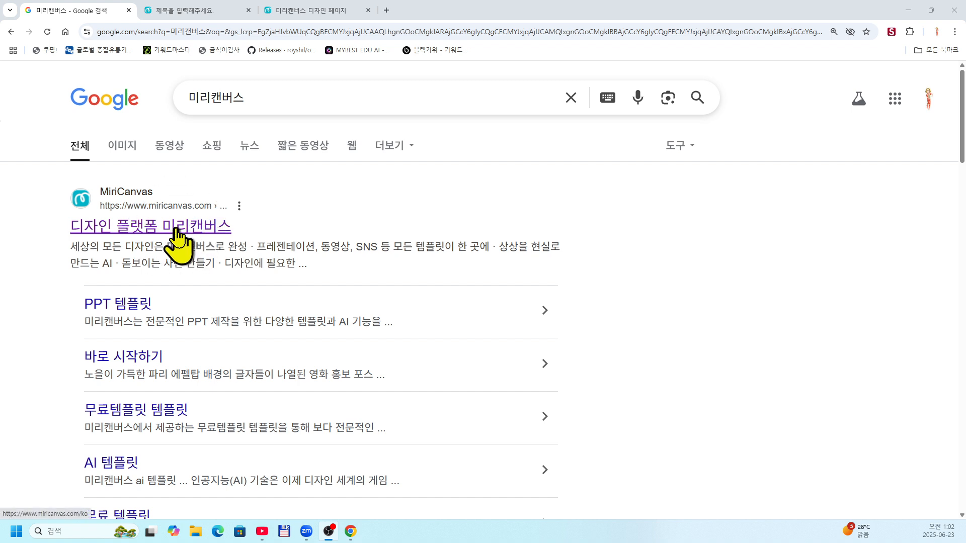
pyautogui.click(171, 225)
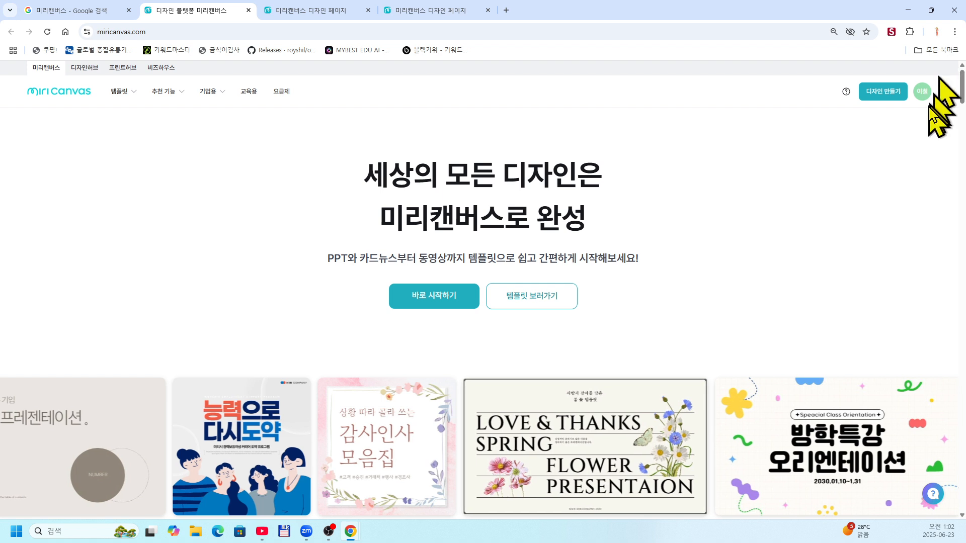
# Check the signed-in account on the MiriCanvas home page and create a new blank design
pyautogui.click(920, 93)
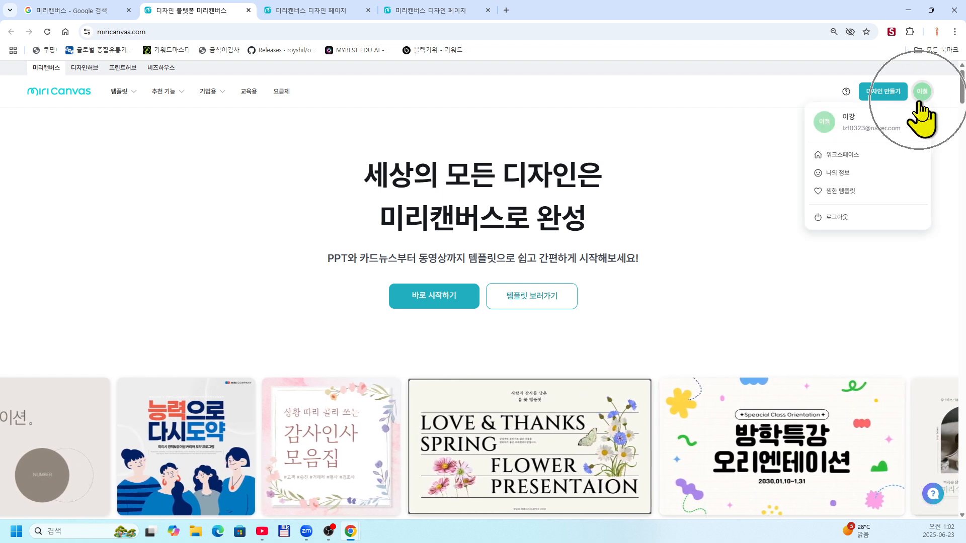
pyautogui.click(887, 96)
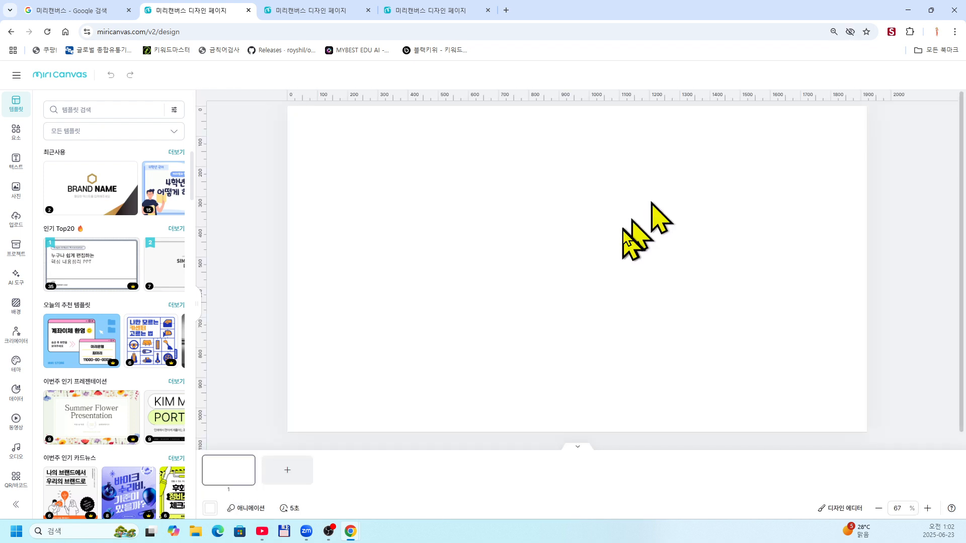
pyautogui.click(601, 254)
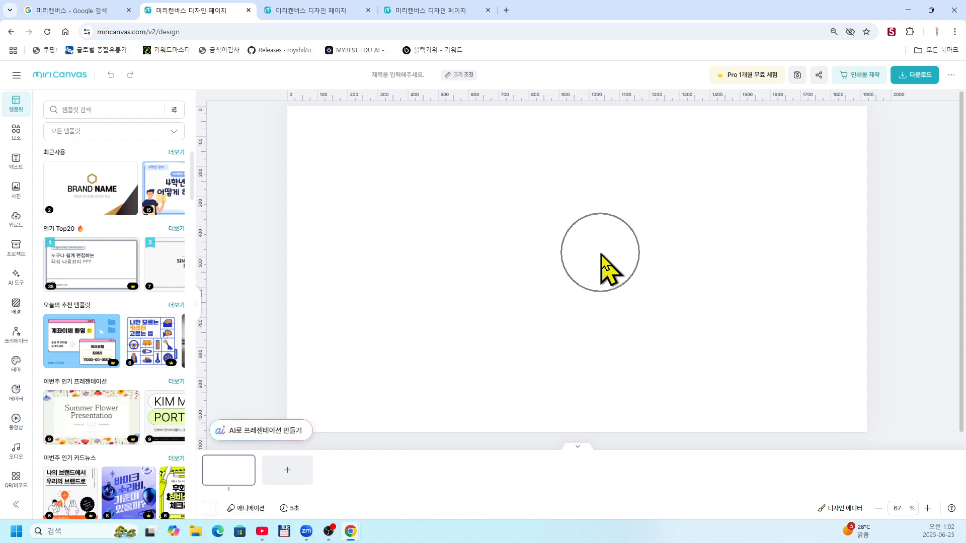
pyautogui.click(582, 217)
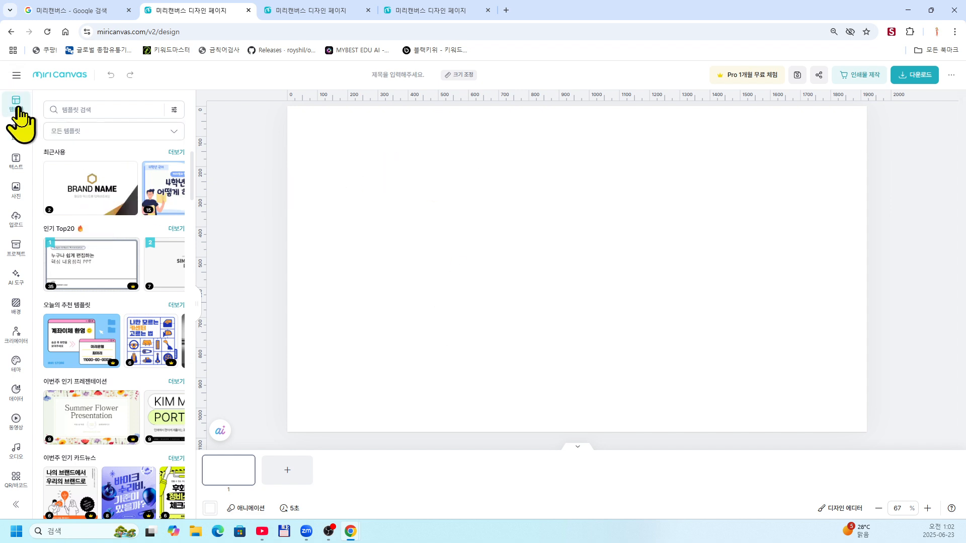
# Search the design templates for 명함
pyautogui.click(79, 110)
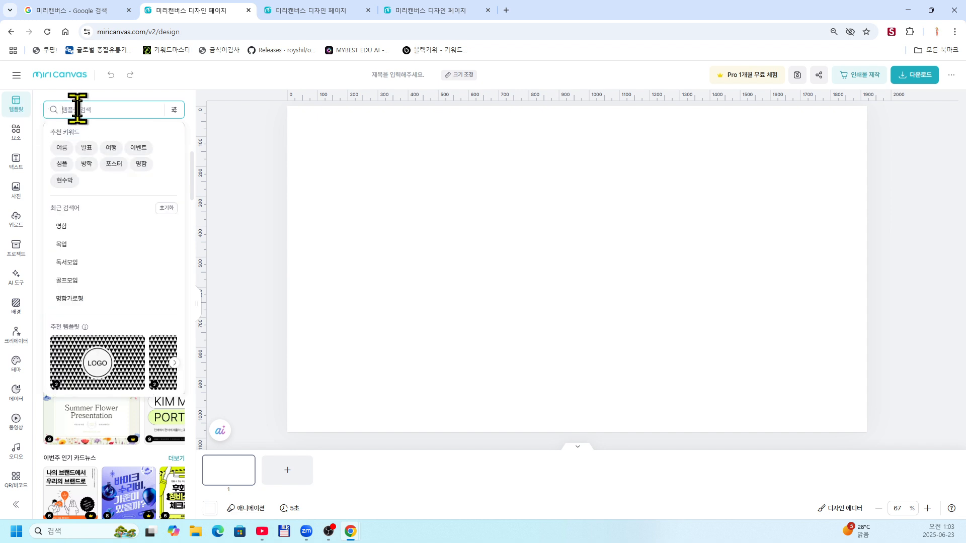
pyautogui.write('명함')
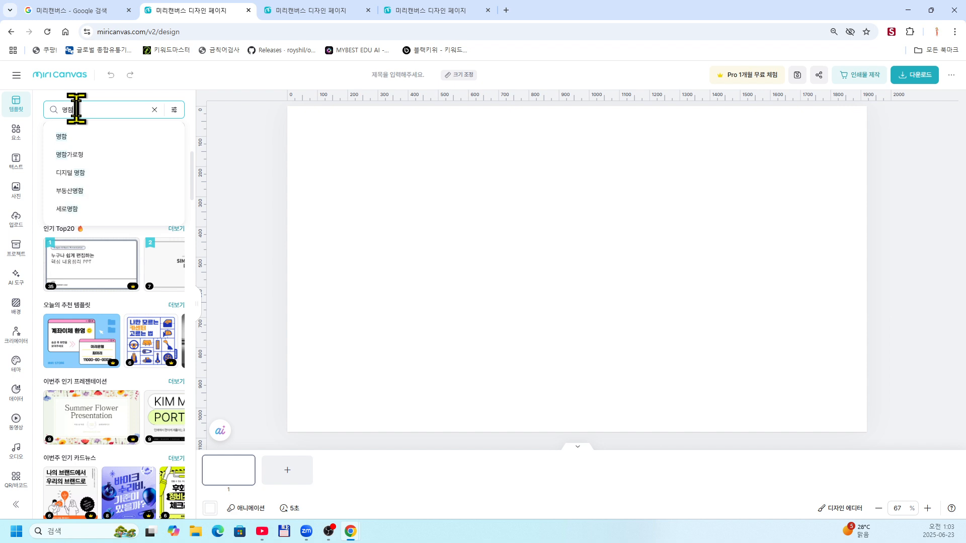
pyautogui.click(22, 111)
pyautogui.click(22, 112)
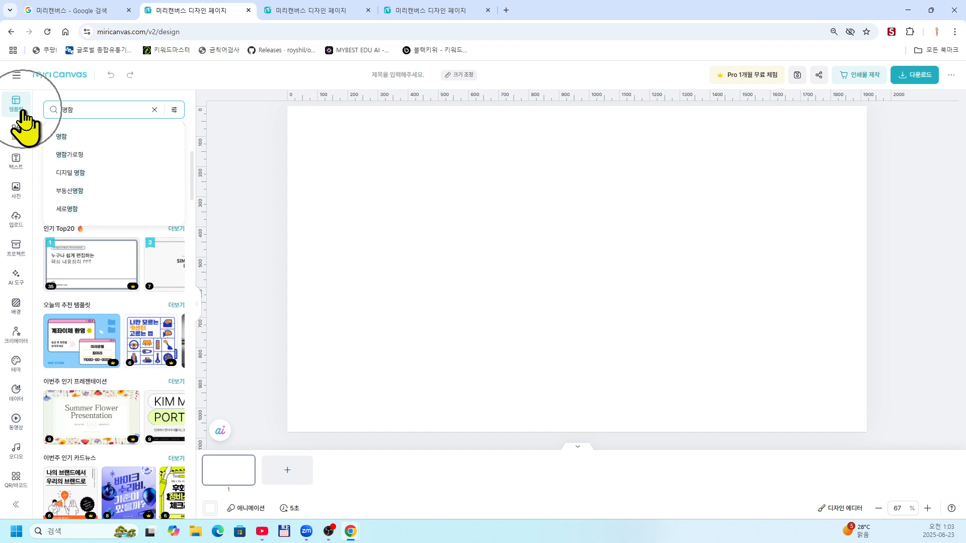
pyautogui.click(54, 115)
pyautogui.click(54, 115)
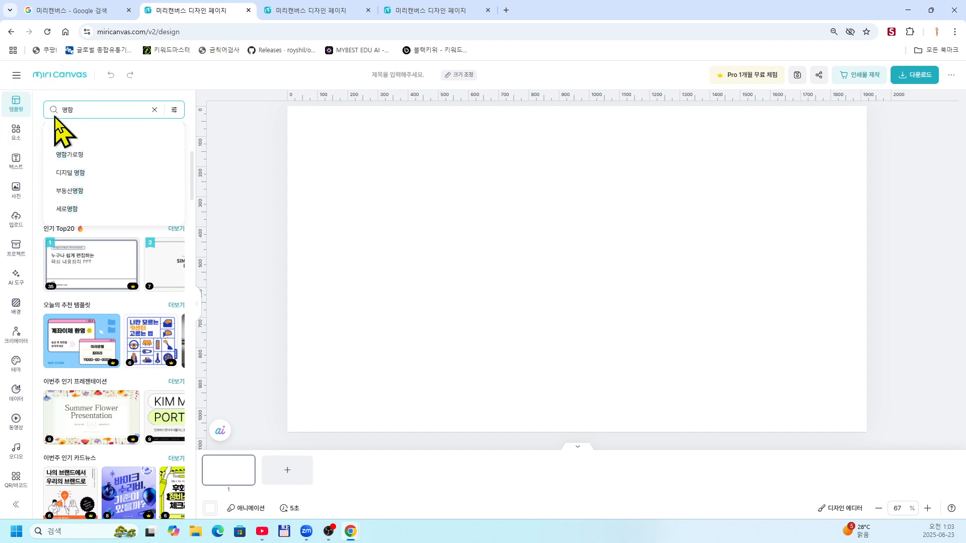
pyautogui.click(55, 117)
pyautogui.click(54, 117)
pyautogui.click(55, 117)
pyautogui.click(55, 117)
pyautogui.click(55, 116)
pyautogui.press('Return')
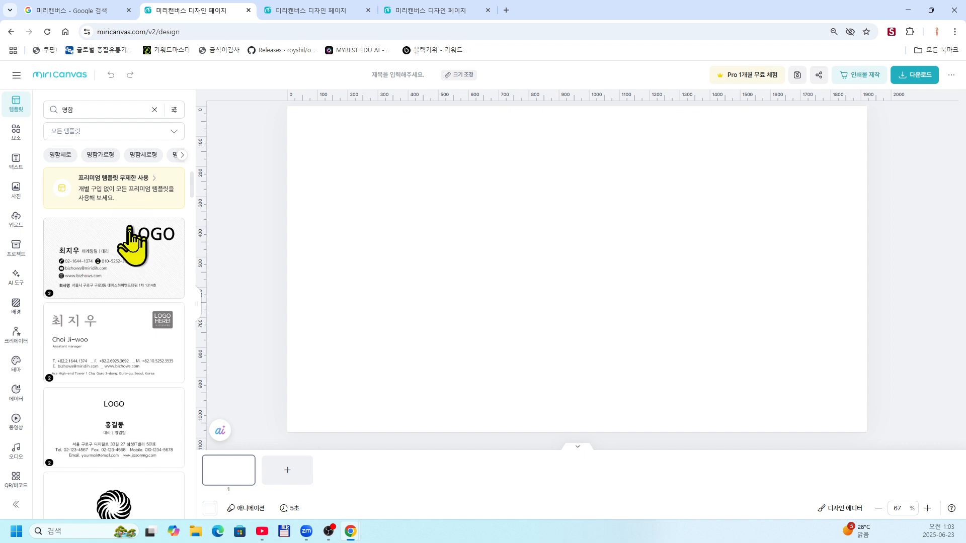
# Browse the business card templates and apply the front side of the black swirl logo 기업 명함 template to page 1
pyautogui.scroll(-5, 143, 221)
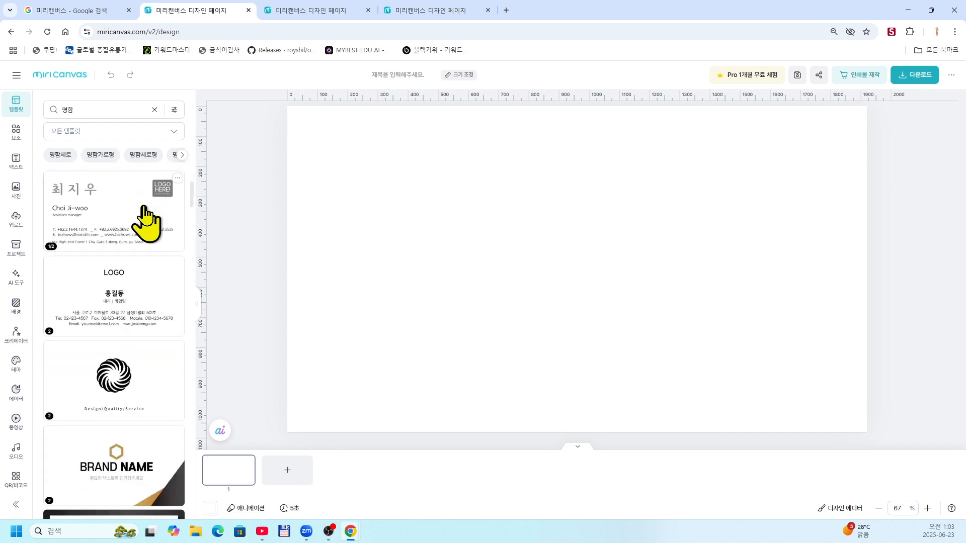
pyautogui.scroll(-2, 146, 216)
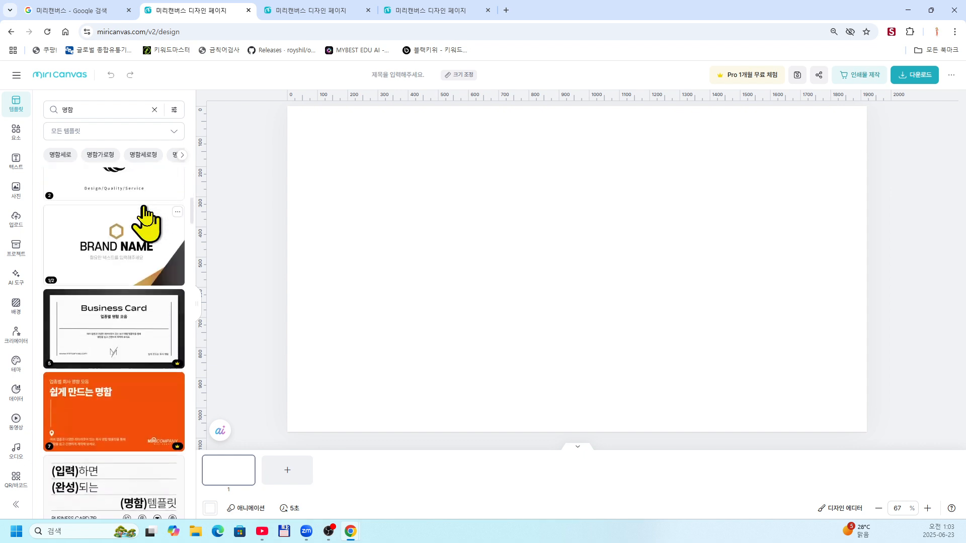
pyautogui.scroll(-8, 150, 276)
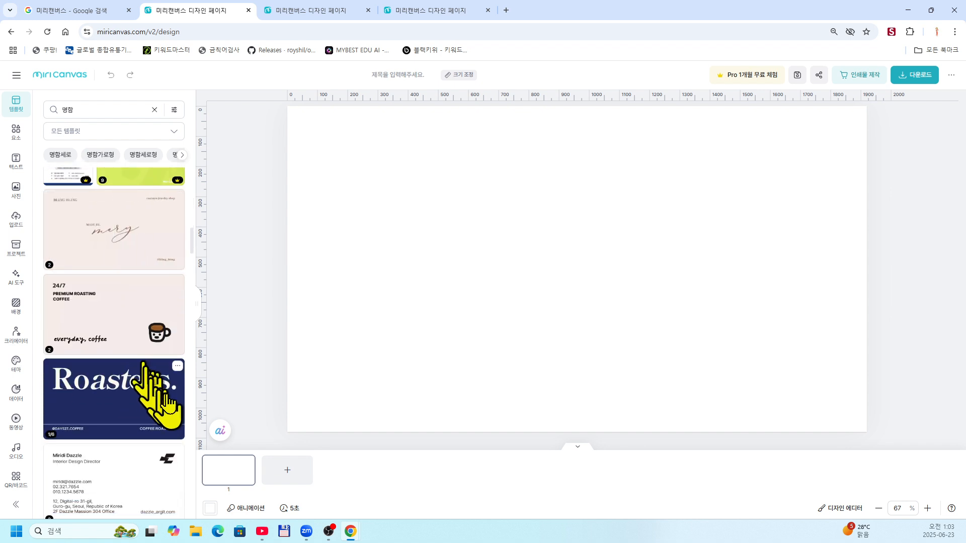
pyautogui.scroll(-2, 171, 377)
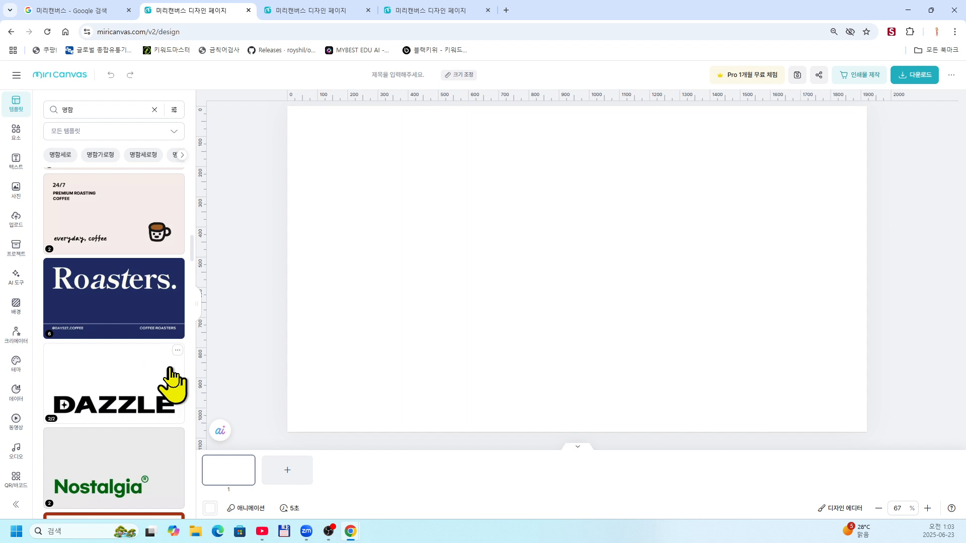
pyautogui.scroll(-2, 176, 370)
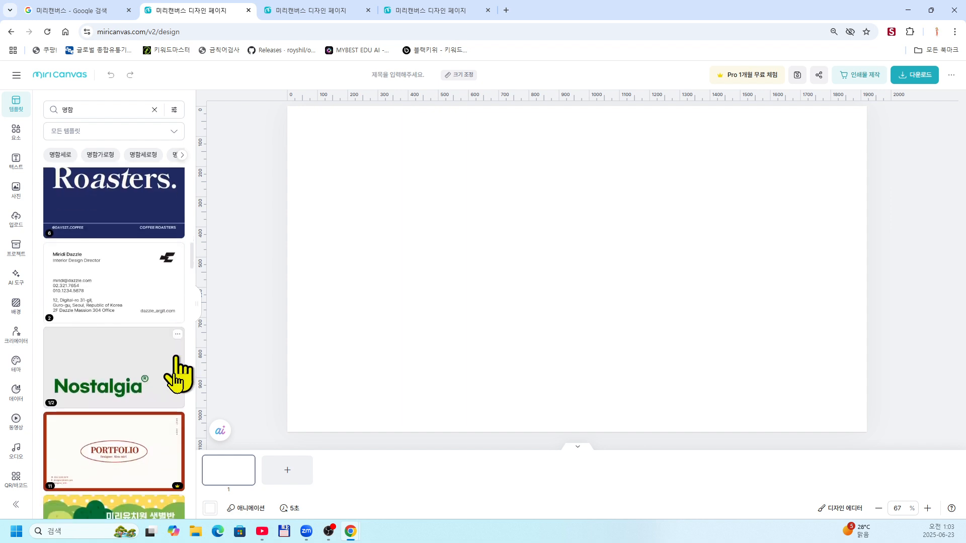
pyautogui.scroll(-2, 173, 430)
pyautogui.scroll(6, 180, 416)
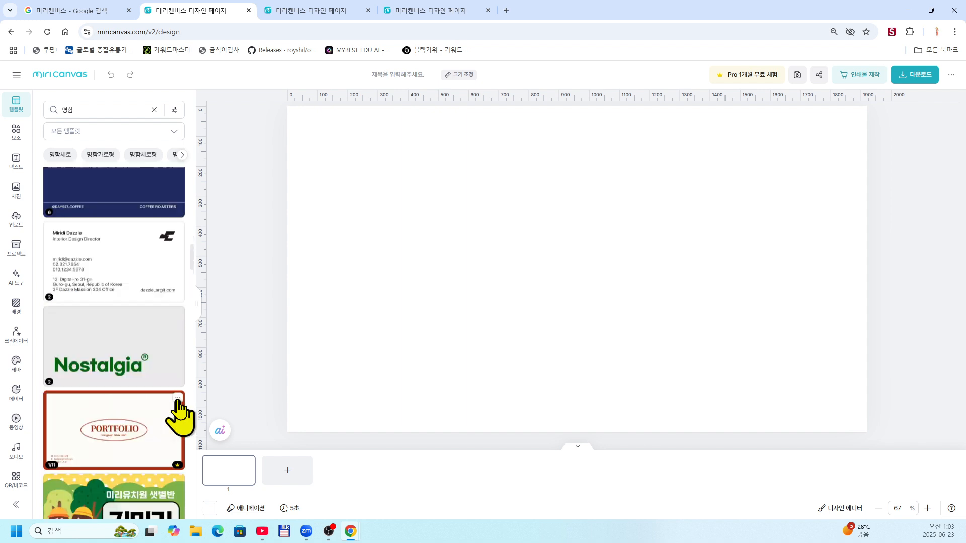
pyautogui.scroll(8, 179, 416)
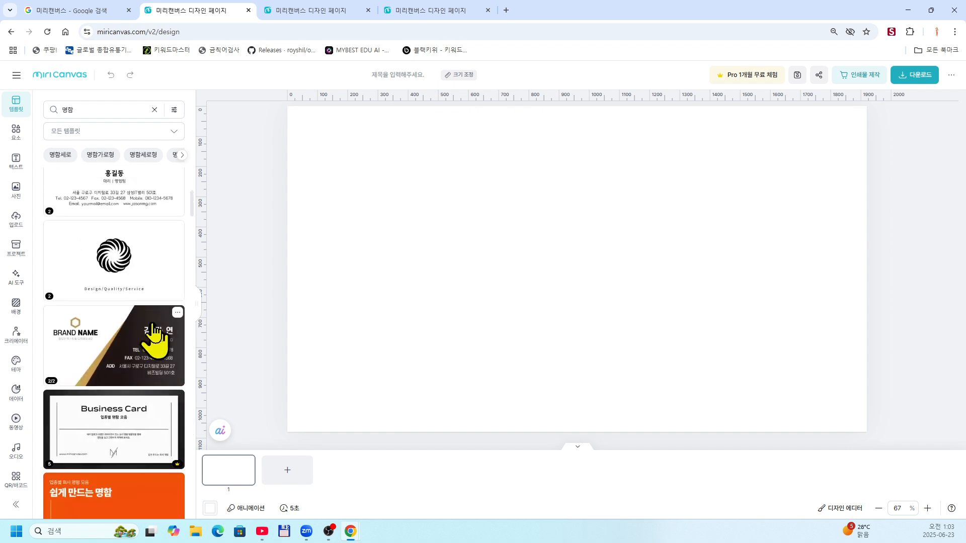
pyautogui.click(130, 261)
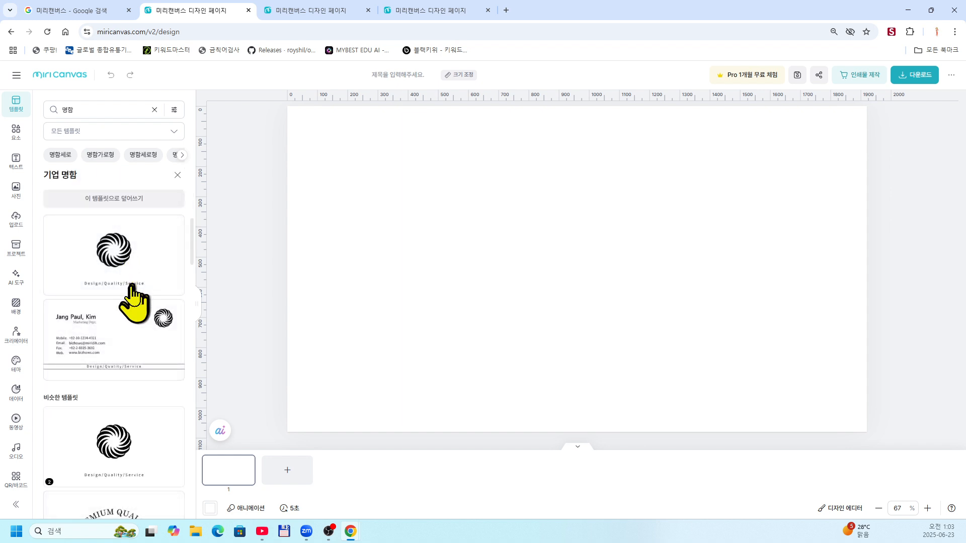
pyautogui.click(126, 257)
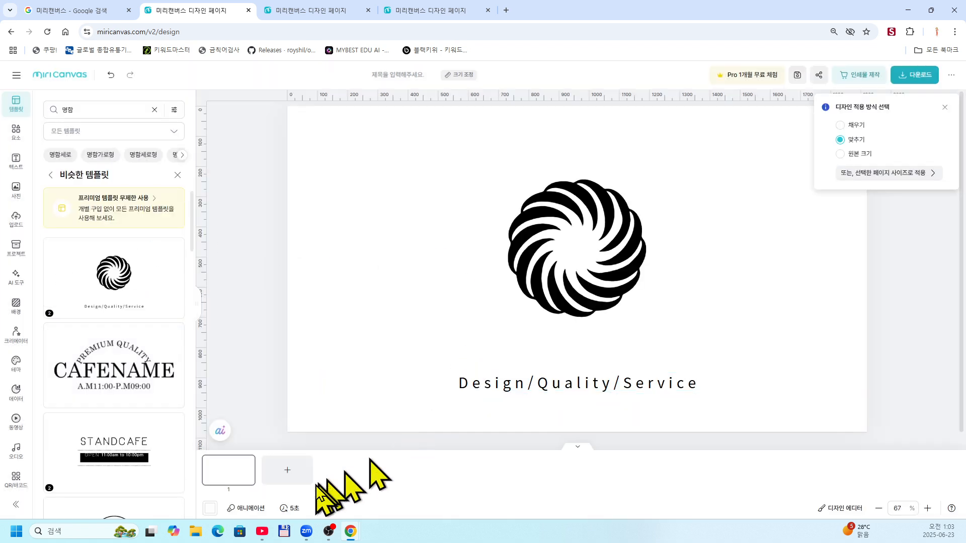
# Add a second page and apply the contact-details side of the same swirl logo 기업 명함 template to it
pyautogui.click(287, 475)
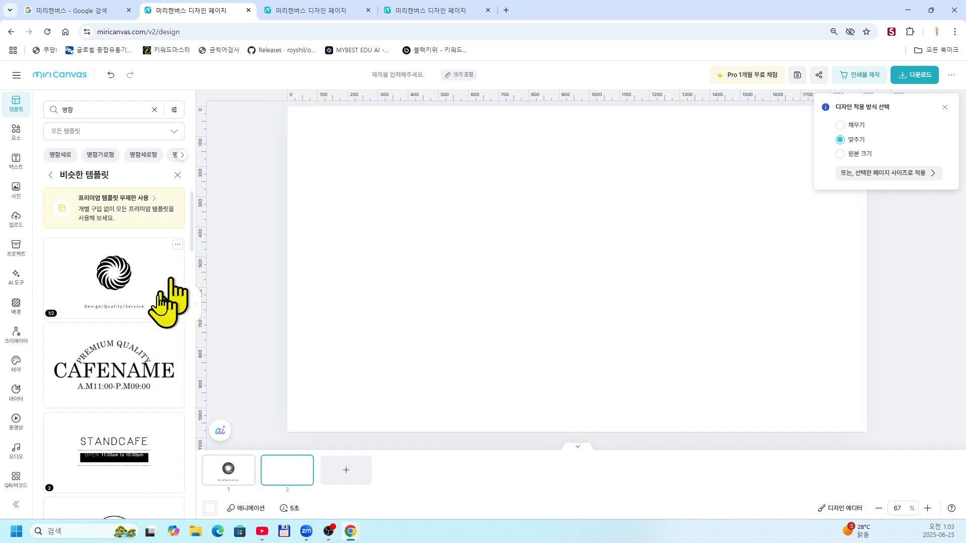
pyautogui.scroll(-2, 148, 337)
pyautogui.scroll(-4, 149, 344)
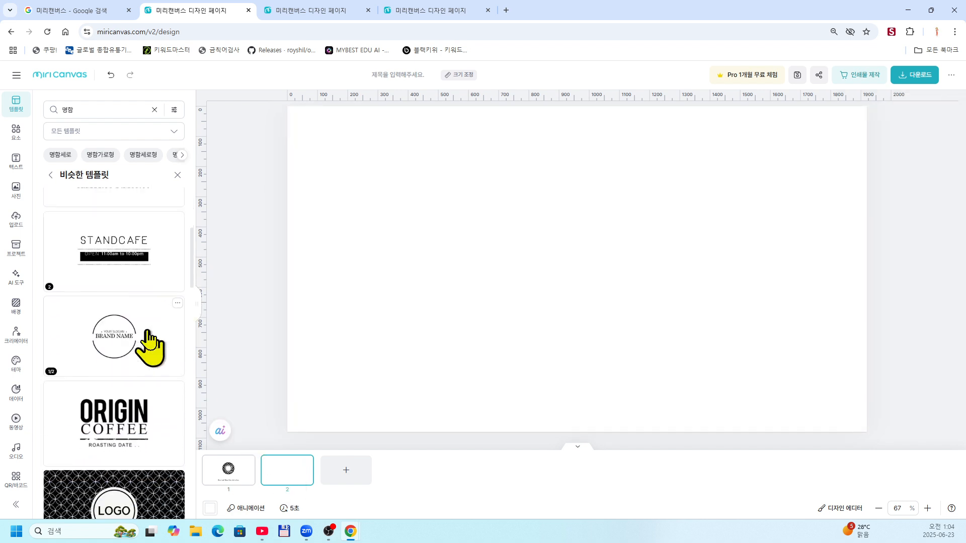
pyautogui.scroll(6, 149, 344)
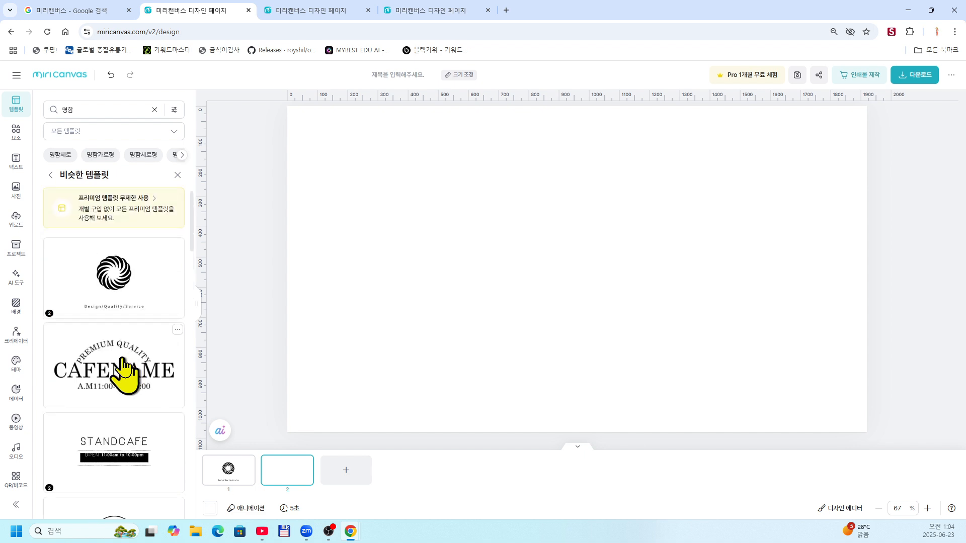
pyautogui.click(134, 267)
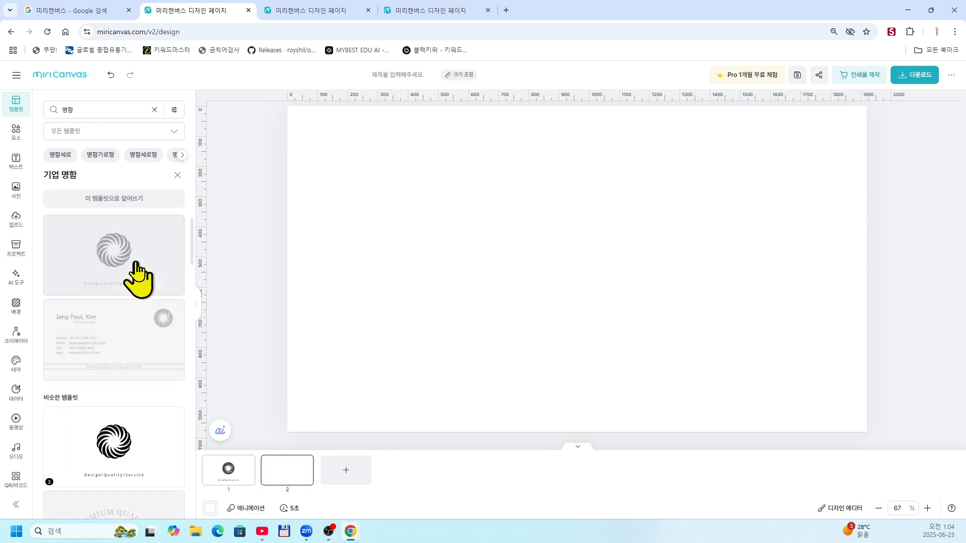
pyautogui.click(149, 330)
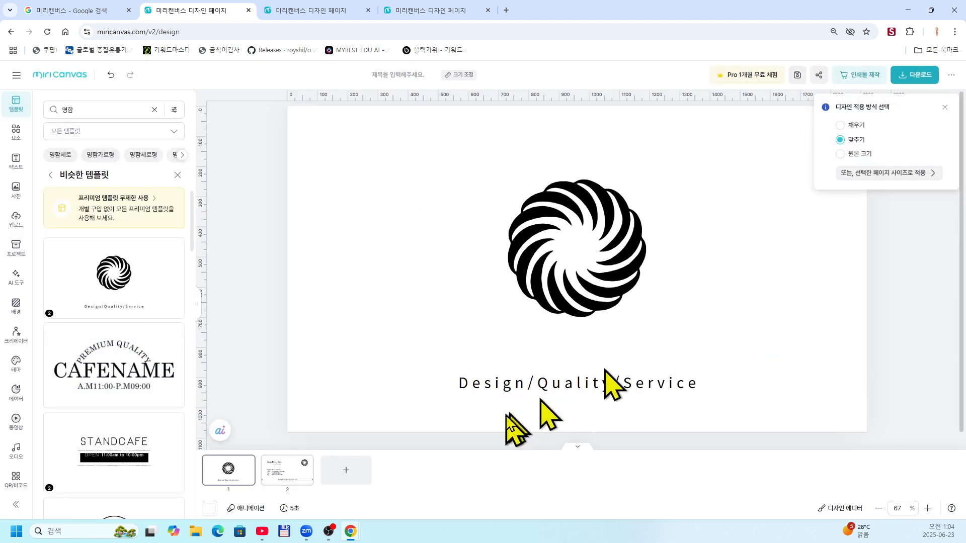
# Collapse the page thumbnail strip and review the front and back card pages in the vertical page view
pyautogui.click(317, 465)
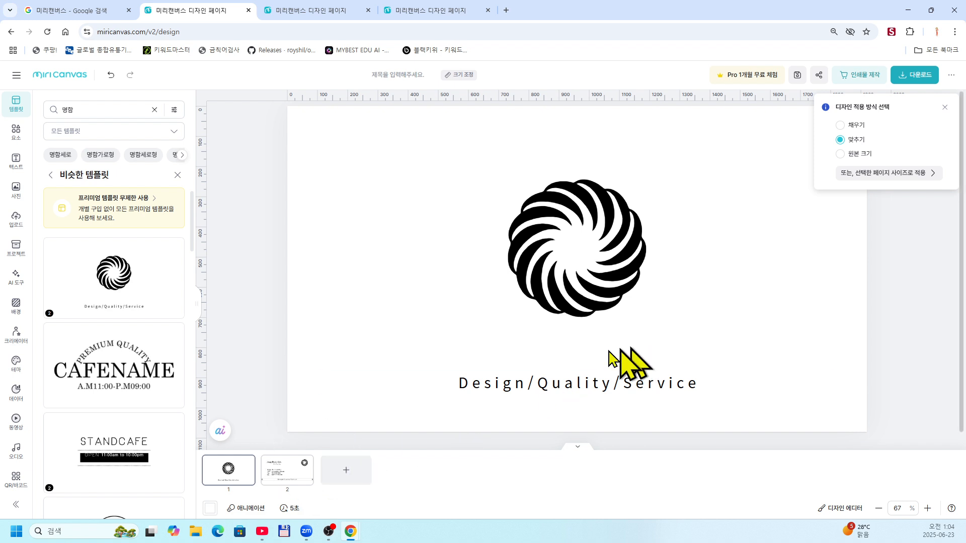
pyautogui.click(579, 455)
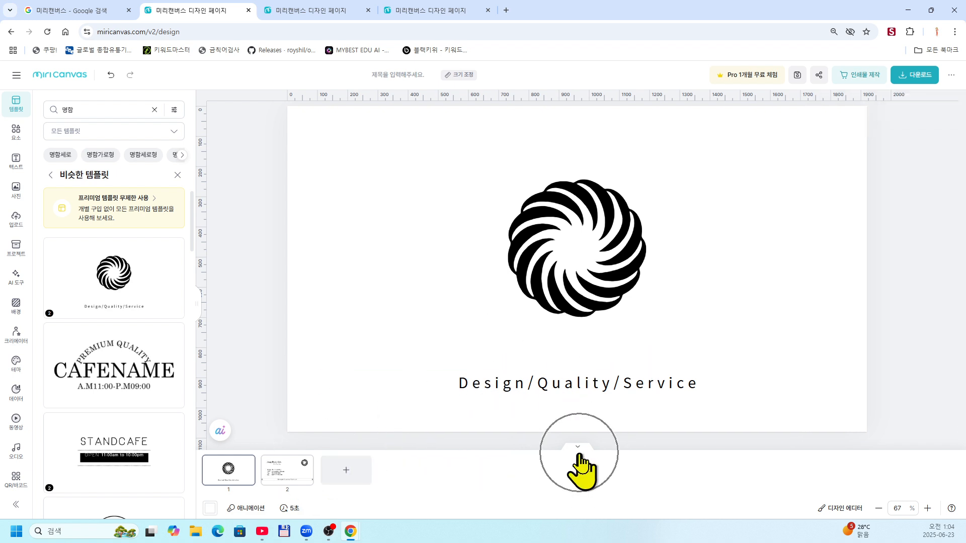
pyautogui.press('ctrl')
pyautogui.press('ctrl')
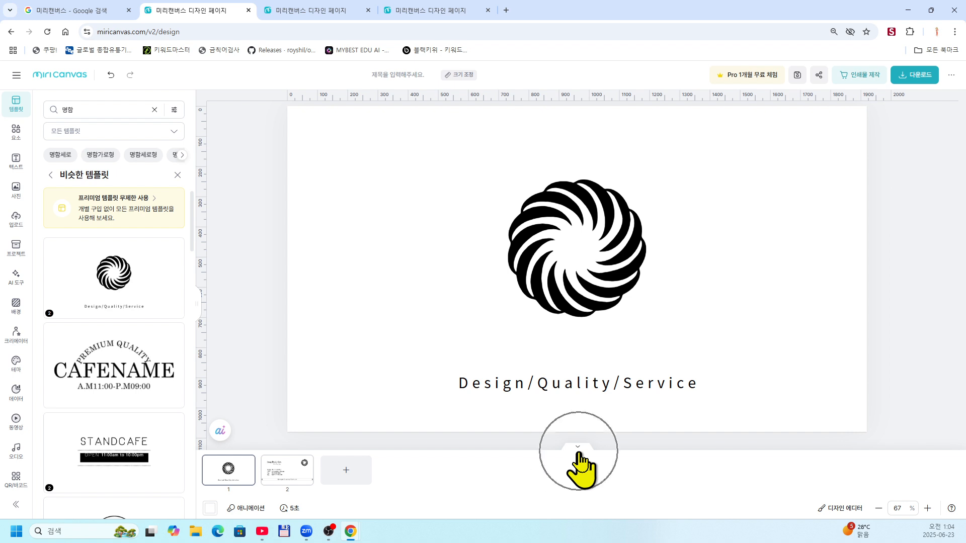
pyautogui.press('ctrl')
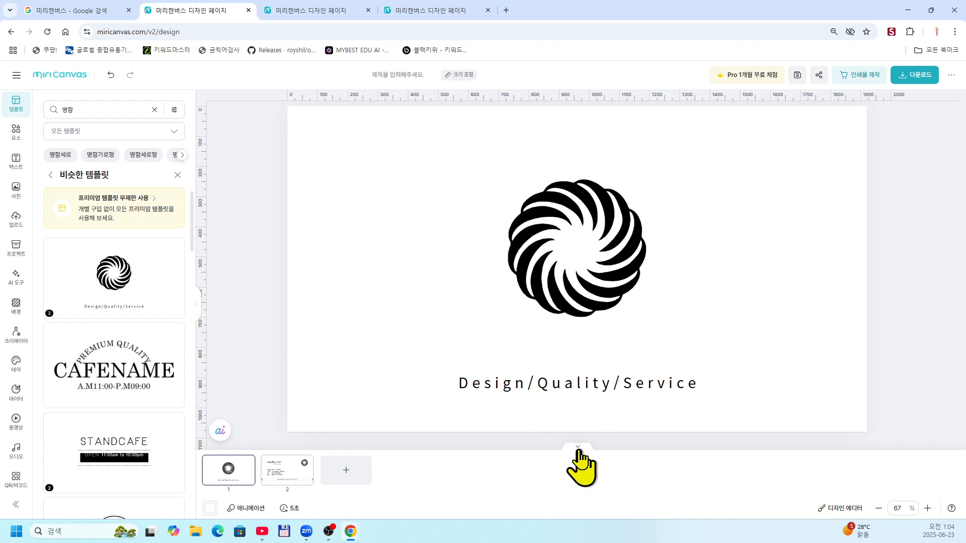
pyautogui.press('ctrl')
pyautogui.click(578, 448)
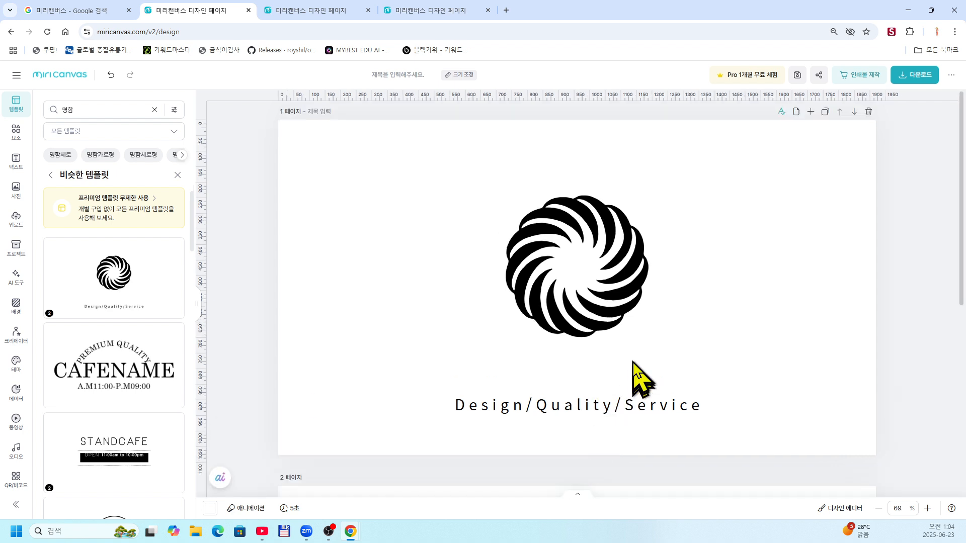
pyautogui.scroll(-4, 633, 361)
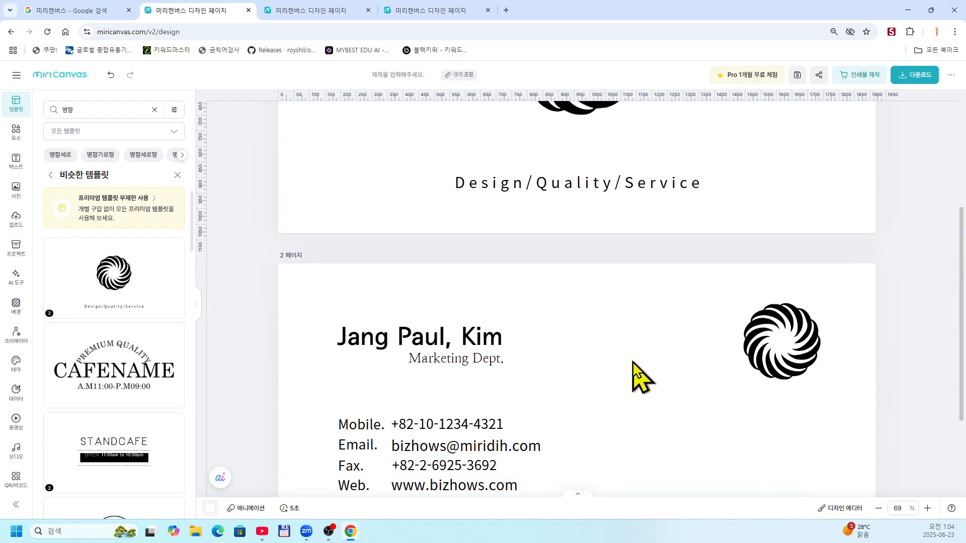
pyautogui.scroll(-3, 633, 361)
pyautogui.scroll(5, 633, 361)
pyautogui.scroll(-5, 632, 361)
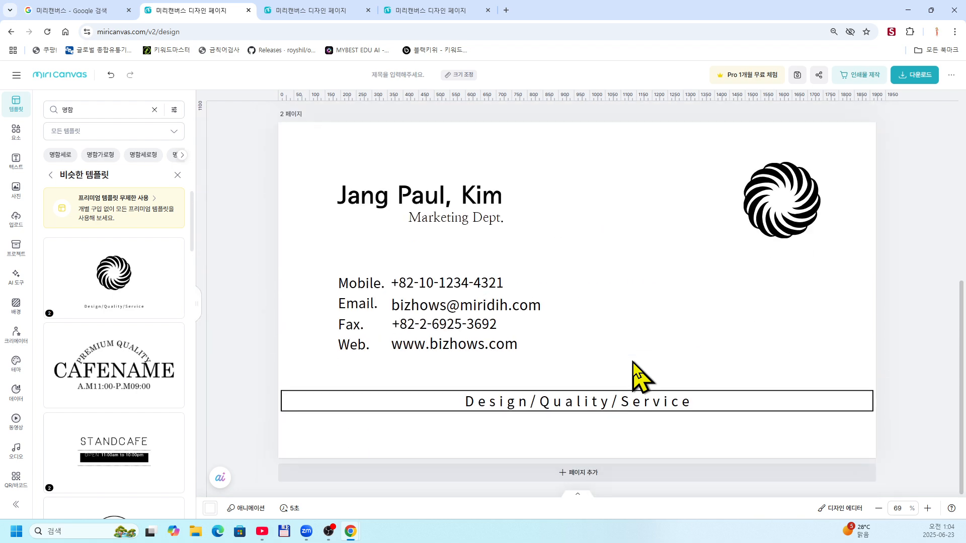
# Add a third page and browse the templates similar to the swirl logo business card
pyautogui.click(564, 477)
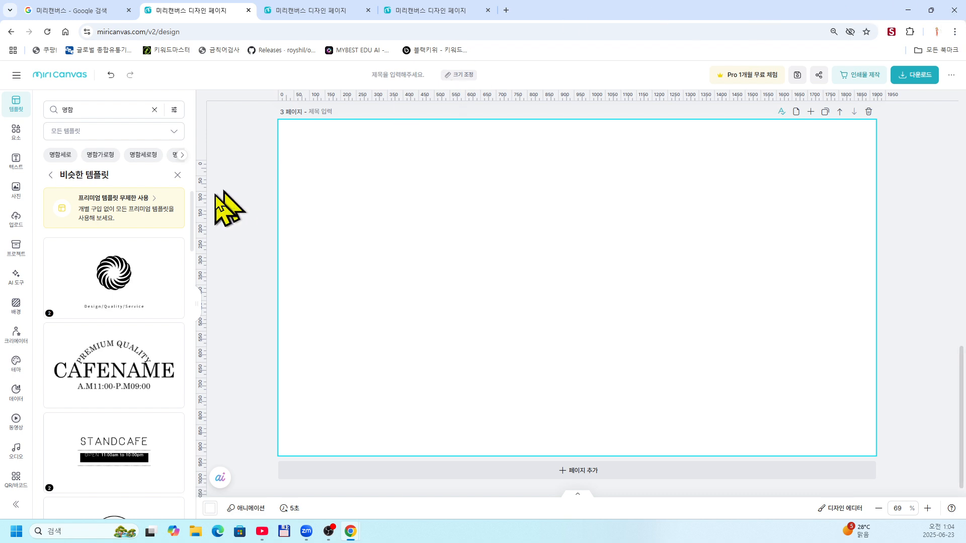
pyautogui.scroll(-5, 163, 344)
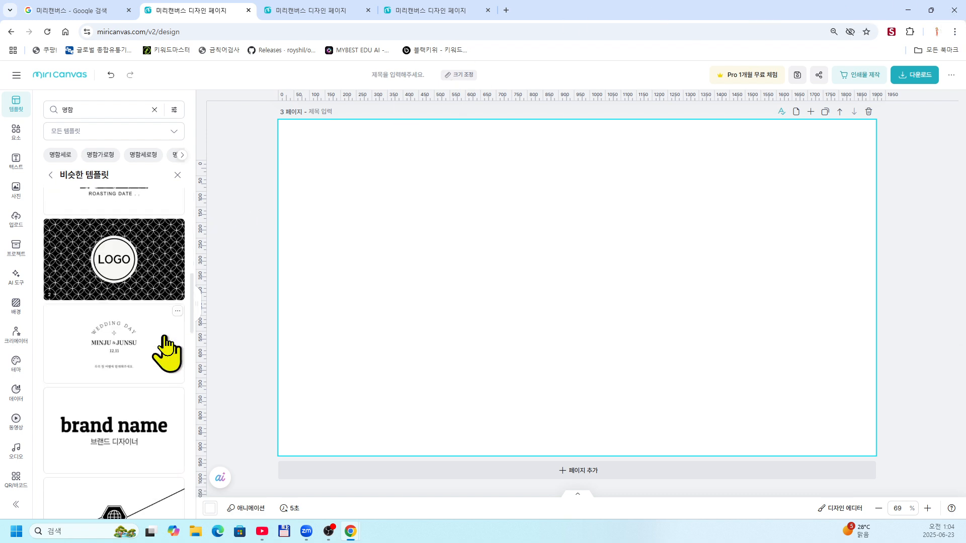
pyautogui.scroll(-10, 165, 339)
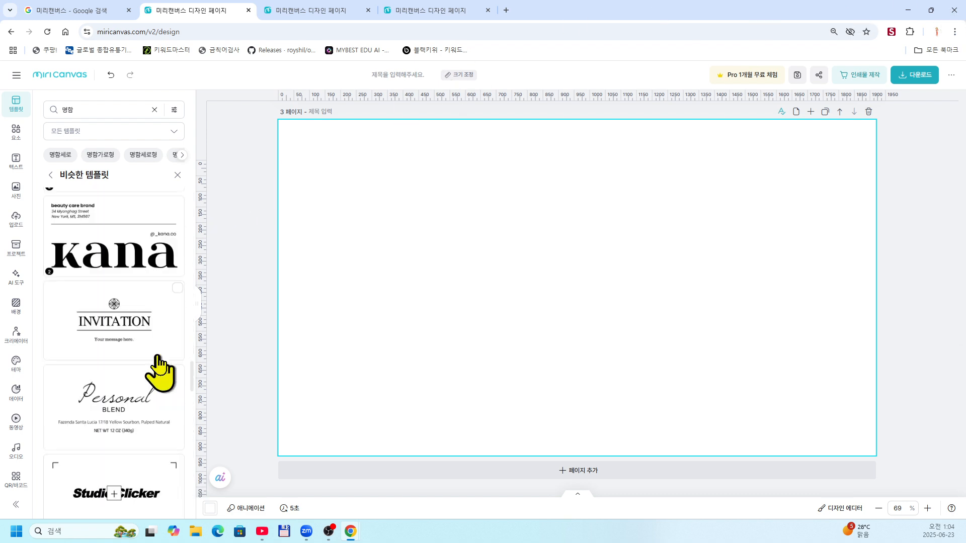
pyautogui.scroll(-10, 160, 372)
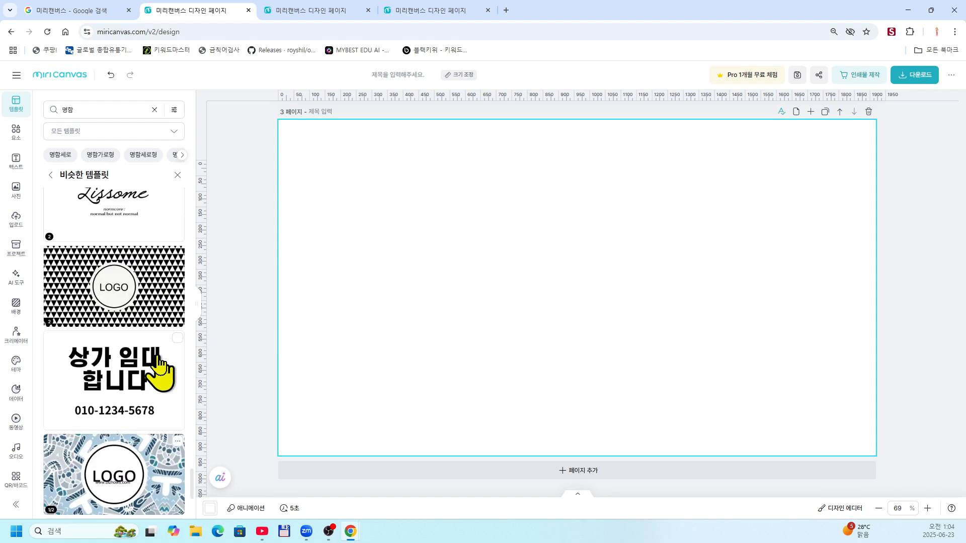
pyautogui.scroll(5, 160, 364)
pyautogui.scroll(20, 159, 367)
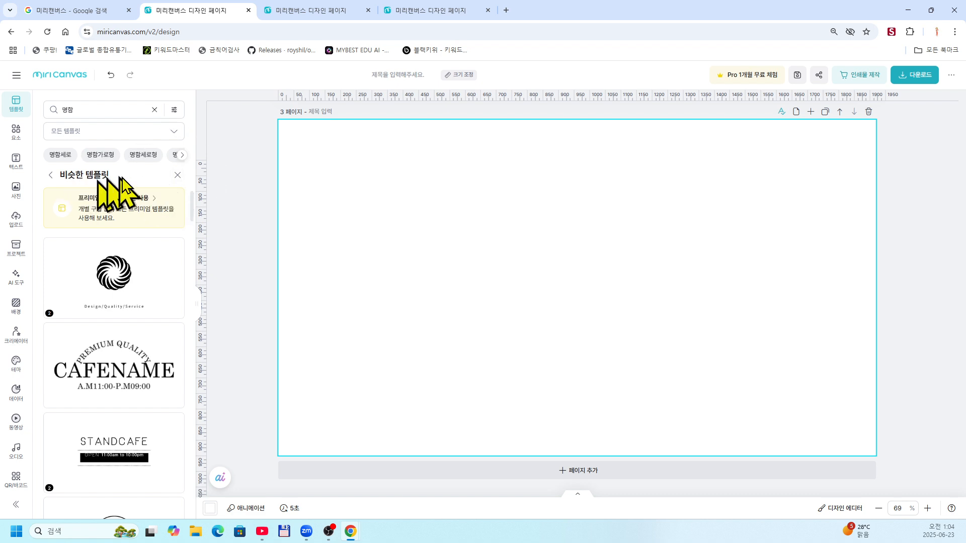
# Return to the 명함 results and apply the contact-details side of the 44426_골드비즈니스명함 template to page 3
pyautogui.click(178, 176)
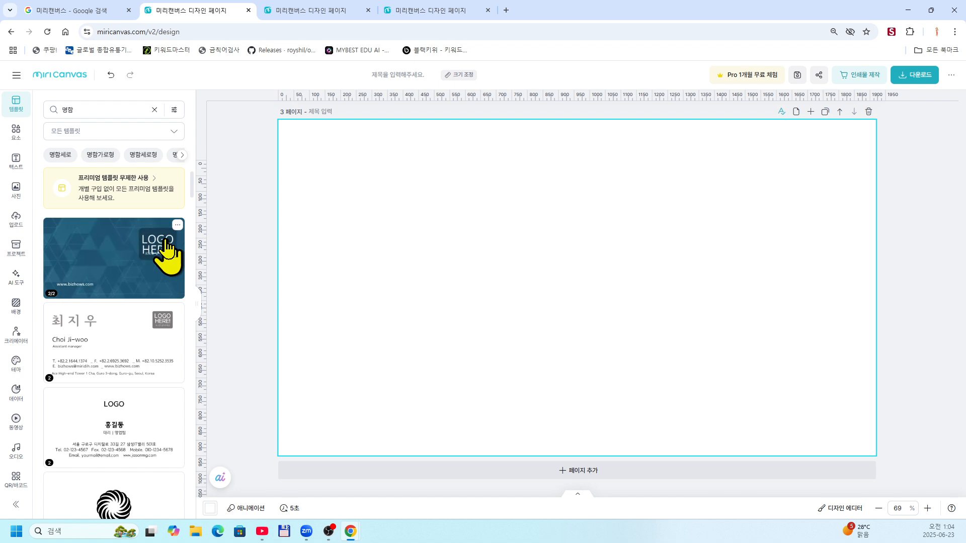
pyautogui.scroll(-7, 166, 249)
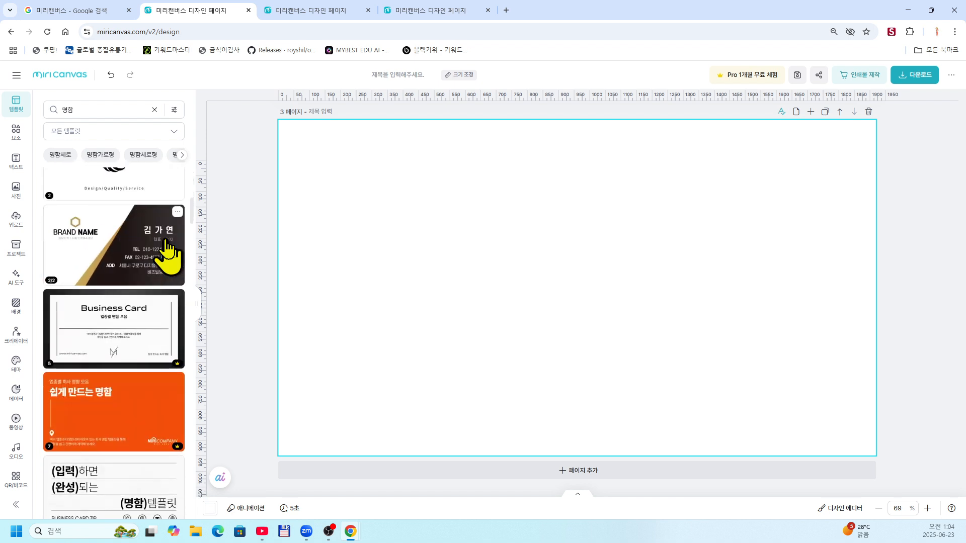
pyautogui.click(125, 254)
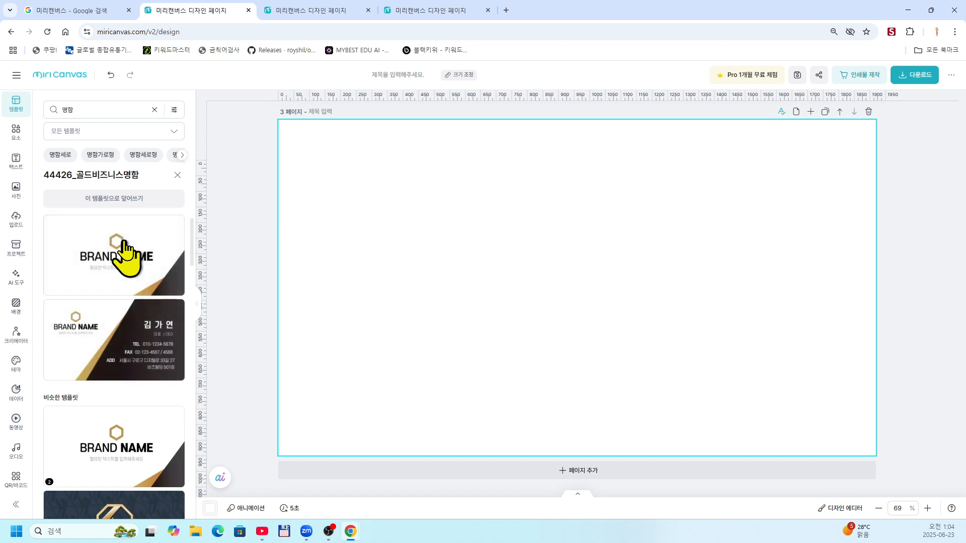
pyautogui.click(122, 316)
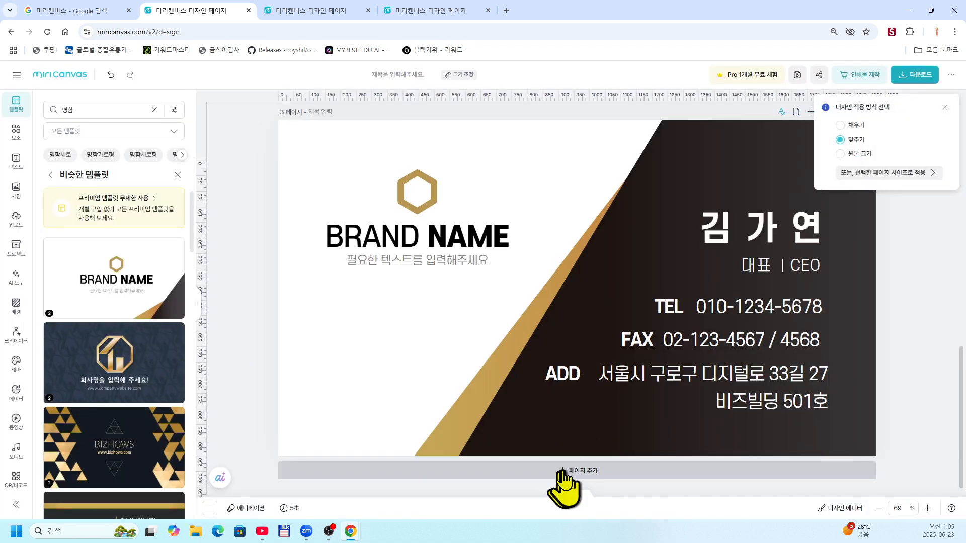
# Add a fourth page and apply the BRAND NAME logo side of the 44426_골드비즈니스명함 template to it
pyautogui.click(562, 471)
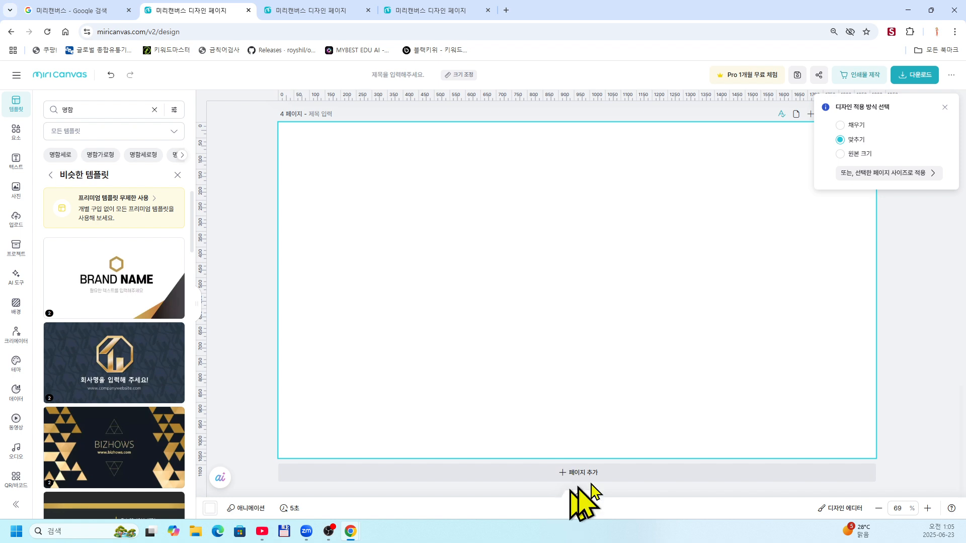
pyautogui.moveTo(117, 285)
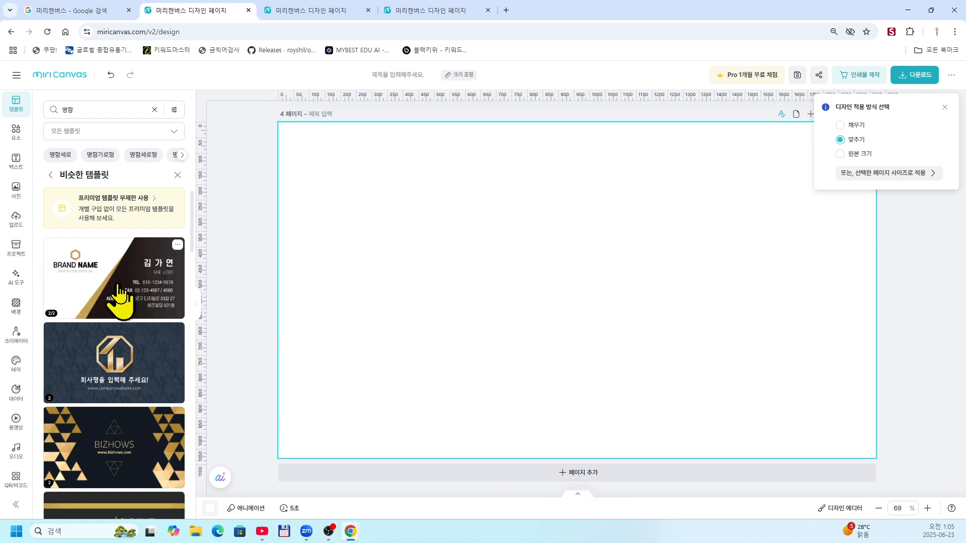
pyautogui.click(120, 289)
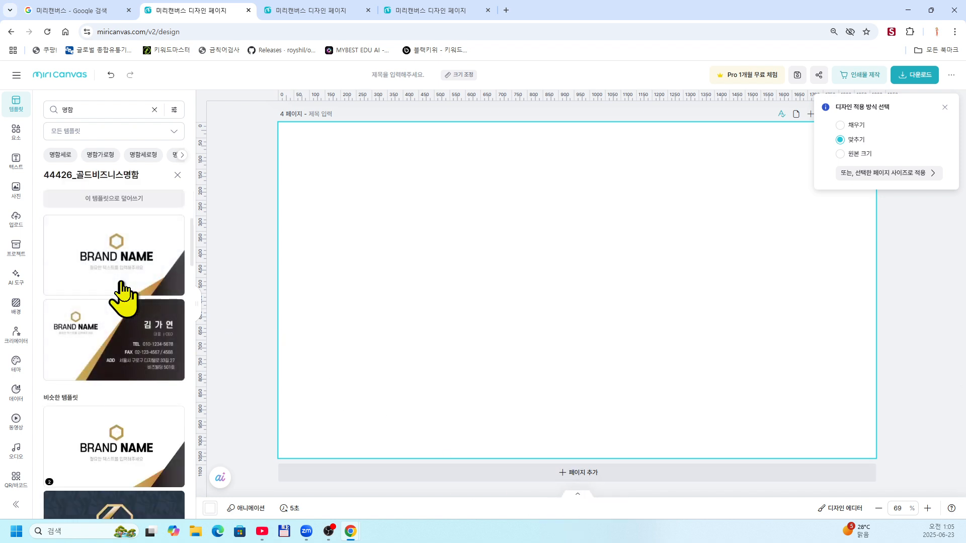
pyautogui.click(128, 252)
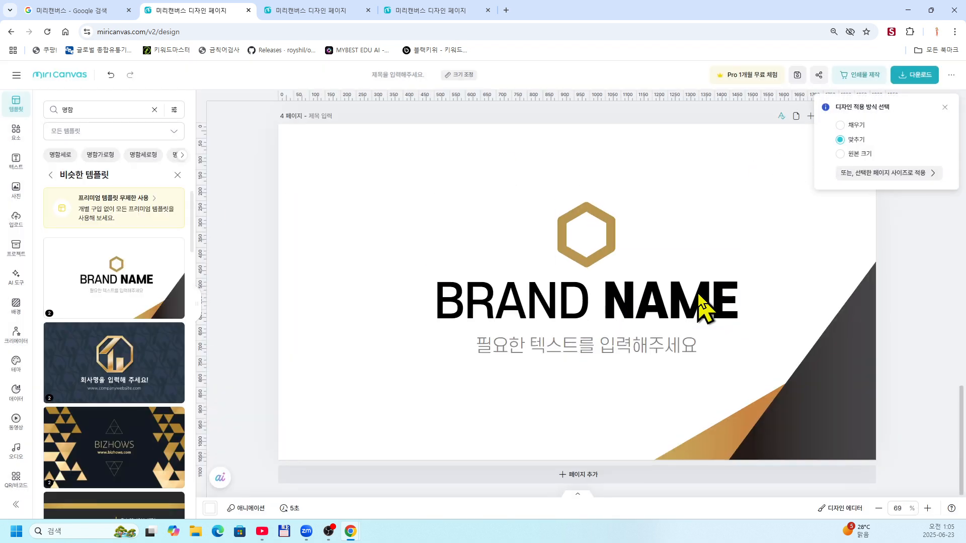
# Move the black swirl logo on page 1 slightly up and to the right
pyautogui.scroll(20, 697, 292)
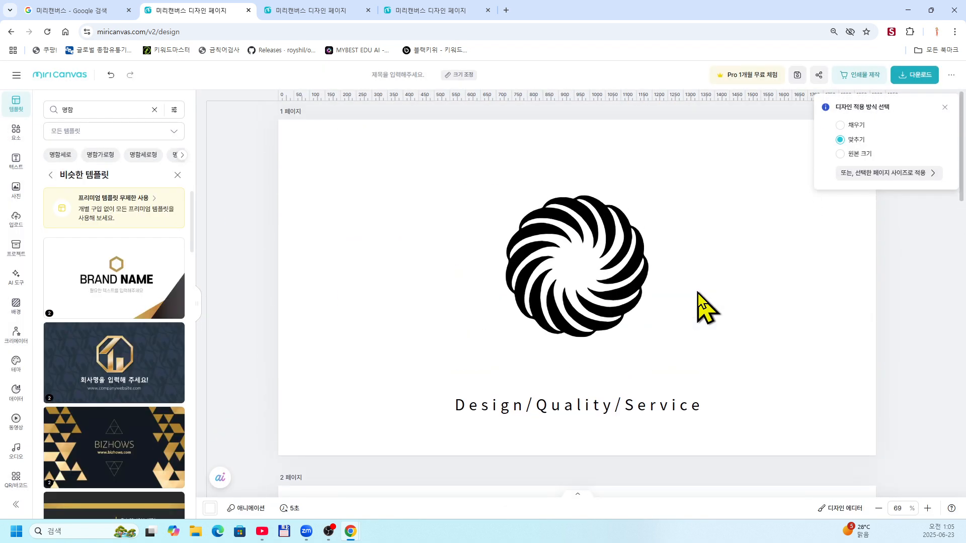
pyautogui.click(595, 276)
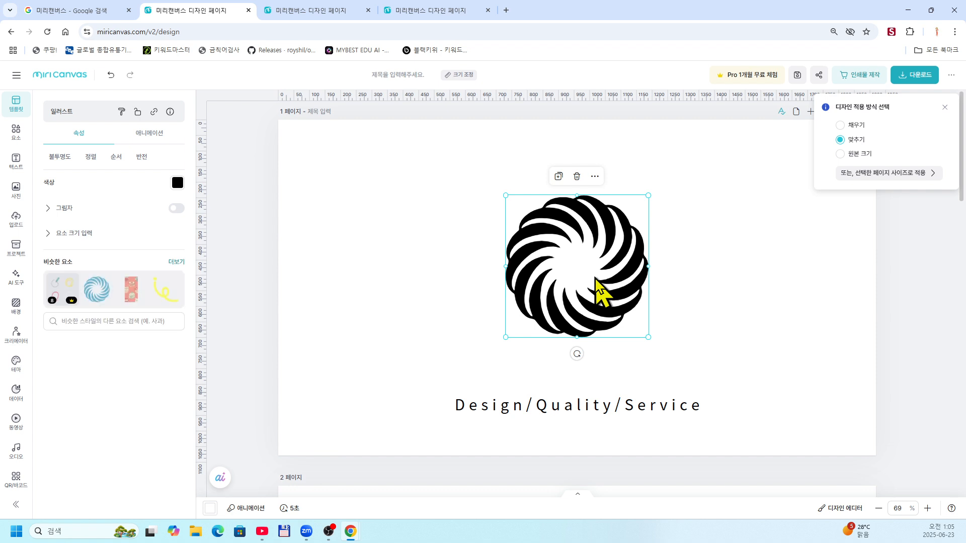
pyautogui.moveTo(595, 277)
pyautogui.mouseDown()
pyautogui.moveTo(600, 245)
pyautogui.moveTo(468, 282)
pyautogui.moveTo(643, 271)
pyautogui.moveTo(551, 283)
pyautogui.moveTo(619, 274)
pyautogui.moveTo(603, 266)
pyautogui.mouseUp()
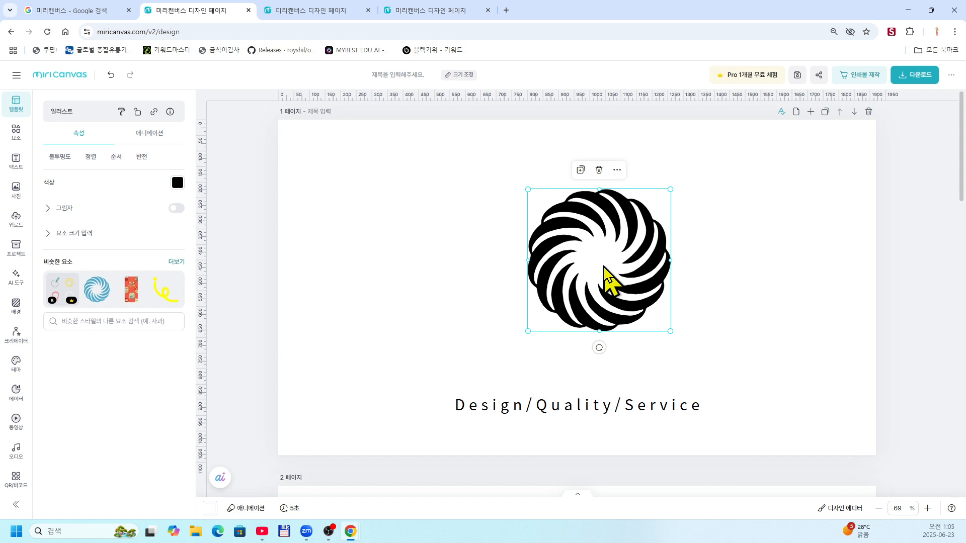
pyautogui.click(803, 254)
pyautogui.click(614, 265)
# Move the Design/Quality/Service text on page 1 slightly up and to the right
pyautogui.scroll(-3, 613, 264)
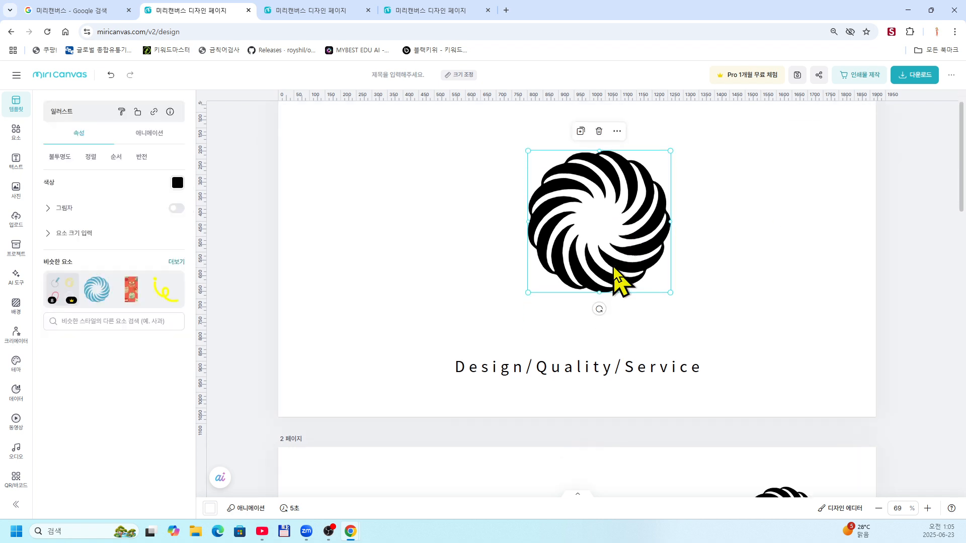
pyautogui.click(479, 258)
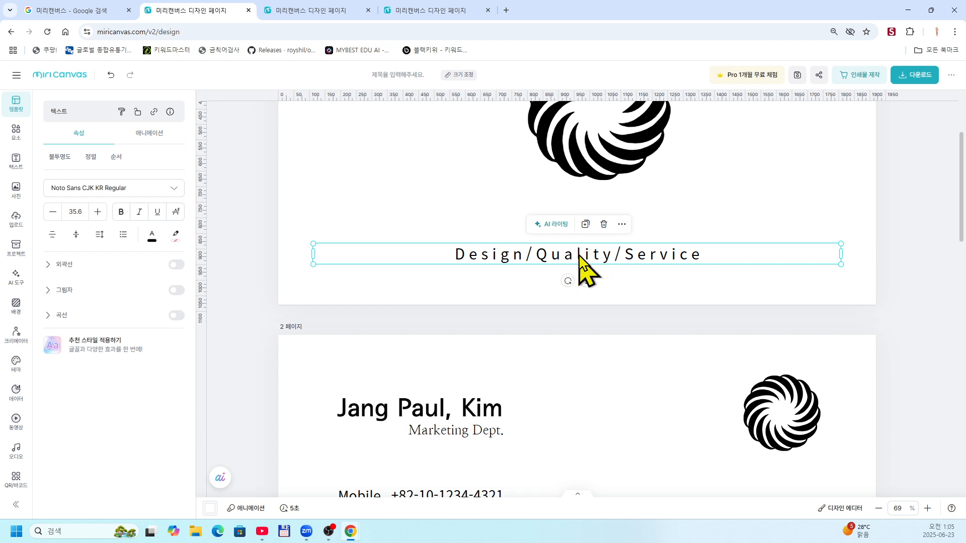
pyautogui.moveTo(582, 270); pyautogui.dragTo(588, 249)
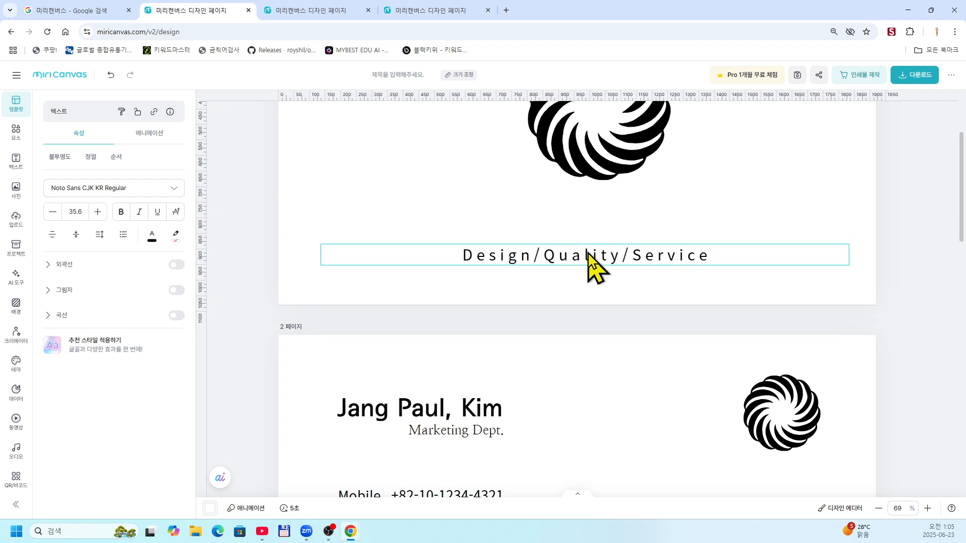
pyautogui.moveTo(671, 250); pyautogui.dragTo(674, 245)
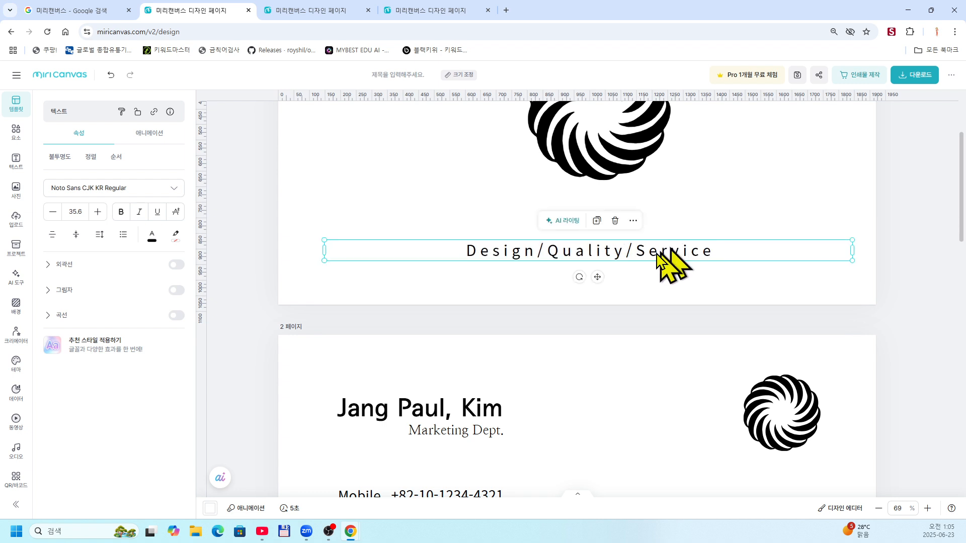
# Move the small swirl logo on page 2 slightly to the right and down
pyautogui.scroll(-1, 643, 257)
pyautogui.scroll(-5, 643, 262)
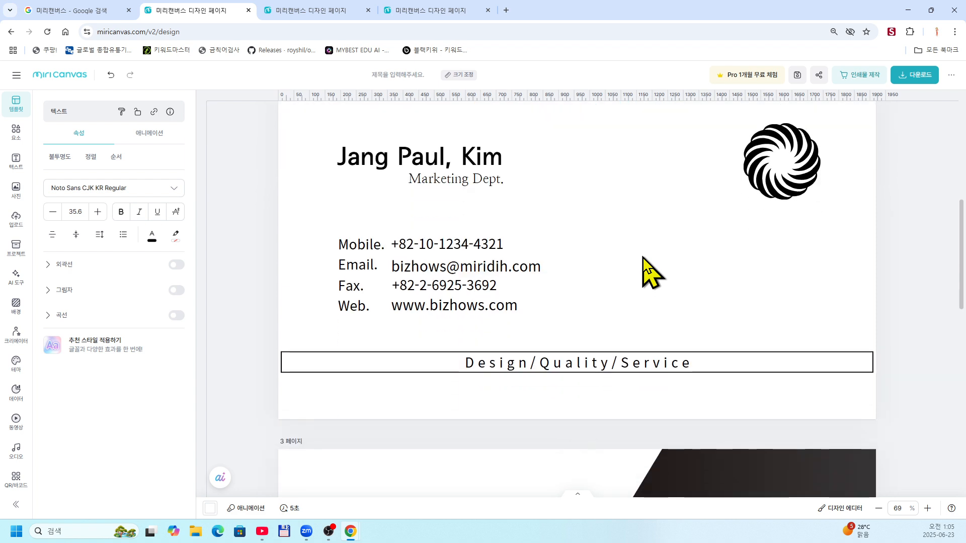
pyautogui.click(419, 197)
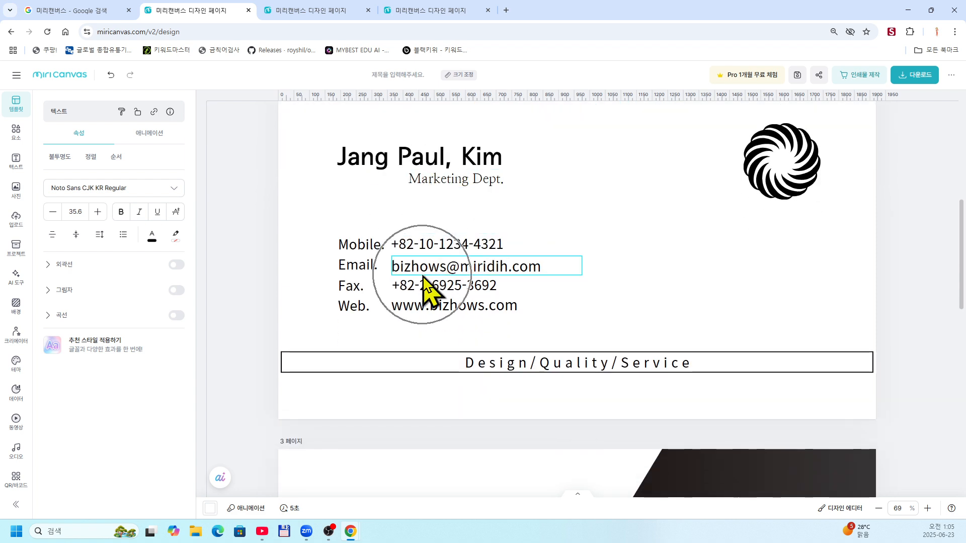
pyautogui.click(534, 361)
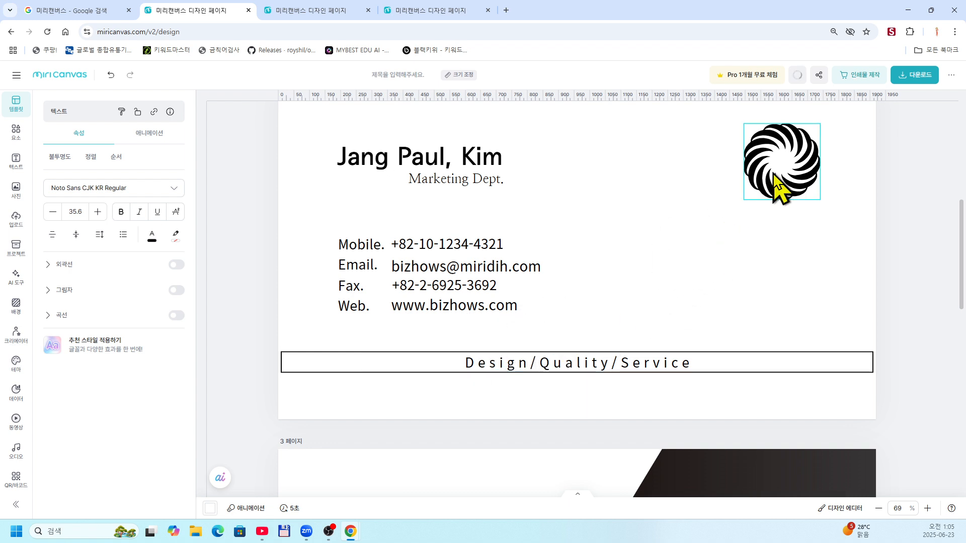
pyautogui.scroll(1, 779, 189)
pyautogui.click(771, 207)
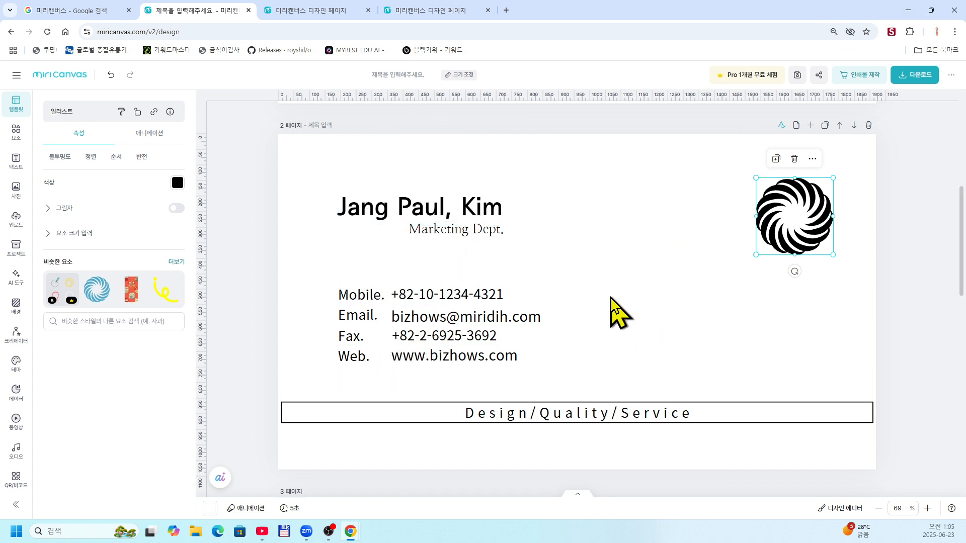
# Move the gold hexagon above BRAND NAME on page 3 slightly up, farther from the text
pyautogui.scroll(-8, 611, 299)
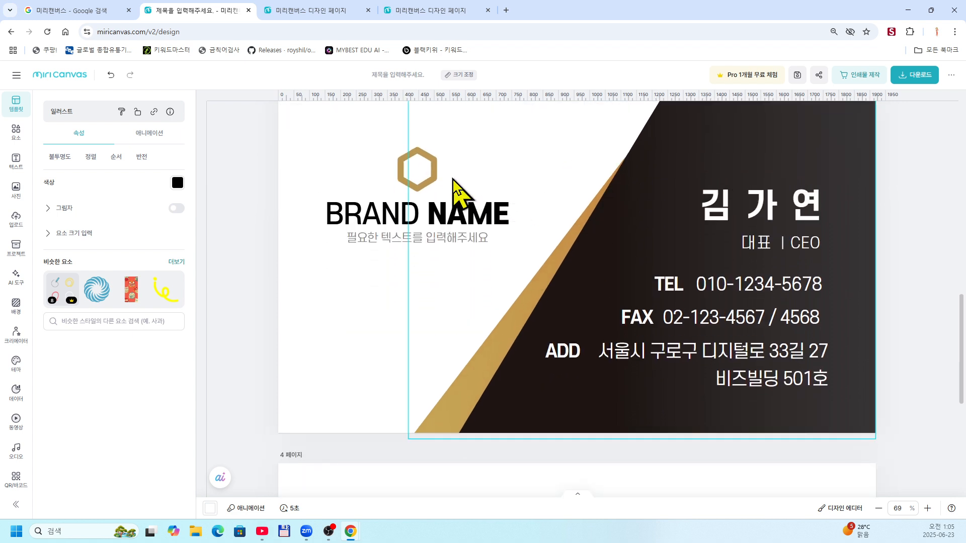
pyautogui.click(422, 172)
pyautogui.moveTo(421, 172)
pyautogui.mouseDown()
pyautogui.moveTo(437, 149)
pyautogui.moveTo(398, 169)
pyautogui.moveTo(413, 157)
pyautogui.moveTo(413, 170)
pyautogui.moveTo(420, 164)
pyautogui.mouseUp()
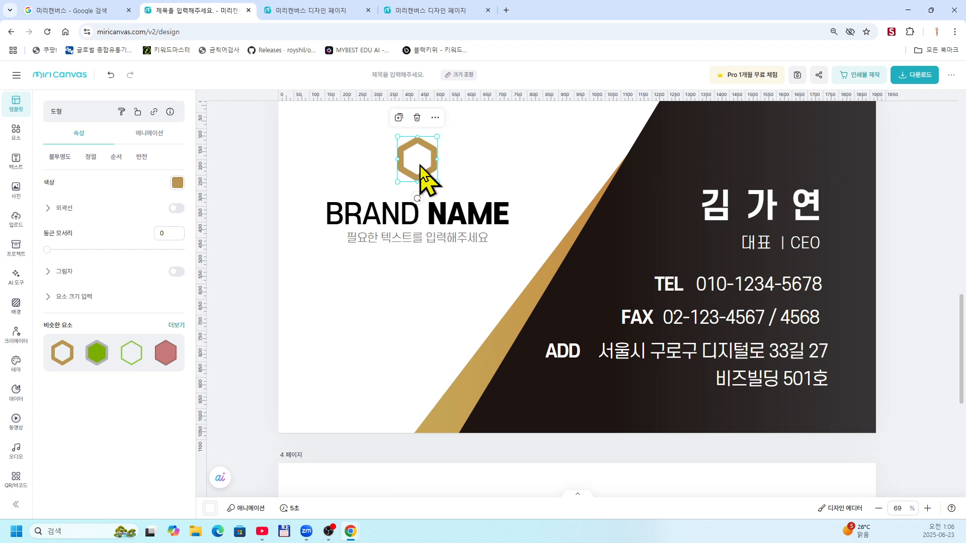
pyautogui.click(431, 178)
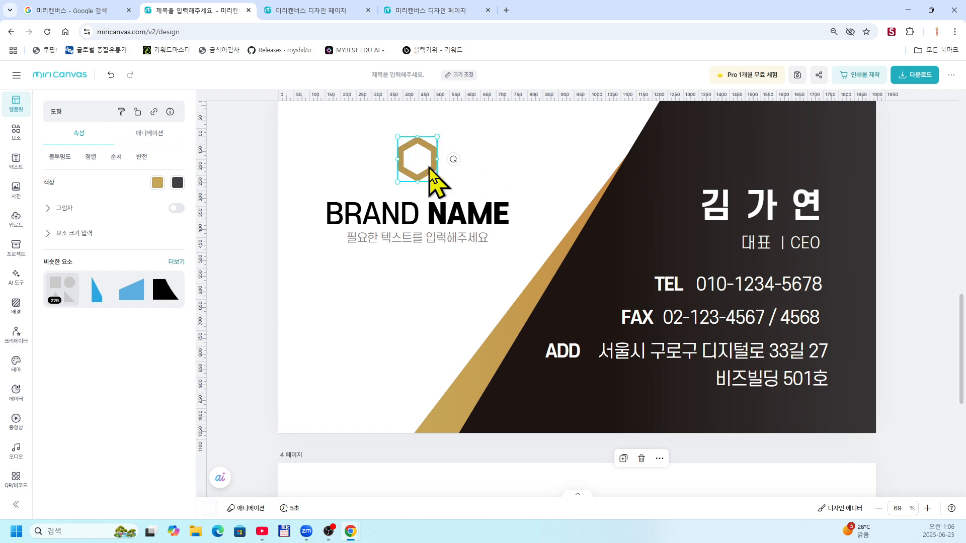
pyautogui.click(432, 171)
pyautogui.scroll(1, 578, 292)
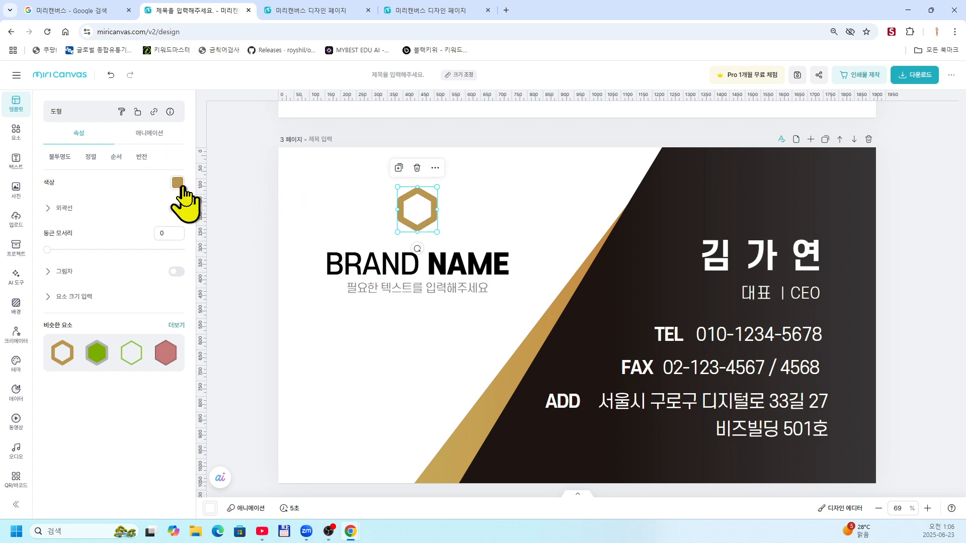
pyautogui.moveTo(423, 212)
pyautogui.mouseDown()
pyautogui.moveTo(446, 216)
pyautogui.moveTo(414, 211)
pyautogui.moveTo(426, 211)
pyautogui.mouseUp()
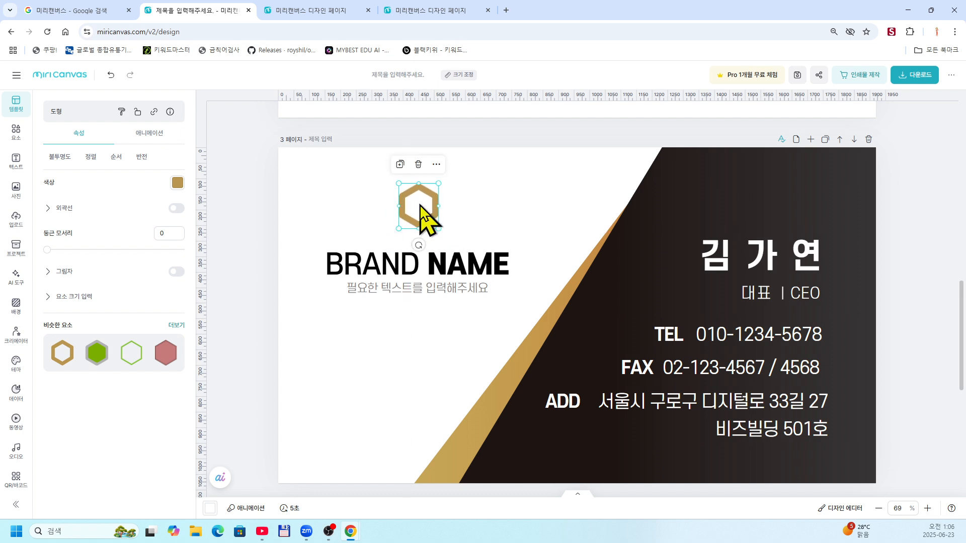
pyautogui.click(421, 205)
pyautogui.click(421, 205)
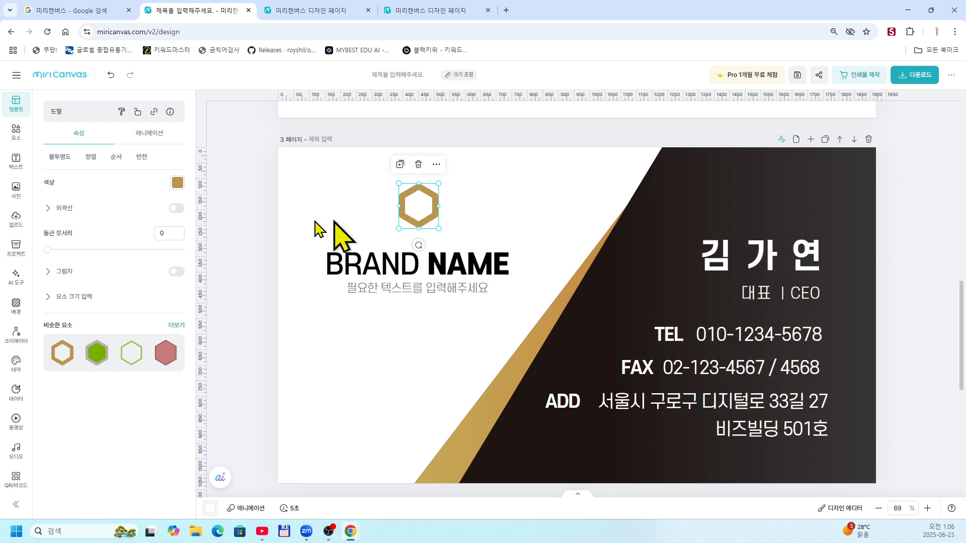
pyautogui.click(422, 218)
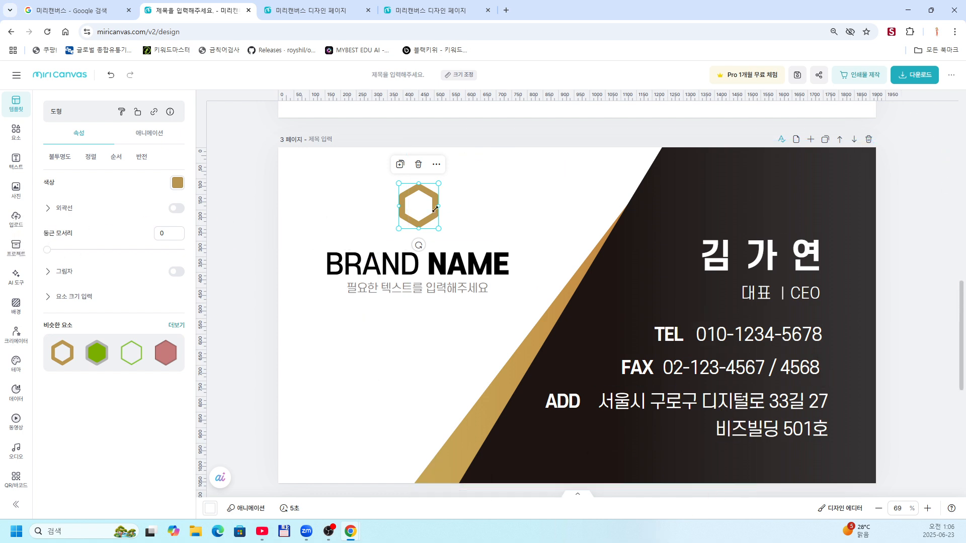
# Try light green, grey and lavender #CCD2F0 for the dark gradient color of the diagonal shape on page 3
pyautogui.click(712, 197)
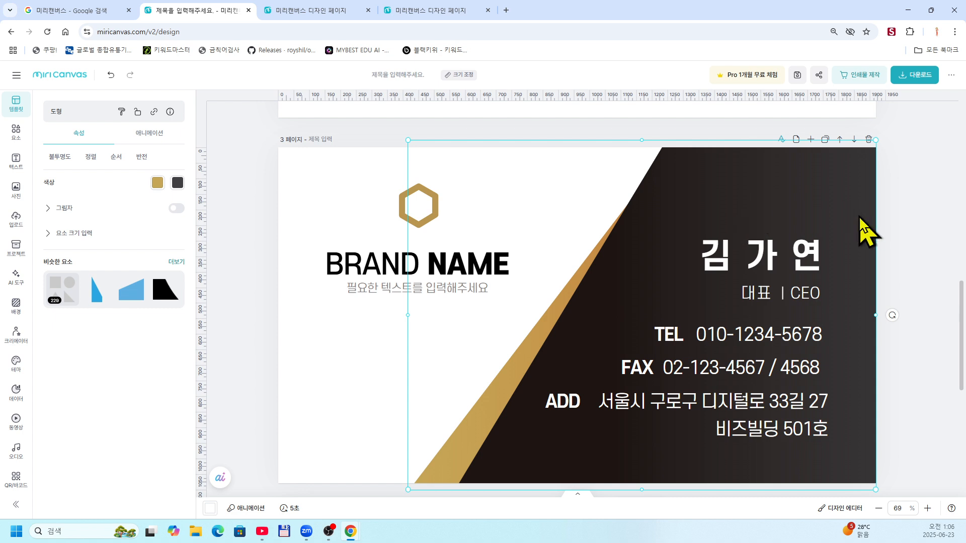
pyautogui.scroll(-1, 749, 214)
pyautogui.scroll(1, 749, 214)
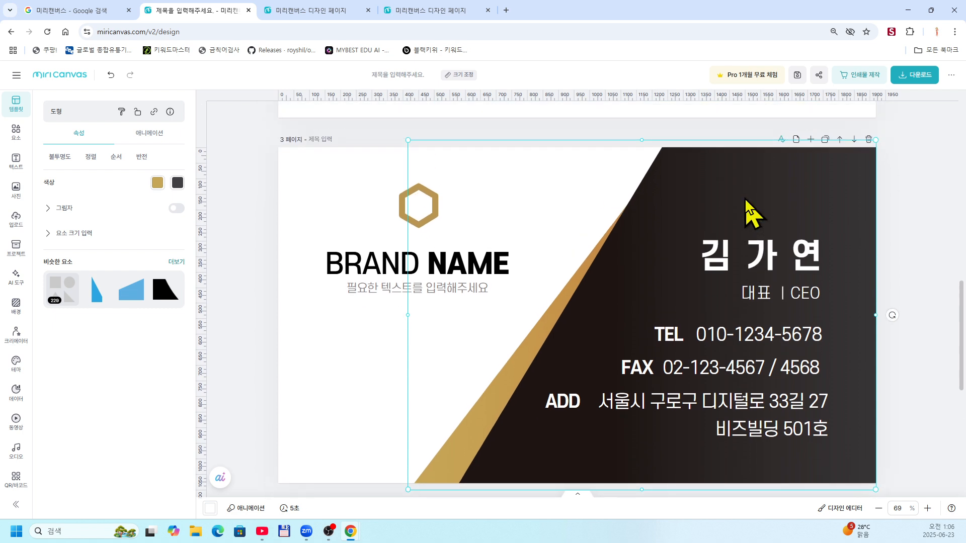
pyautogui.click(179, 197)
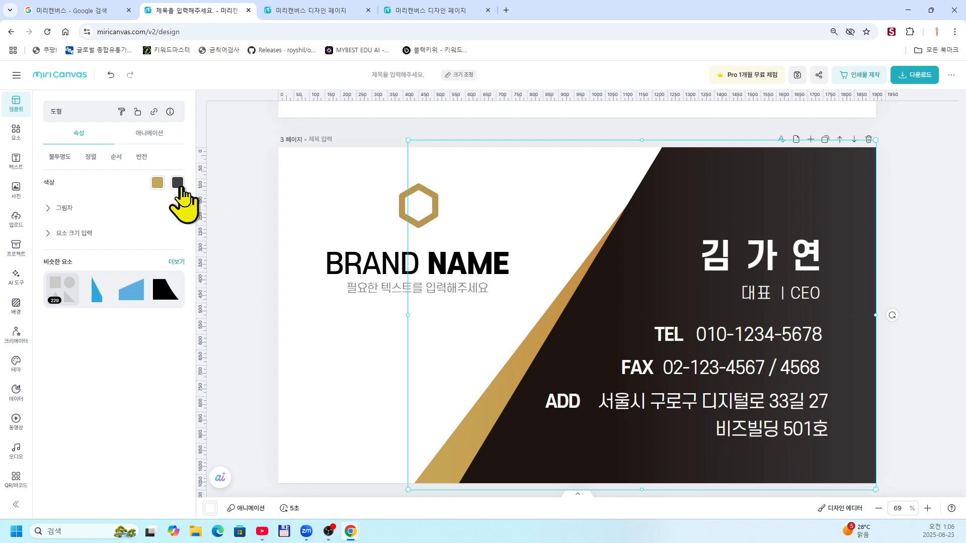
pyautogui.click(178, 184)
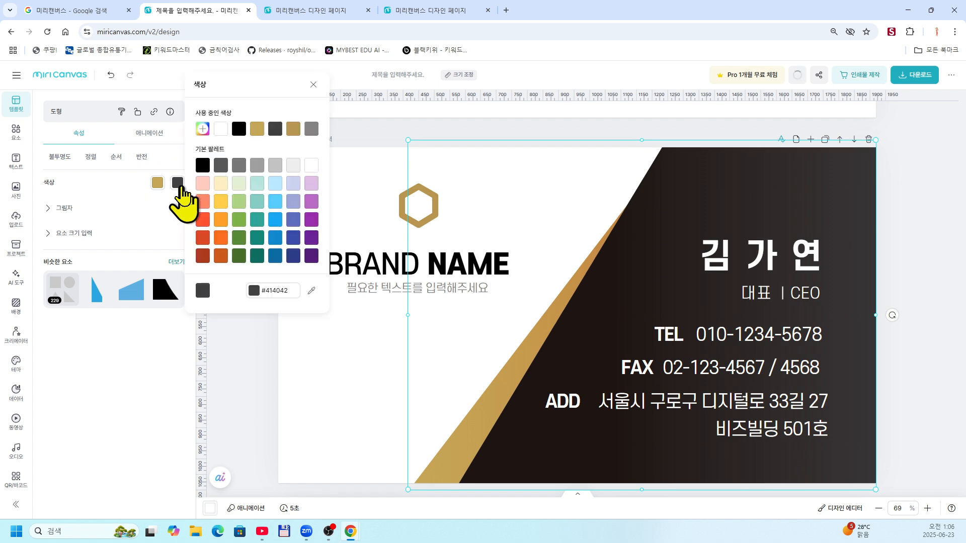
pyautogui.click(238, 184)
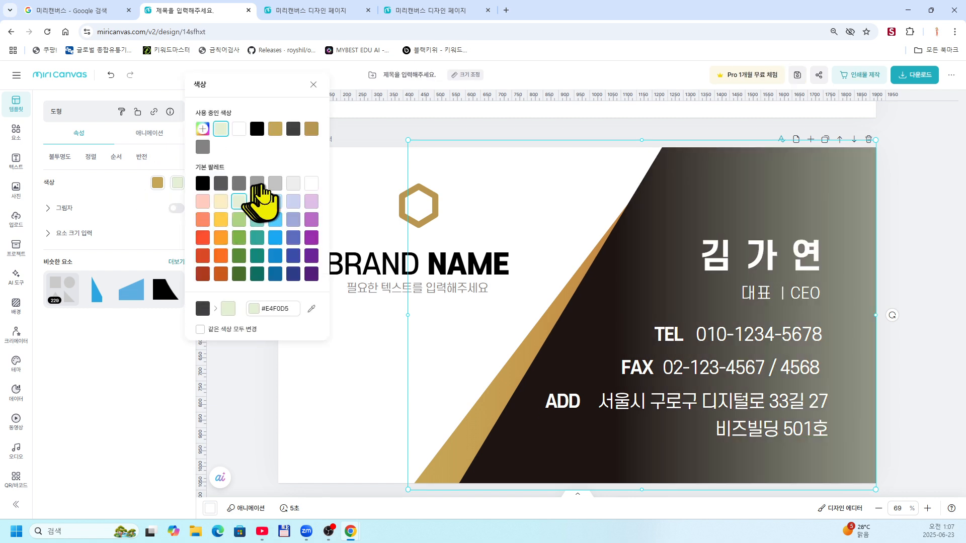
pyautogui.click(261, 185)
pyautogui.click(277, 184)
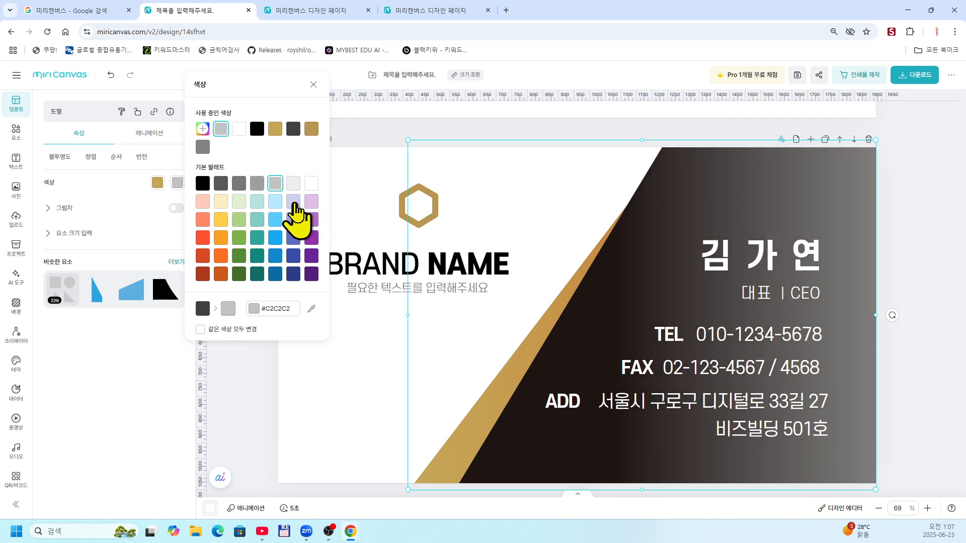
pyautogui.click(293, 202)
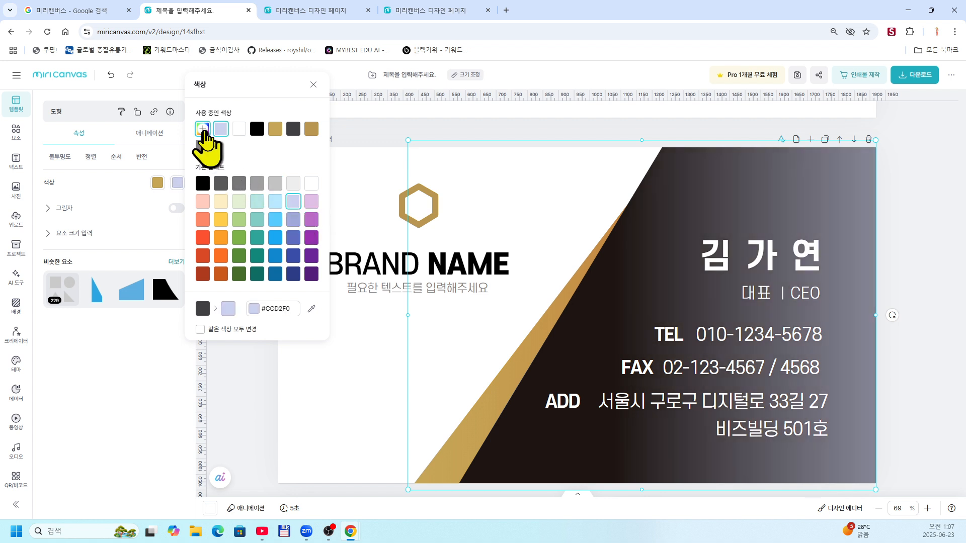
# Set the dark gradient color of page 3's diagonal shape to a custom dark blue-grey
pyautogui.click(202, 129)
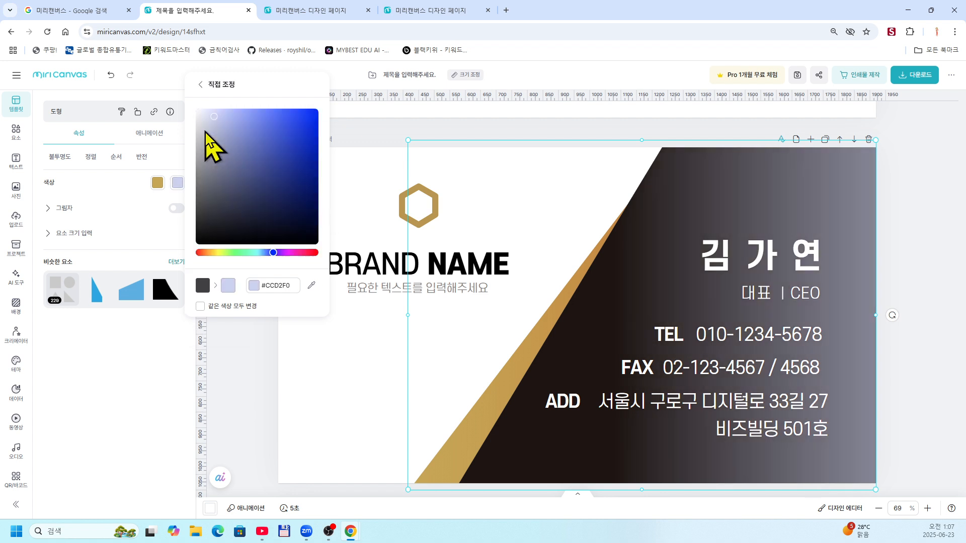
pyautogui.click(303, 212)
pyautogui.click(299, 133)
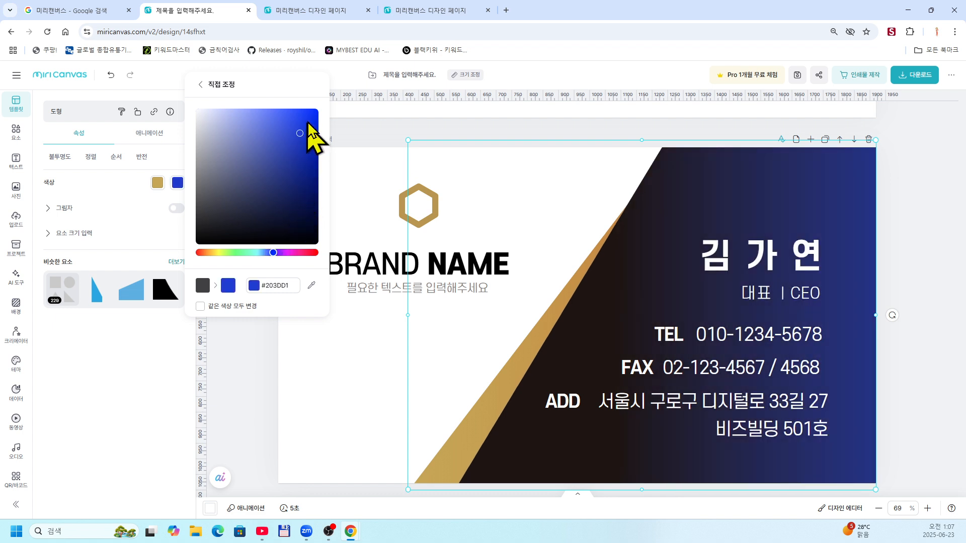
pyautogui.click(244, 142)
pyautogui.click(242, 168)
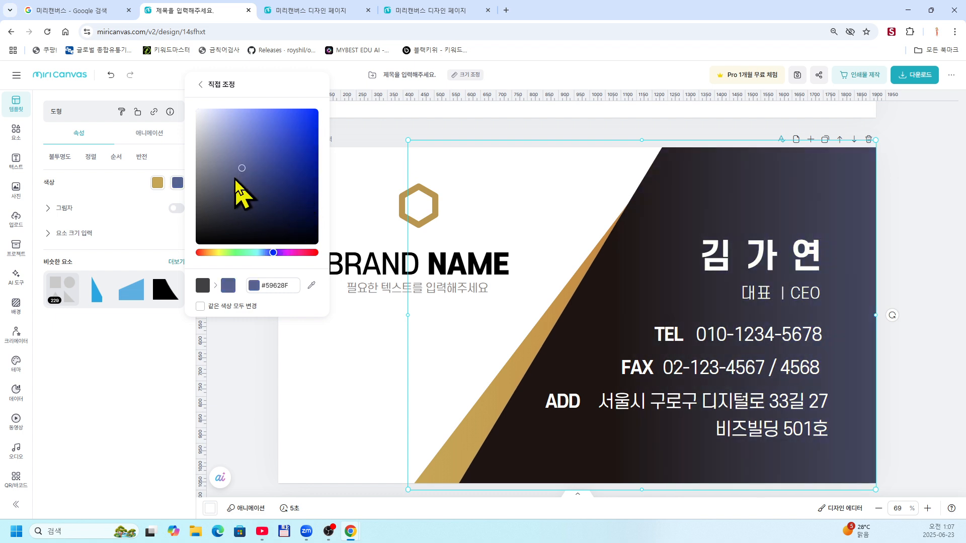
pyautogui.click(228, 182)
pyautogui.click(219, 193)
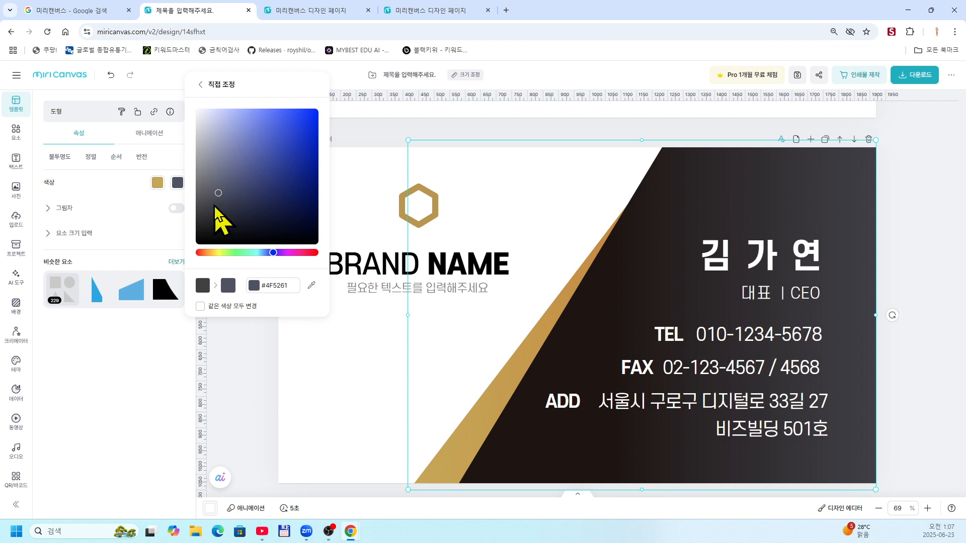
pyautogui.click(495, 203)
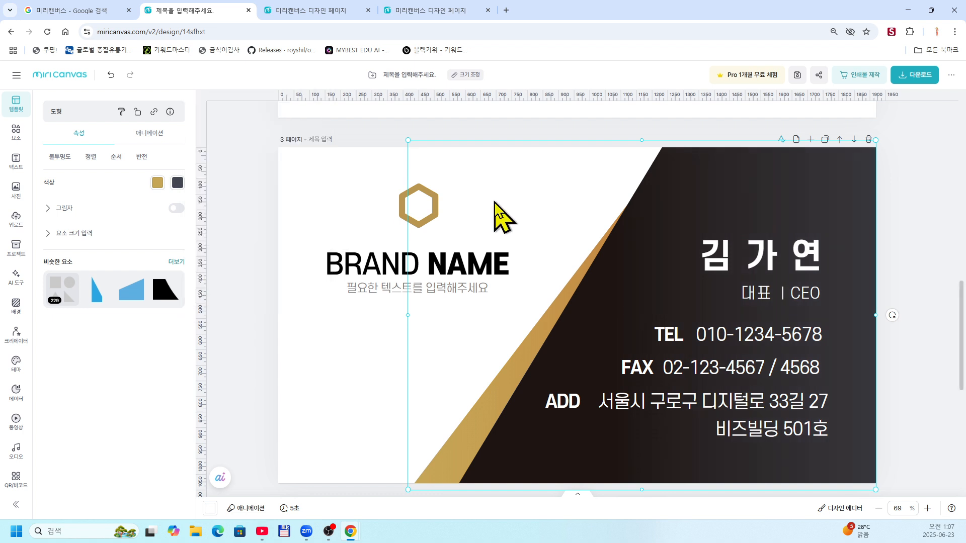
pyautogui.scroll(-8, 466, 439)
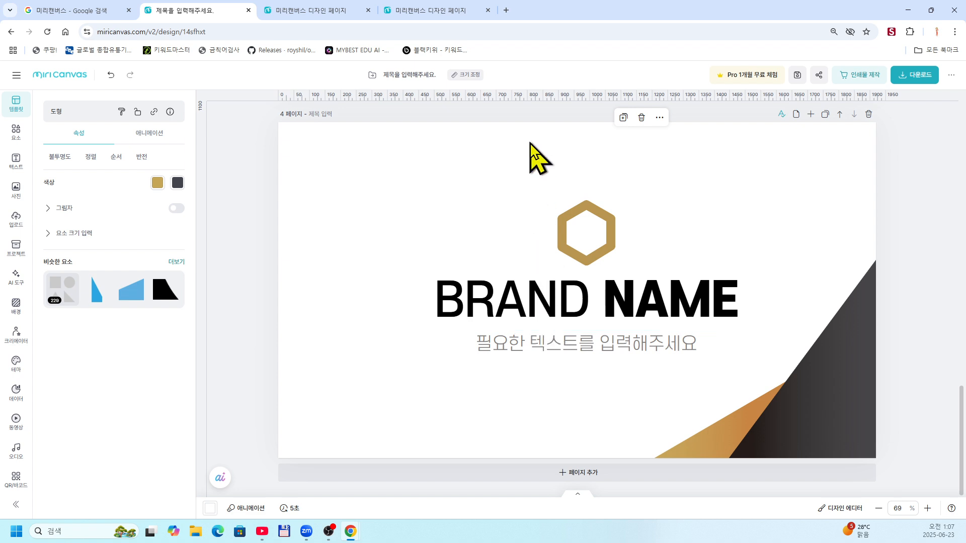
# Search Google for 비즈하우스 in a new browser tab and open the BizHows website
pyautogui.click(506, 10)
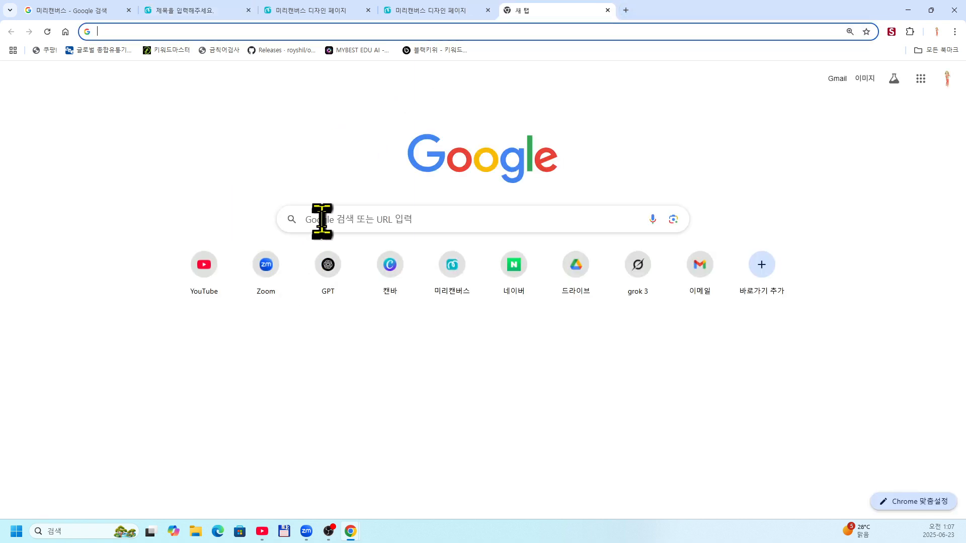
pyautogui.click(322, 218)
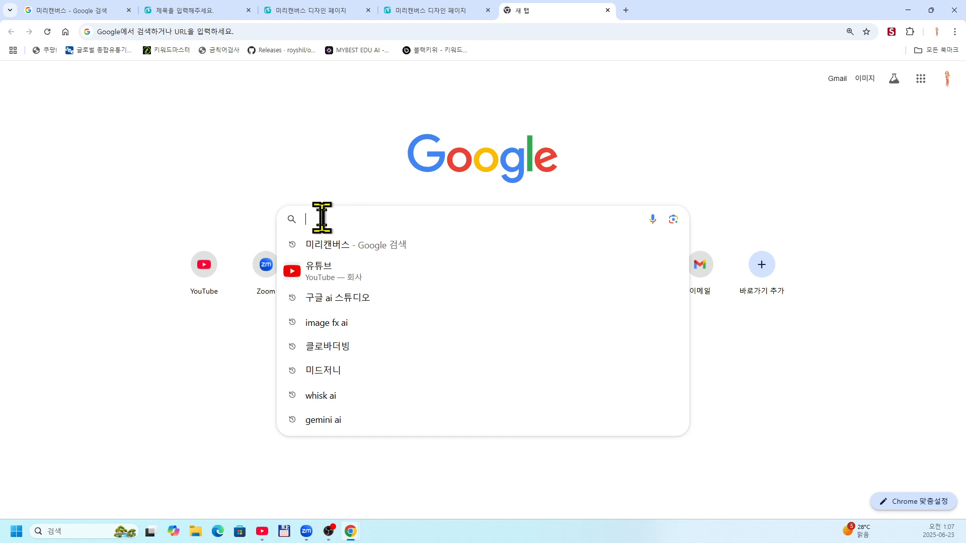
pyautogui.write('비즈')
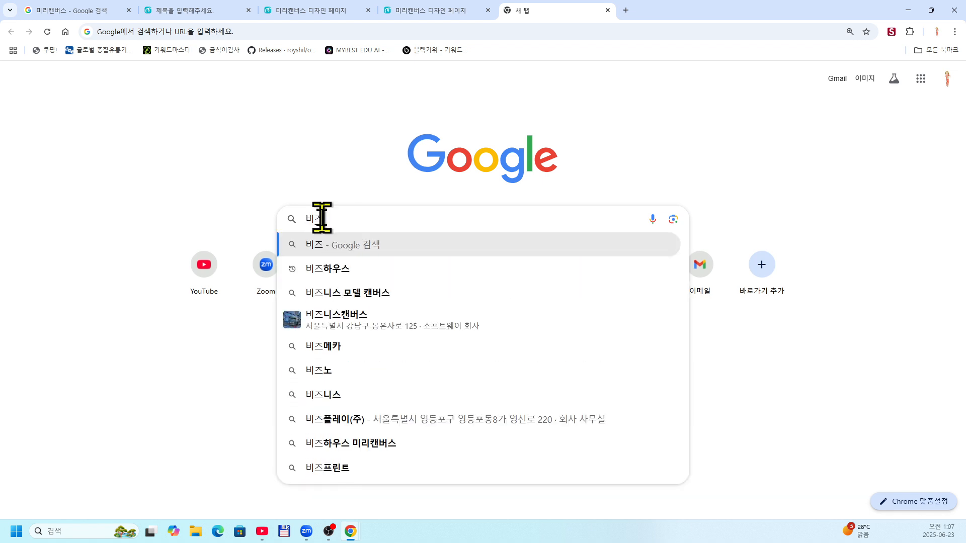
pyautogui.write('하우스')
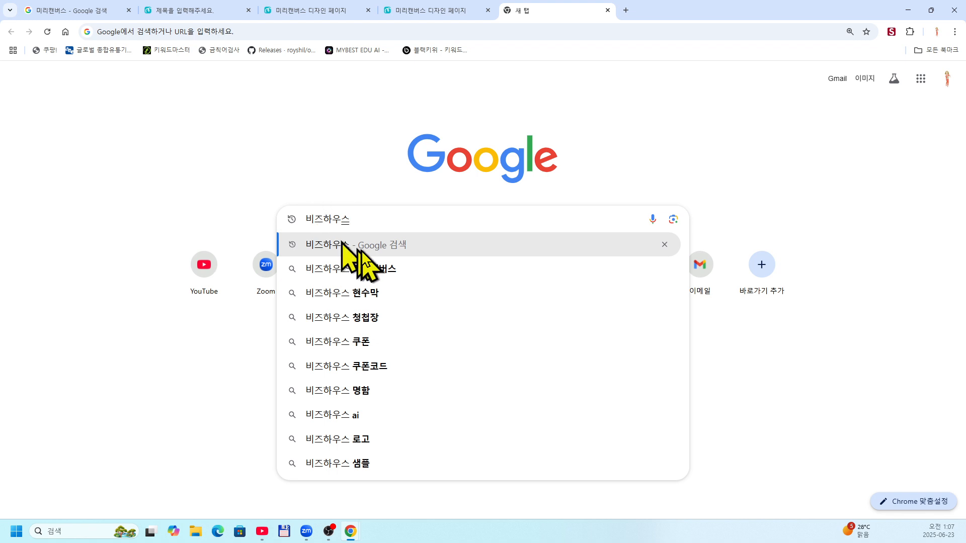
pyautogui.press('Return')
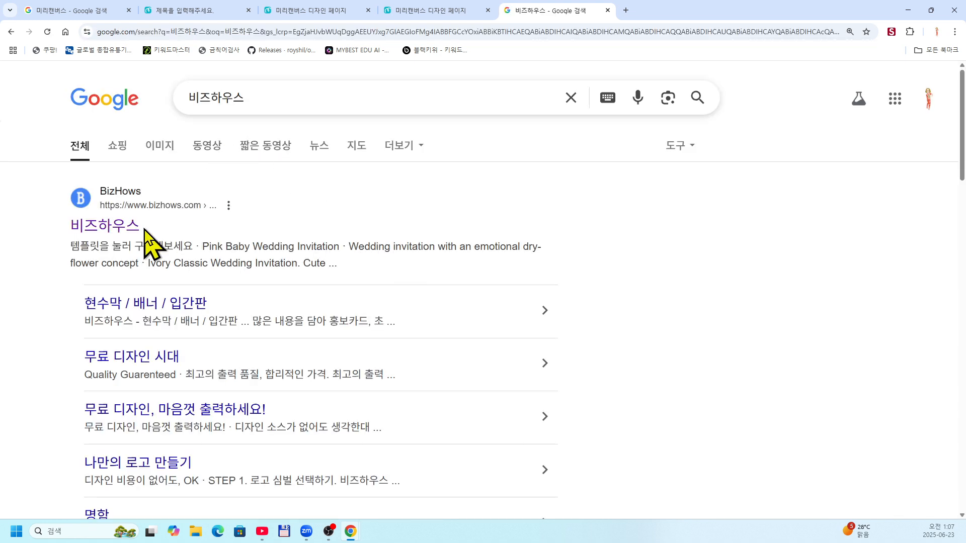
pyautogui.click(117, 230)
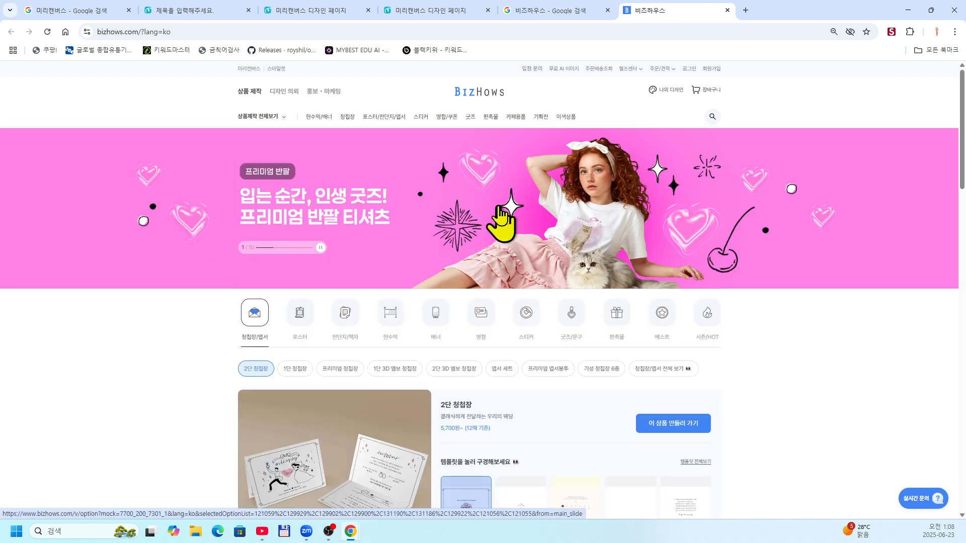
# Enlarge the BizHows page and look through its product categories from 청첩장 to 이색상품
pyautogui.hotkey('ctrl', '+')
pyautogui.hotkey('ctrl', '+')
pyautogui.hotkey('ctrl', '+')
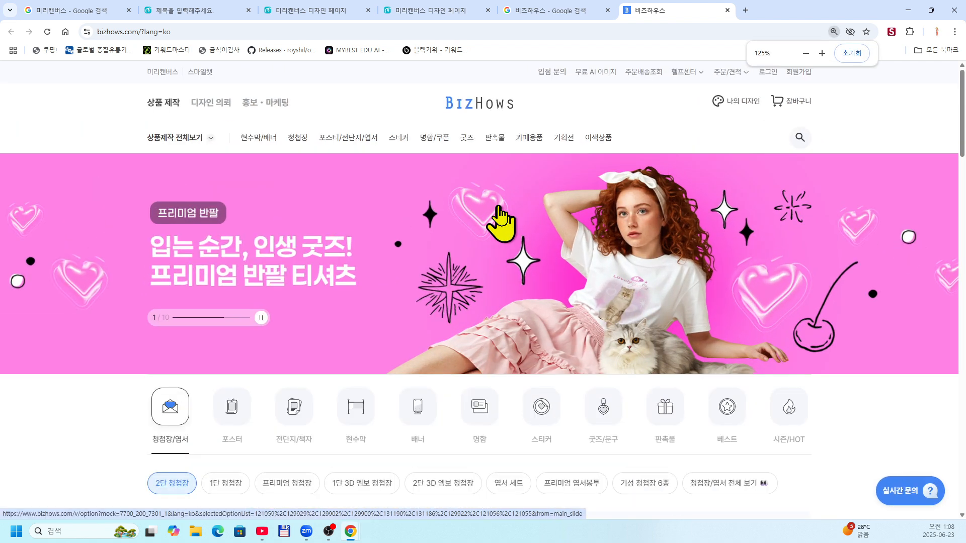
pyautogui.hotkey('ctrl', '+')
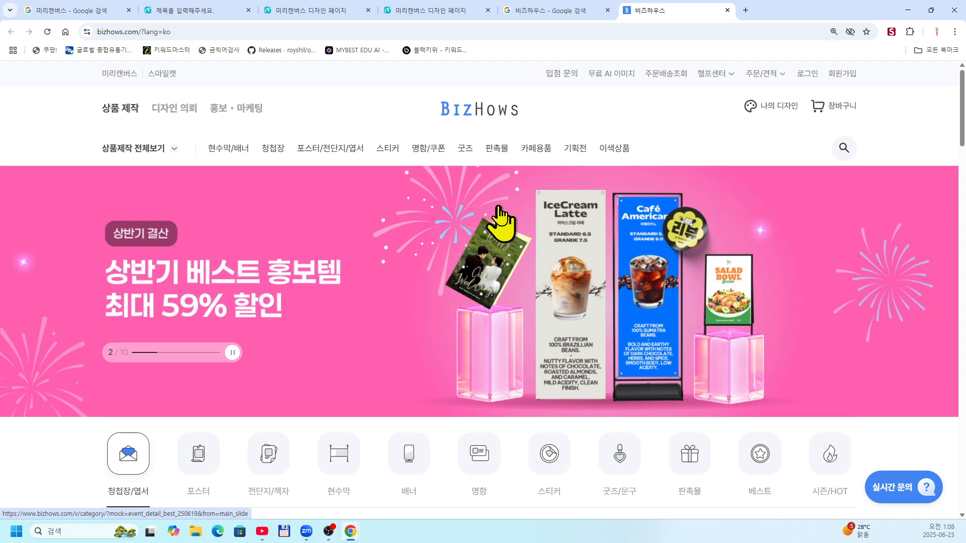
pyautogui.moveTo(262, 157)
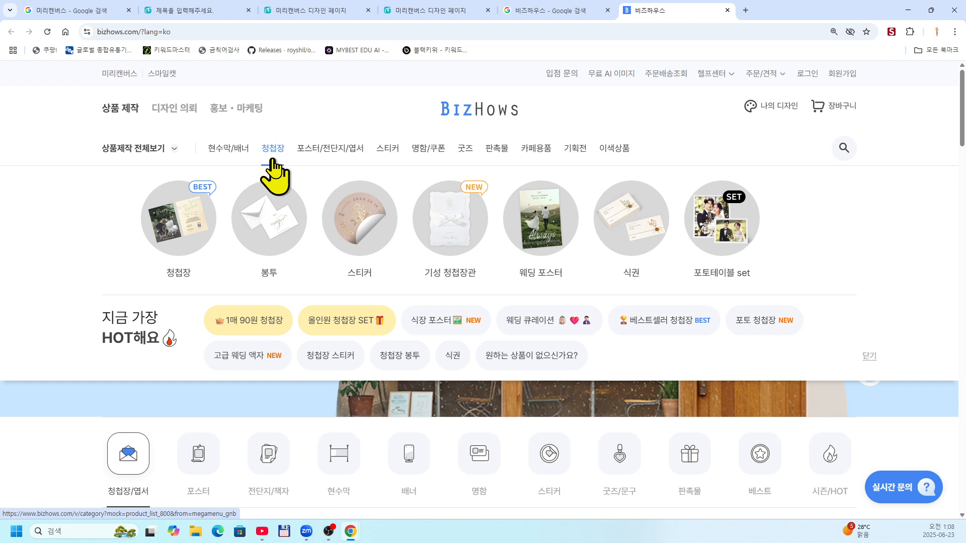
pyautogui.moveTo(319, 163)
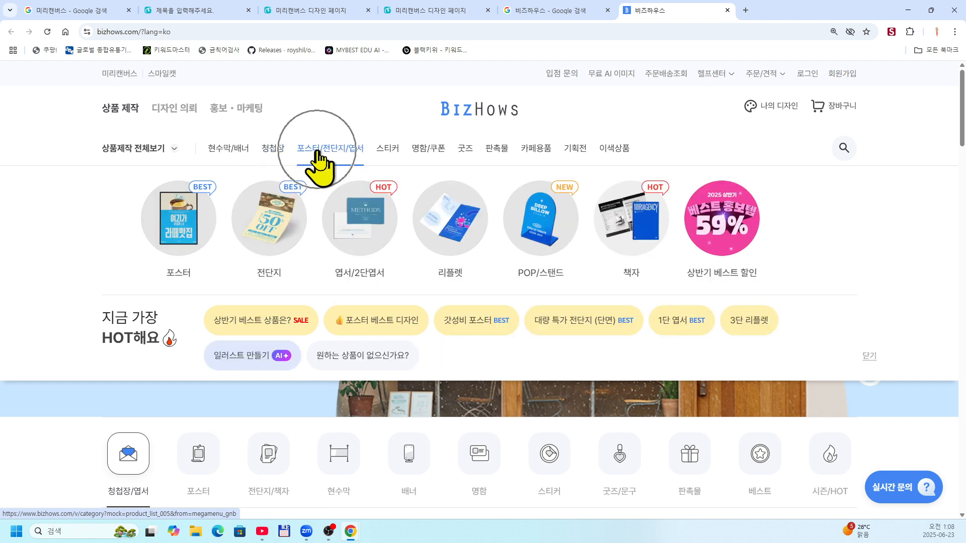
pyautogui.moveTo(385, 157)
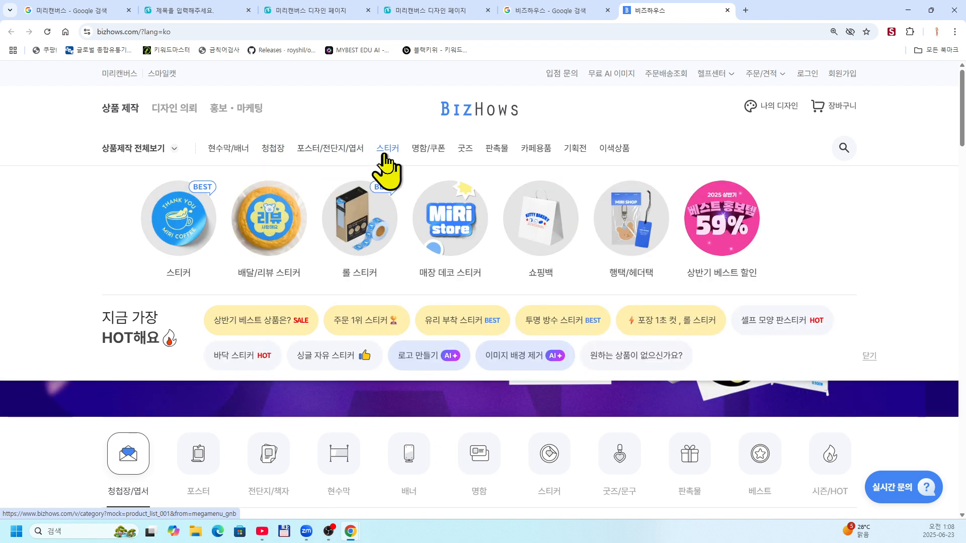
pyautogui.moveTo(433, 160)
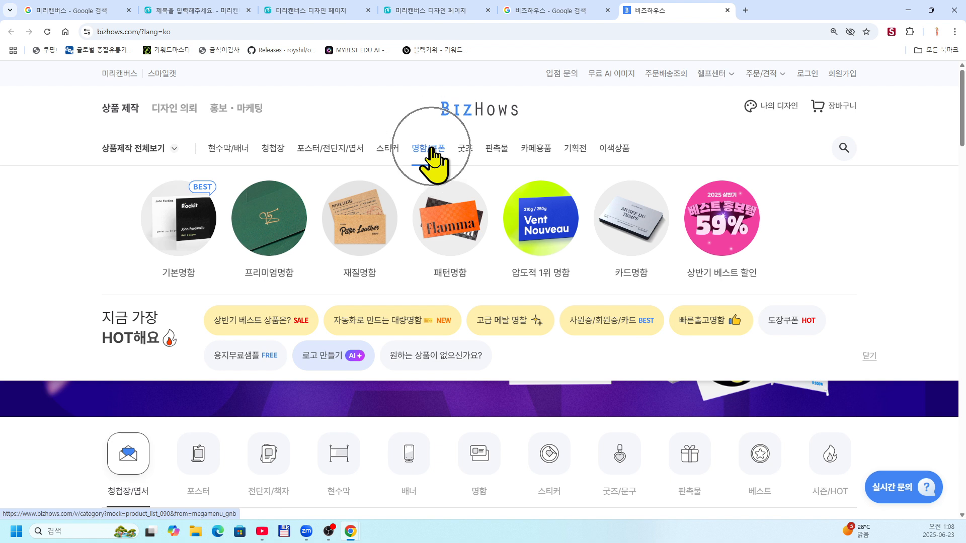
pyautogui.moveTo(465, 150)
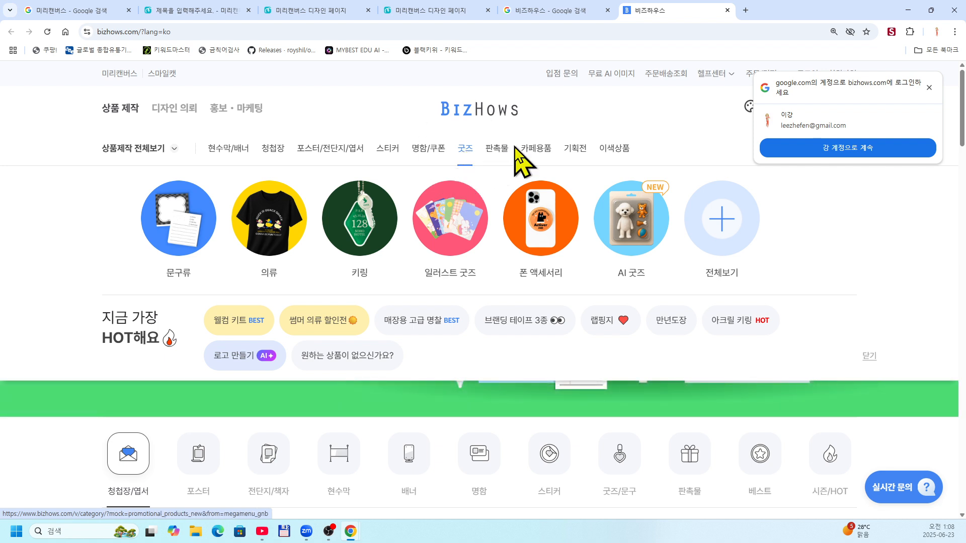
pyautogui.moveTo(501, 151)
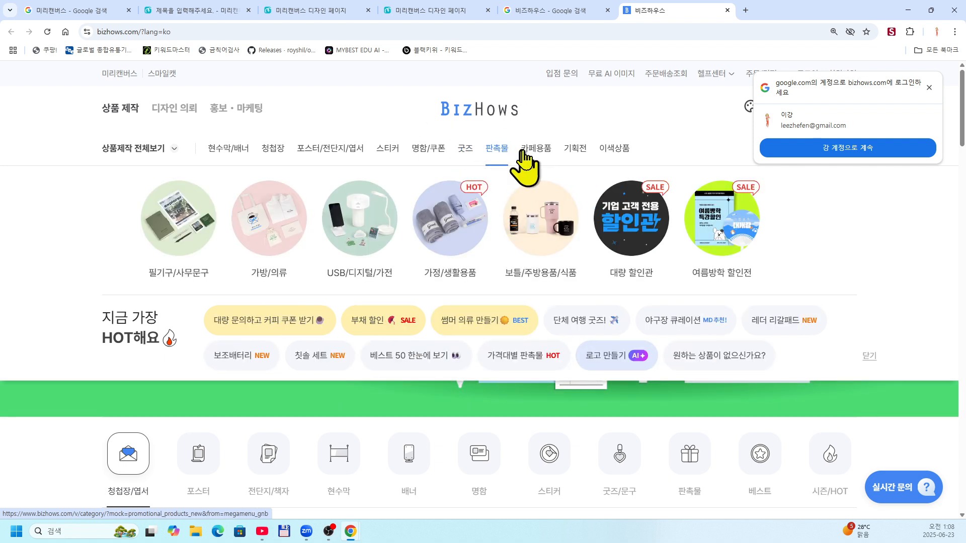
pyautogui.moveTo(539, 163)
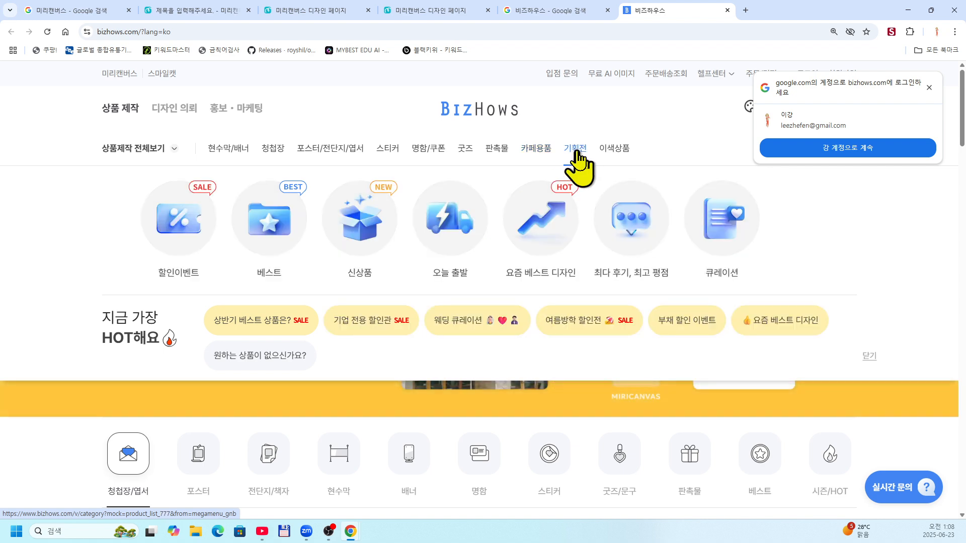
pyautogui.moveTo(622, 151)
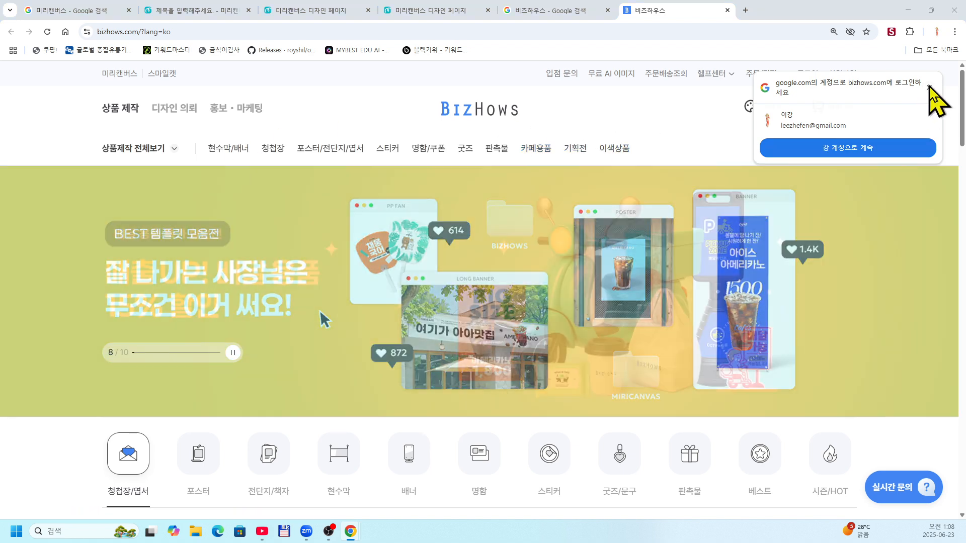
# Dismiss the Google sign-in prompt and open the 명함/쿠폰 product category
pyautogui.click(929, 87)
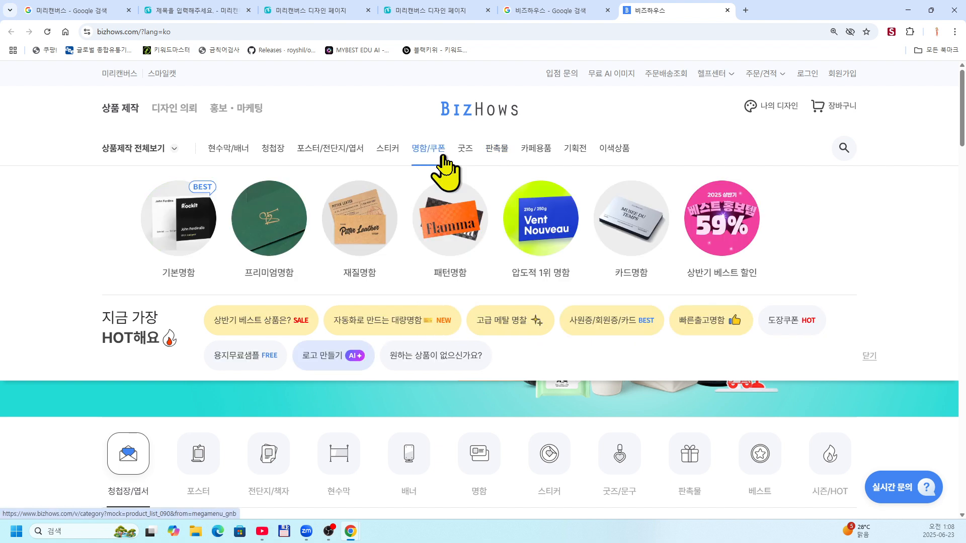
pyautogui.click(443, 156)
pyautogui.click(422, 151)
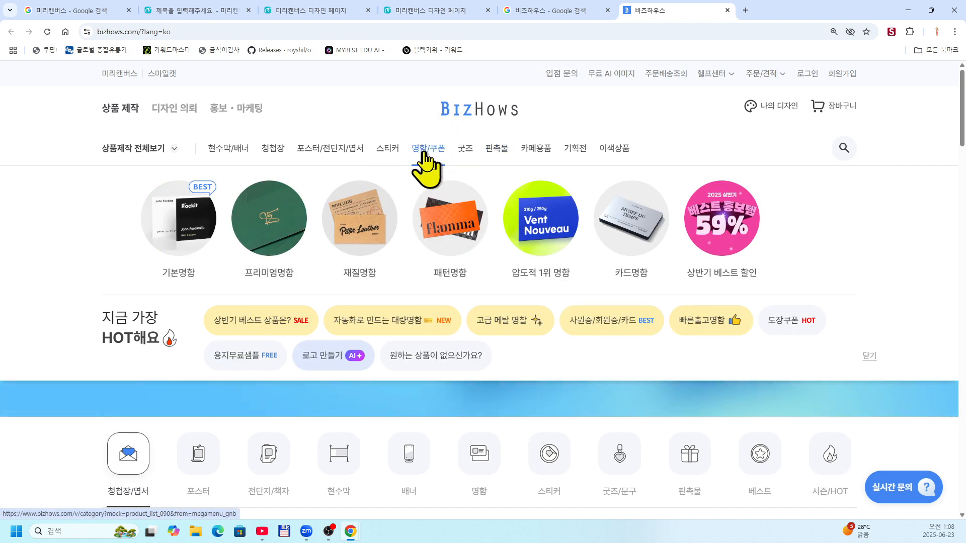
pyautogui.click(425, 151)
pyautogui.click(424, 153)
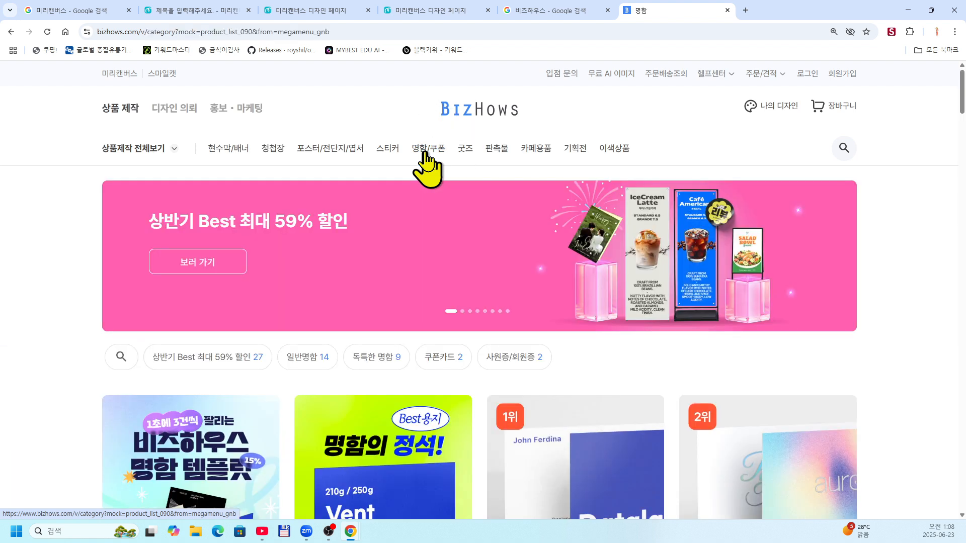
# Look through the business card types and prices in the 명함 product list
pyautogui.scroll(-5, 449, 241)
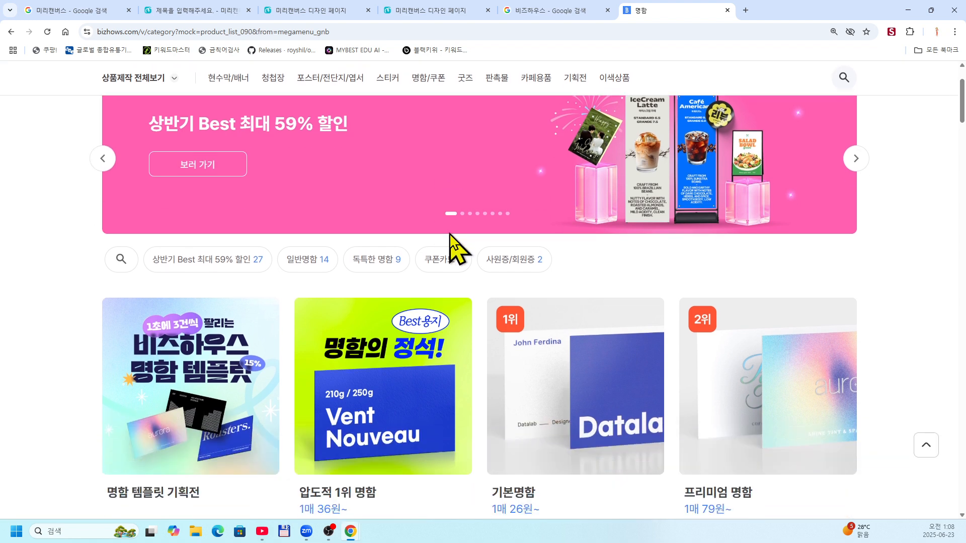
pyautogui.scroll(-2, 450, 236)
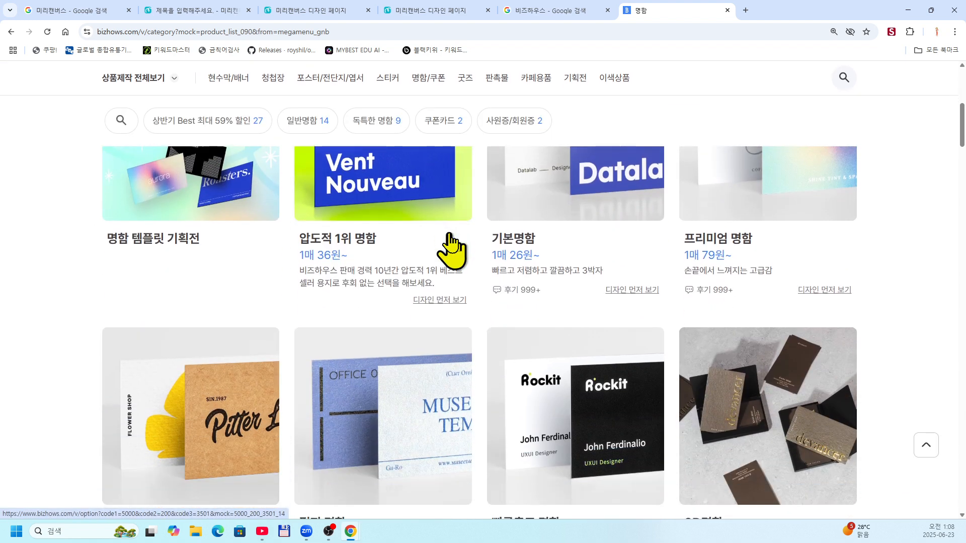
pyautogui.scroll(-2, 449, 235)
pyautogui.scroll(-2, 451, 247)
pyautogui.scroll(5, 451, 247)
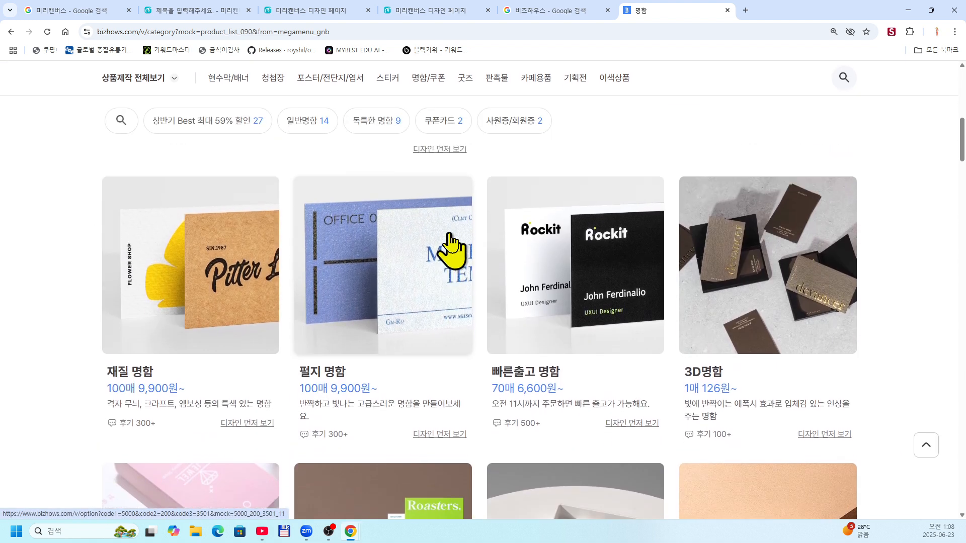
# Search the BizHows products for 명함 and open the 기본명함 product page
pyautogui.scroll(2, 450, 236)
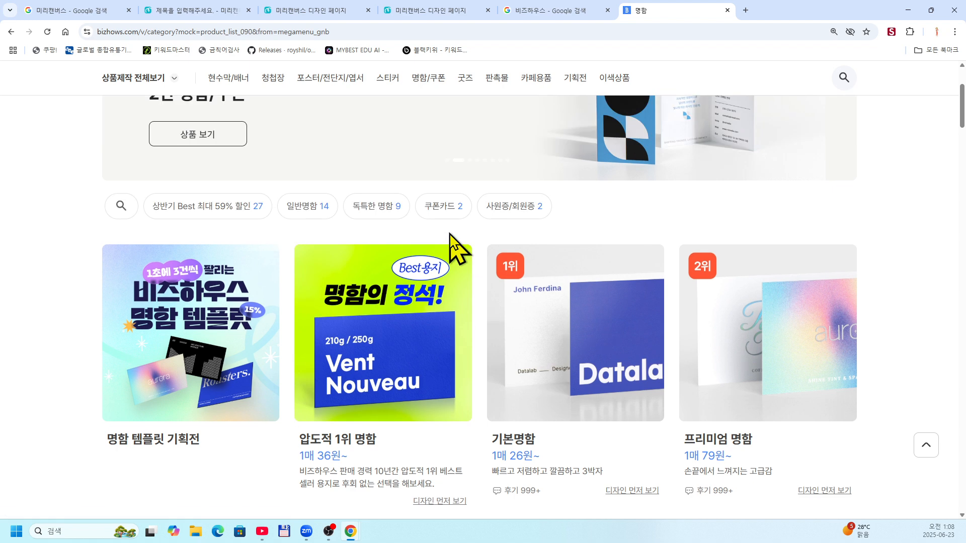
pyautogui.scroll(-1, 450, 236)
pyautogui.scroll(-2, 451, 245)
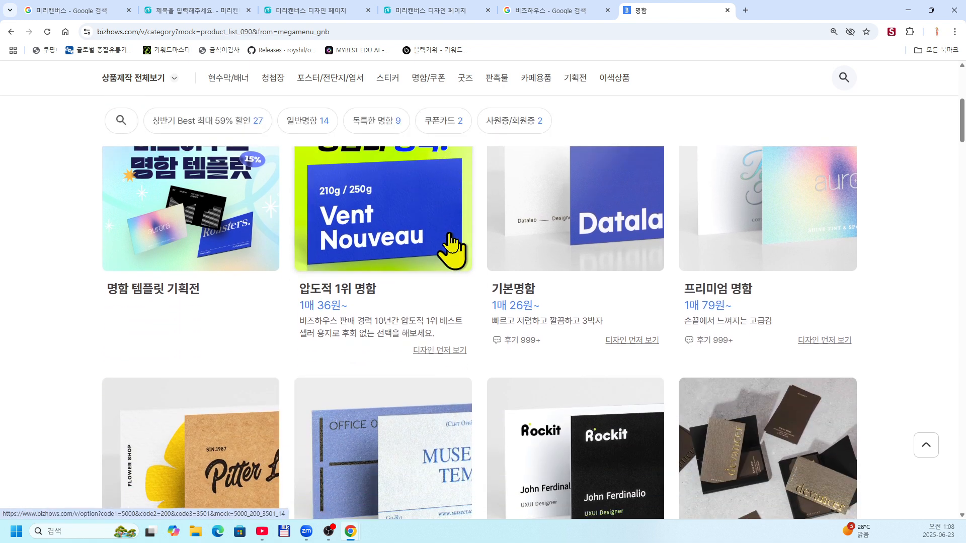
pyautogui.scroll(5, 450, 244)
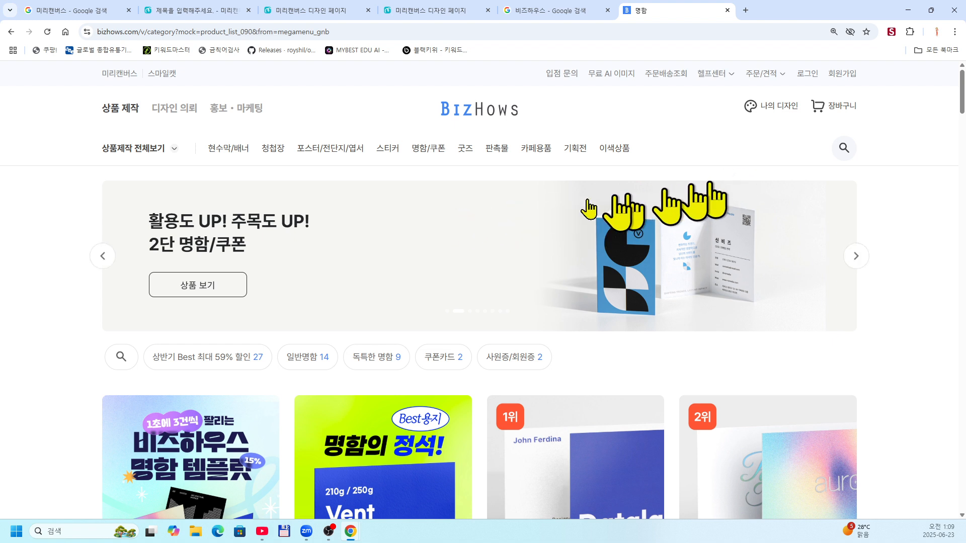
pyautogui.click(844, 149)
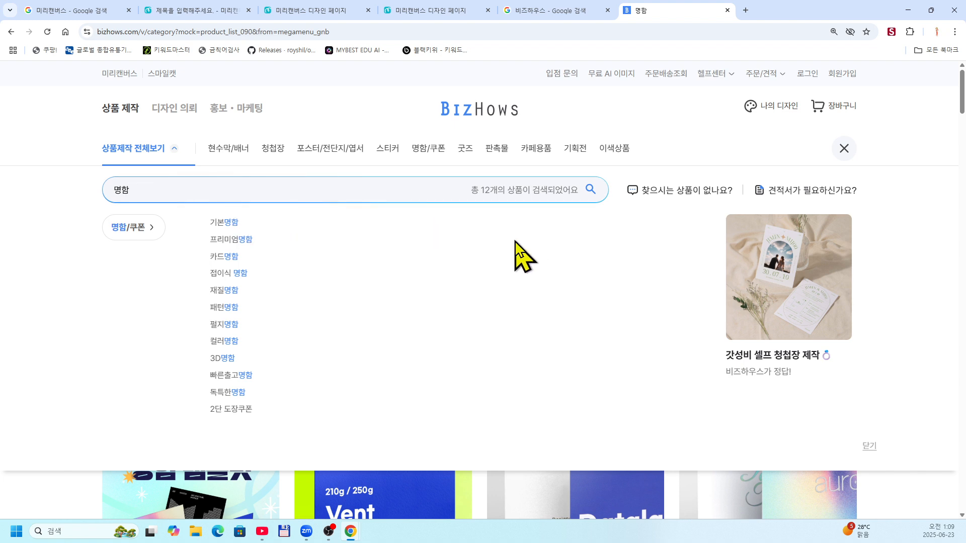
pyautogui.click(236, 222)
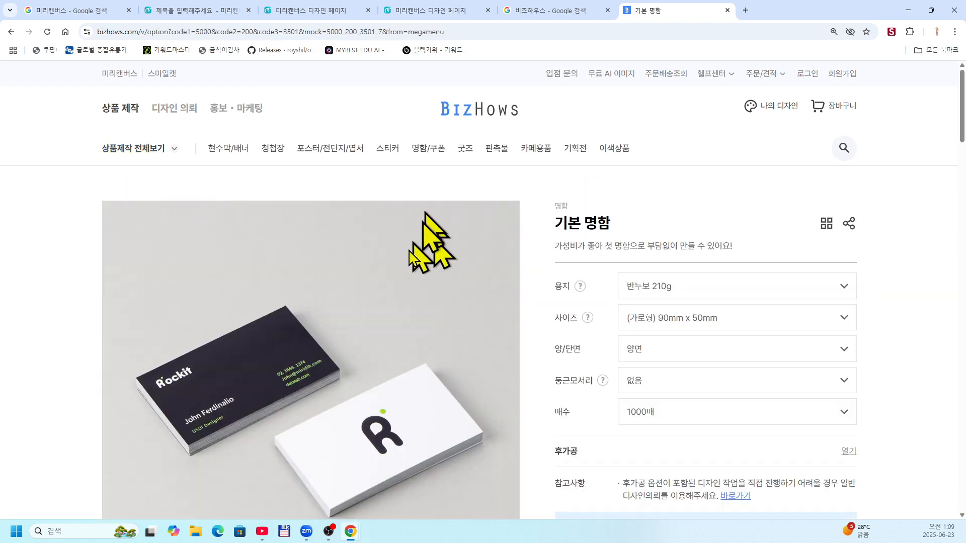
# Look through the related business card products and prices listed under 다른 고객님들이 함께 본 상품이에요
pyautogui.scroll(-4, 386, 282)
pyautogui.scroll(-10, 386, 283)
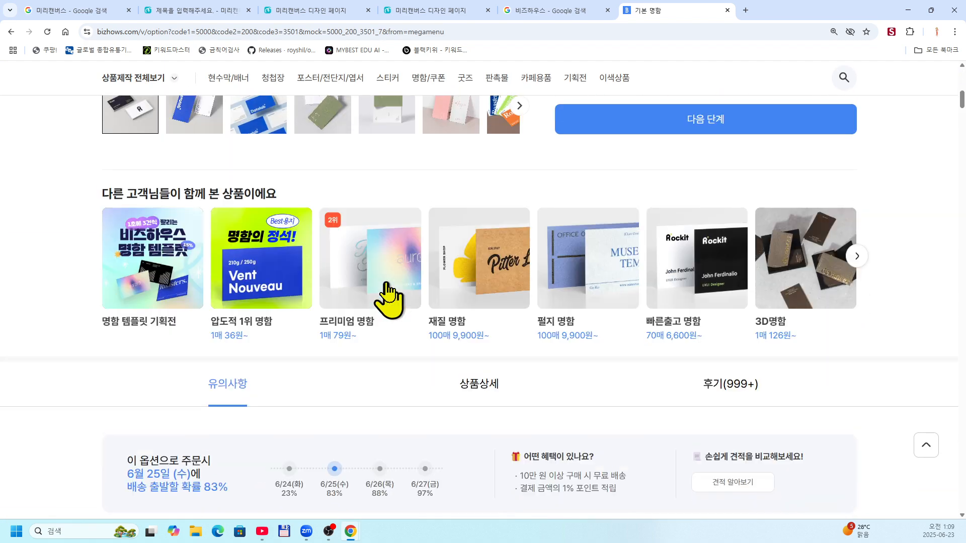
pyautogui.scroll(7, 386, 282)
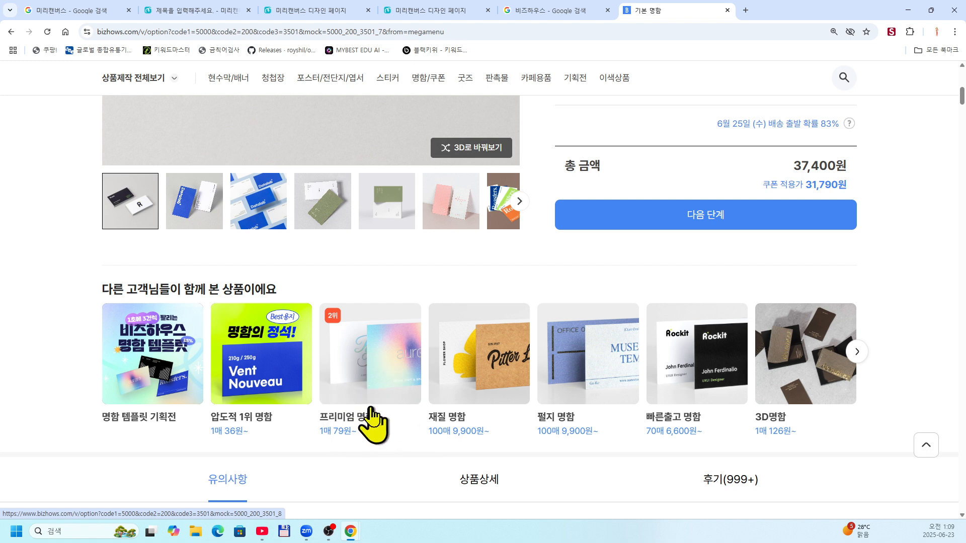
pyautogui.click(469, 428)
pyautogui.click(591, 421)
pyautogui.scroll(-3, 644, 397)
pyautogui.scroll(1, 647, 410)
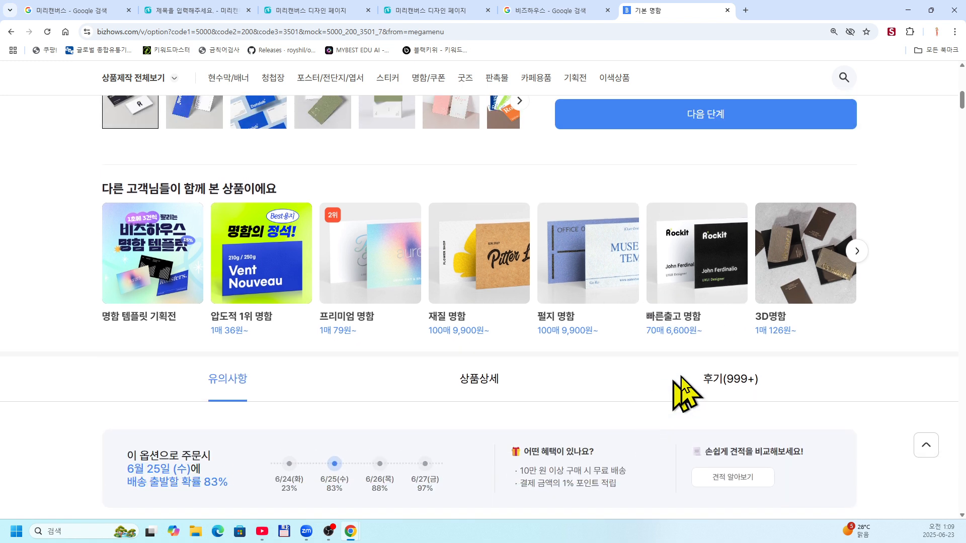
pyautogui.click(857, 252)
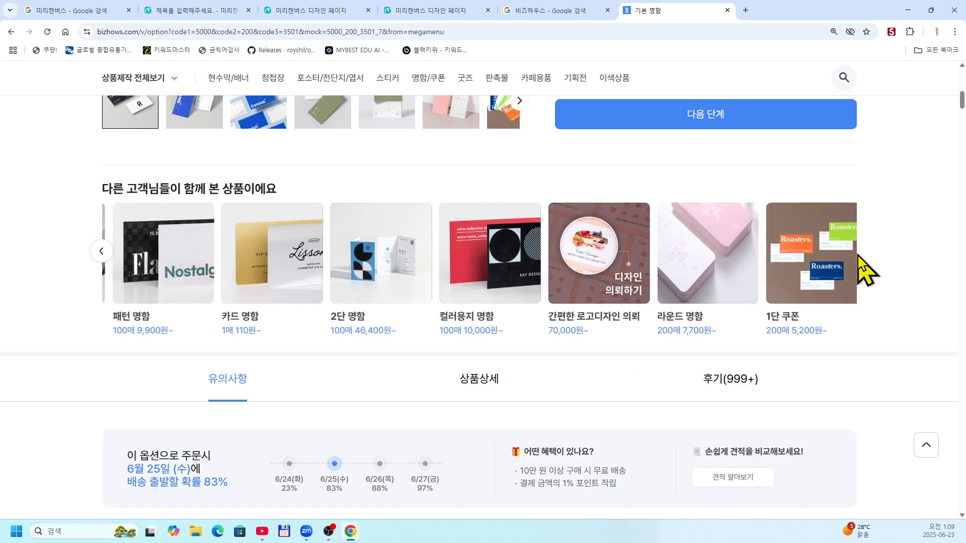
pyautogui.click(101, 251)
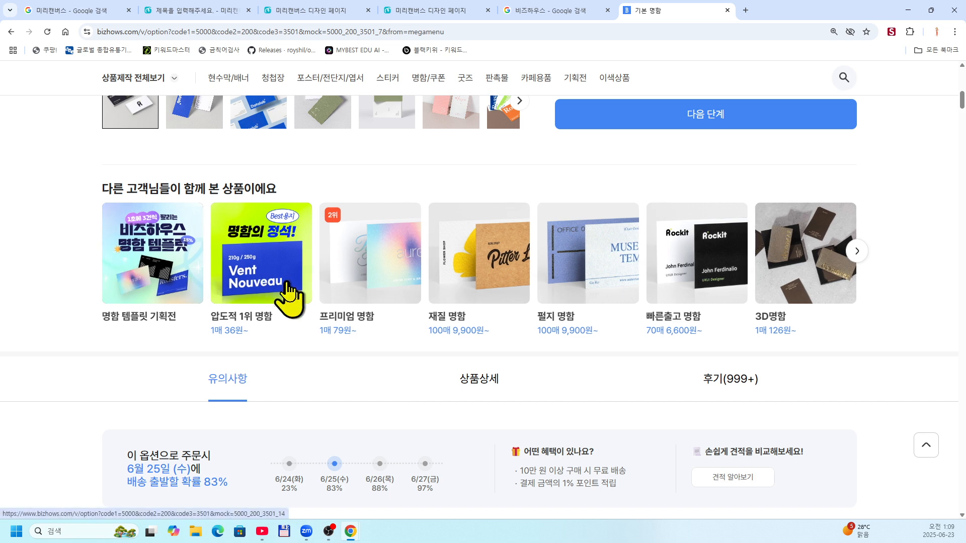
# Examine the 기본 명함 order options for paper, size, sides, corners and quantity, along with the total price
pyautogui.scroll(3, 282, 340)
pyautogui.scroll(4, 324, 307)
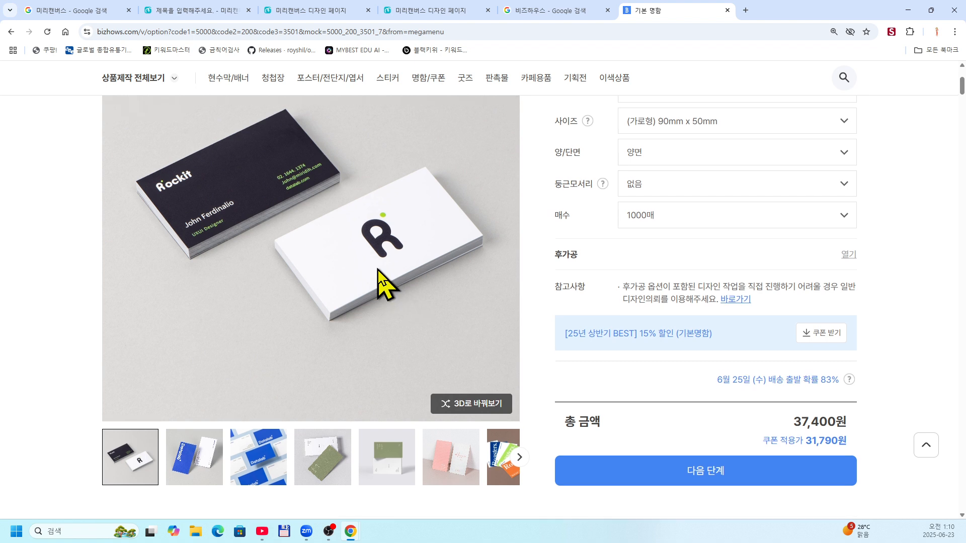
pyautogui.scroll(2, 380, 275)
pyautogui.scroll(-2, 518, 279)
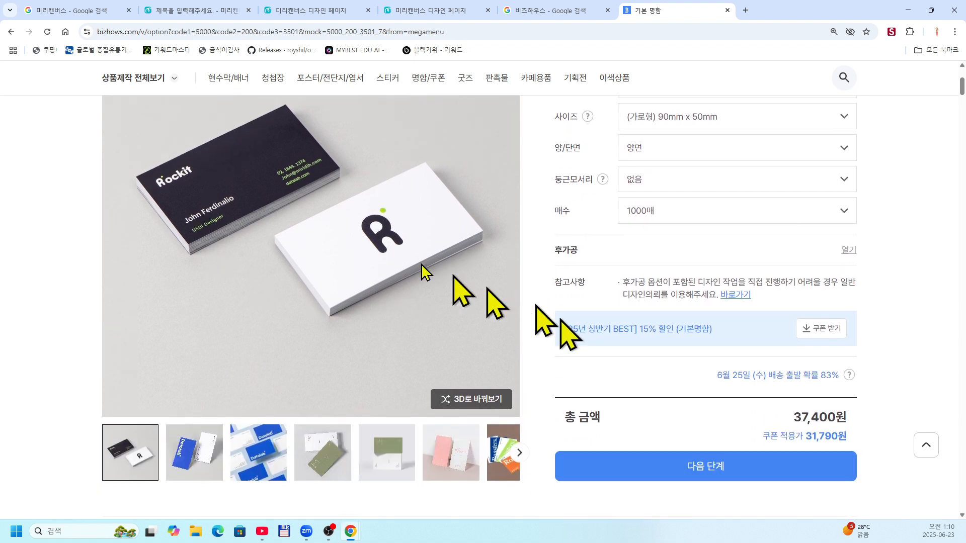
pyautogui.click(721, 465)
pyautogui.click(722, 468)
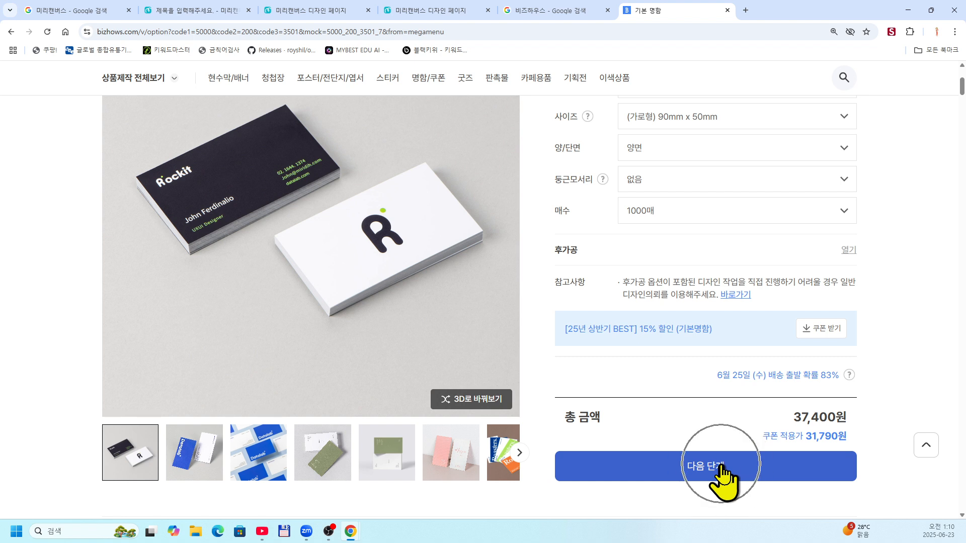
pyautogui.scroll(2, 745, 397)
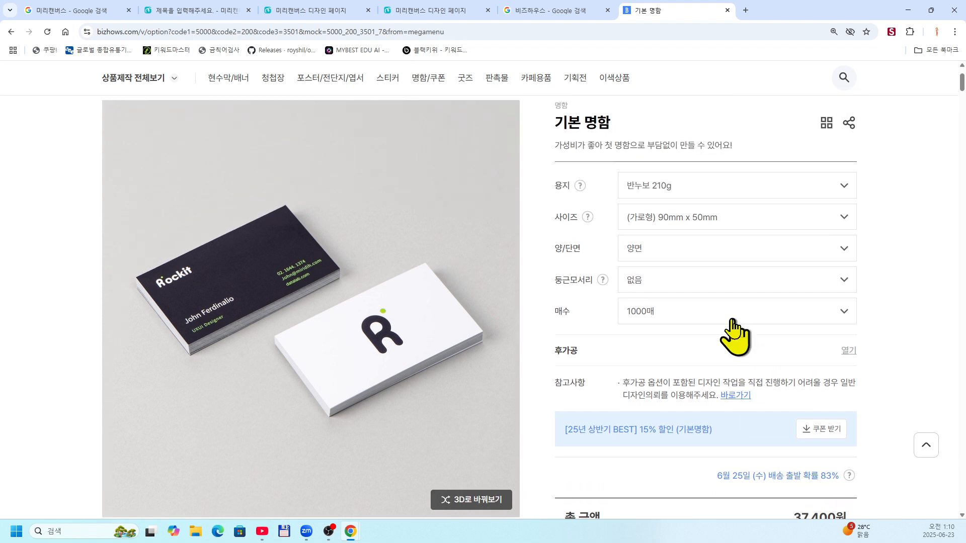
pyautogui.click(644, 326)
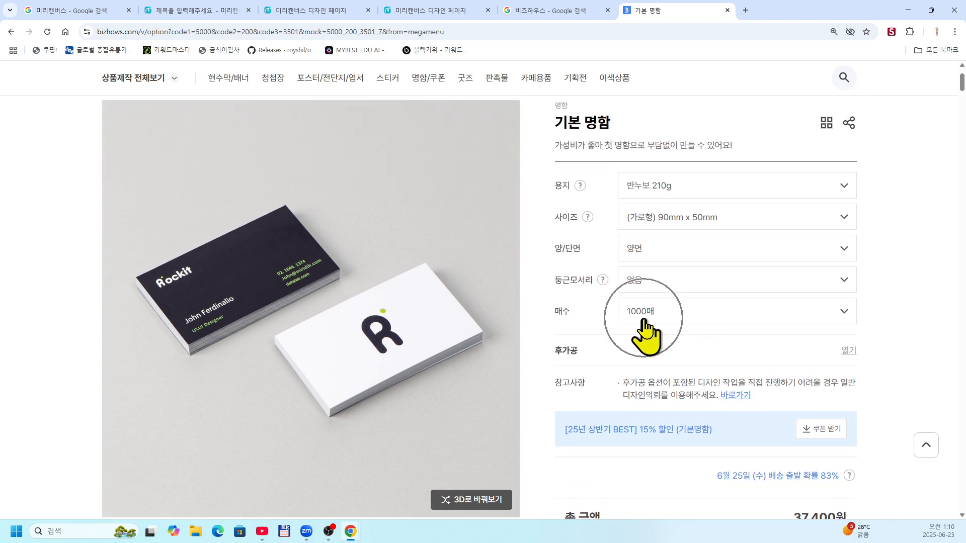
pyautogui.scroll(-2, 701, 363)
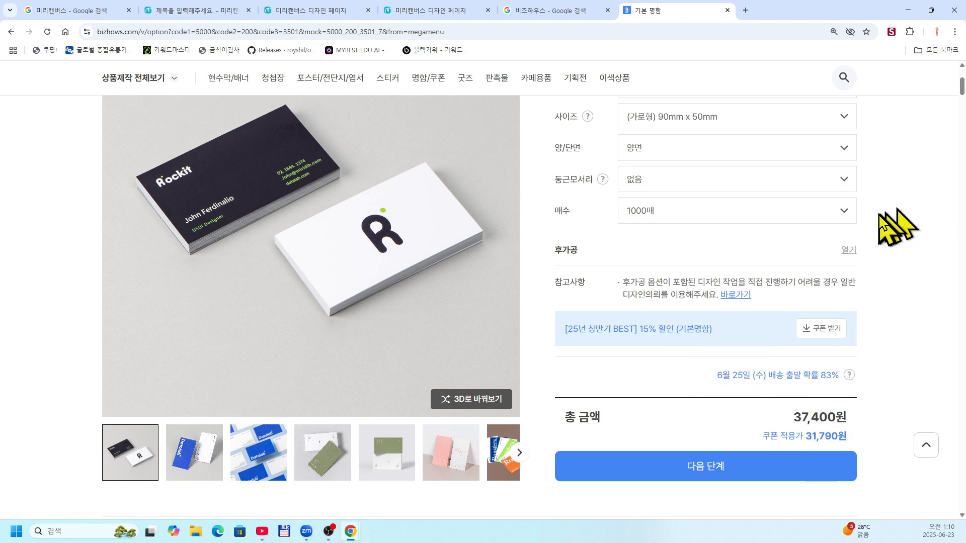
# Set the 기본 명함 order quantity to 200매 and check the total price
pyautogui.click(846, 213)
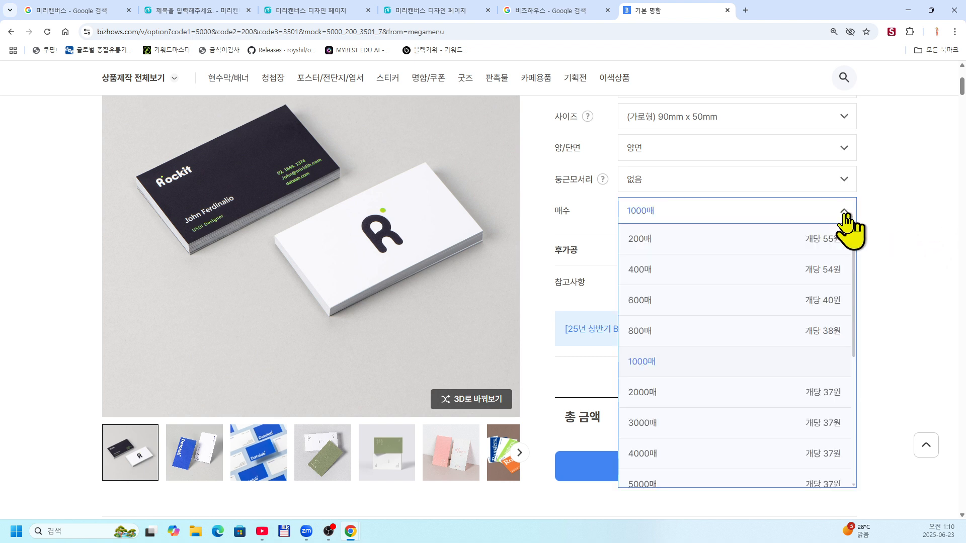
pyautogui.click(674, 241)
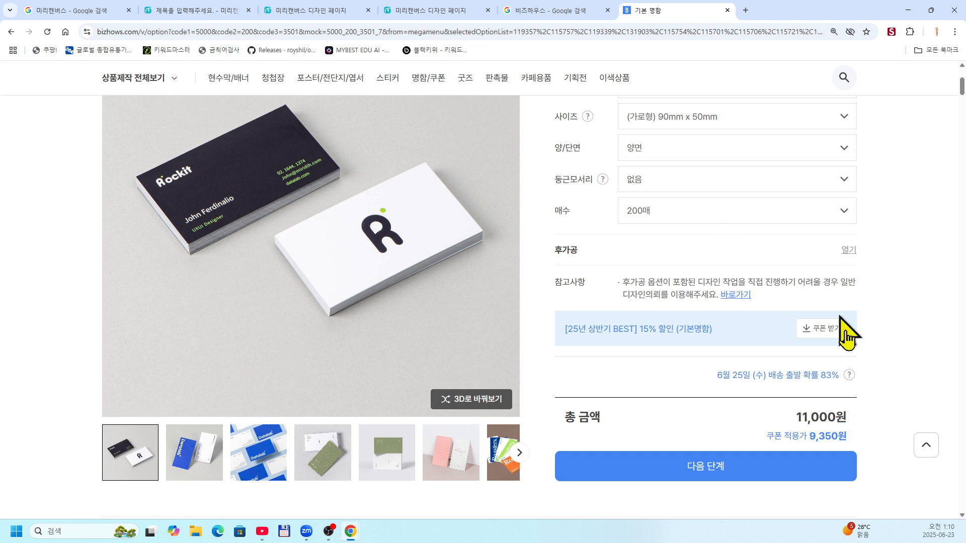
pyautogui.click(837, 425)
pyautogui.click(837, 424)
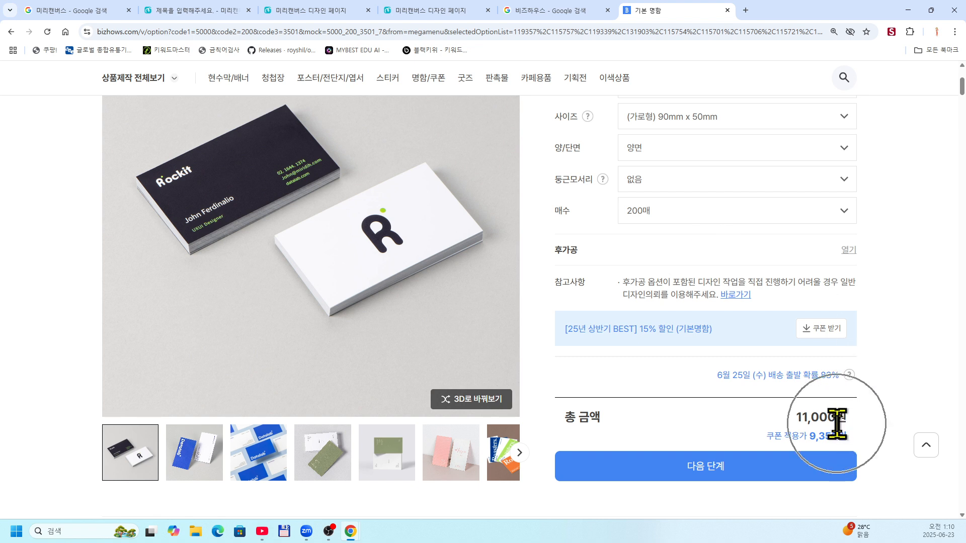
pyautogui.click(837, 424)
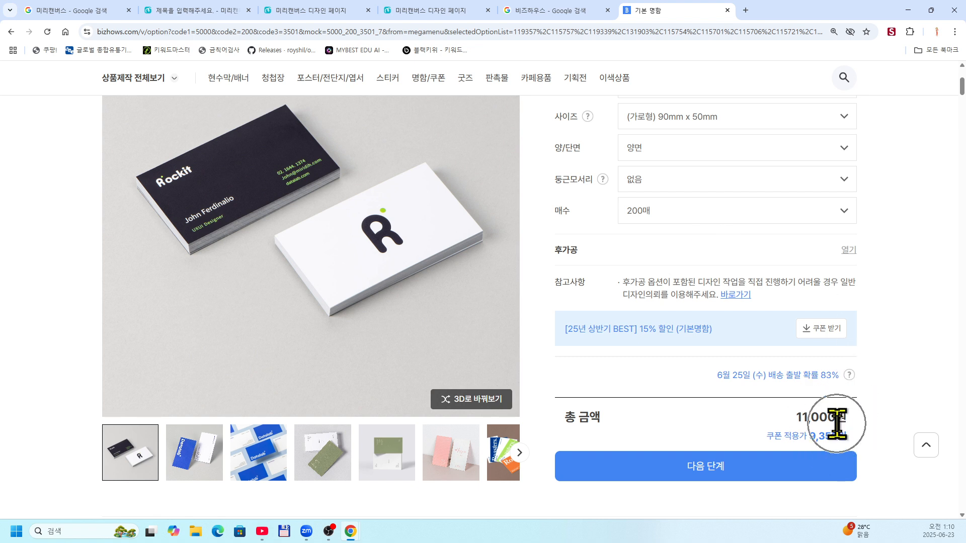
pyautogui.click(837, 424)
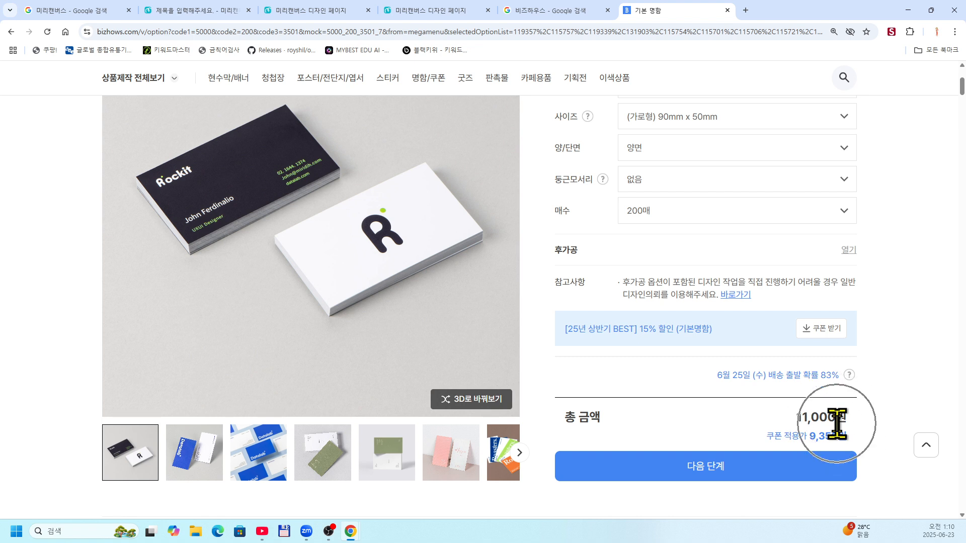
pyautogui.click(837, 424)
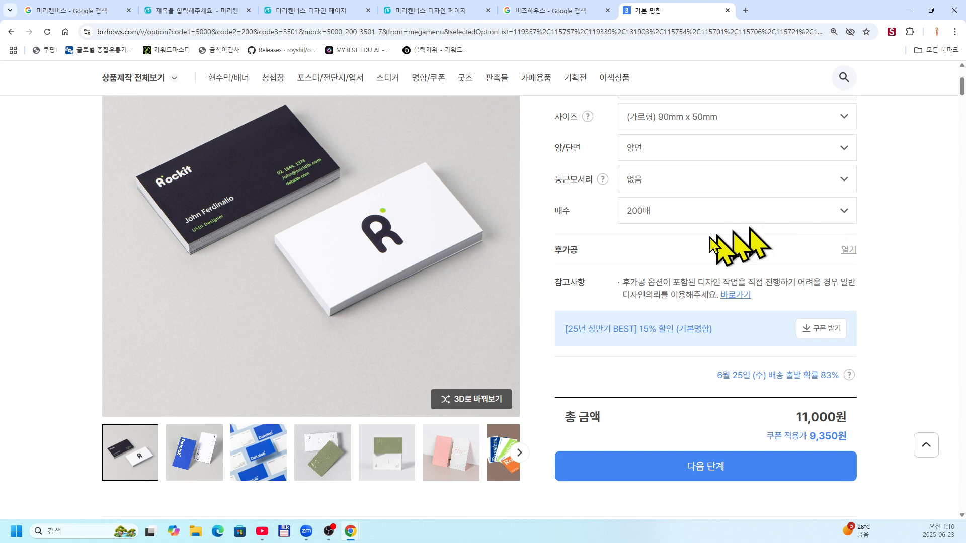
# Continue the 기본 명함 order to the next stage and choose 셀프 디자인하기 as the design method
pyautogui.scroll(2, 735, 297)
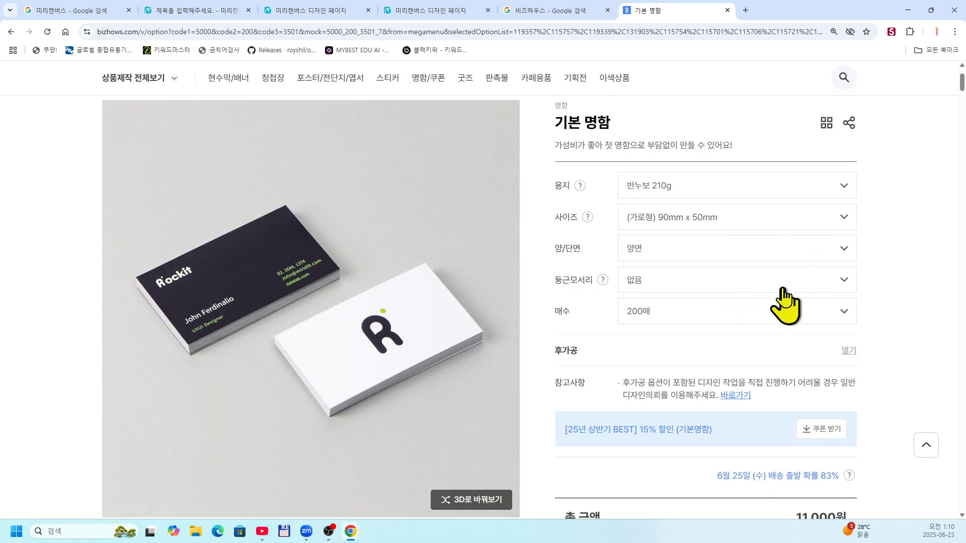
pyautogui.scroll(-5, 790, 304)
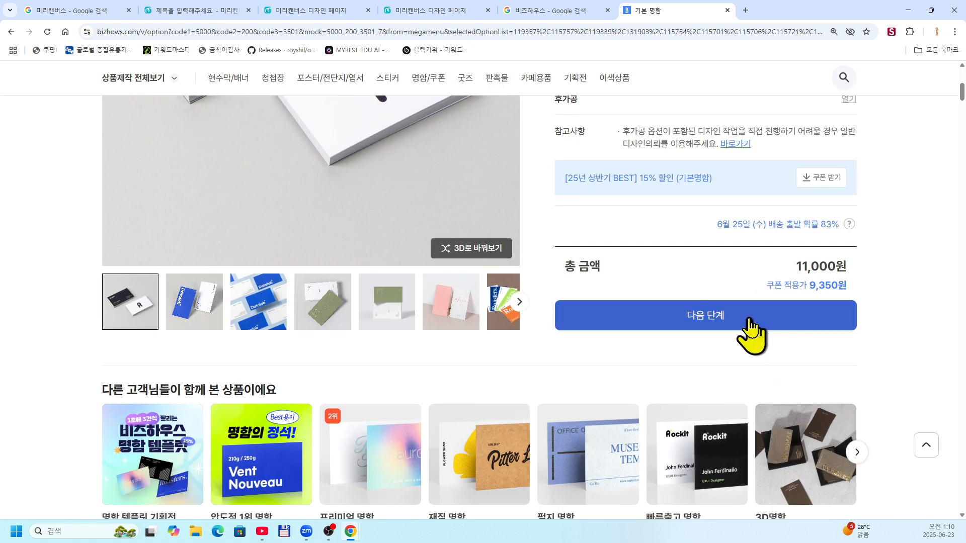
pyautogui.click(751, 330)
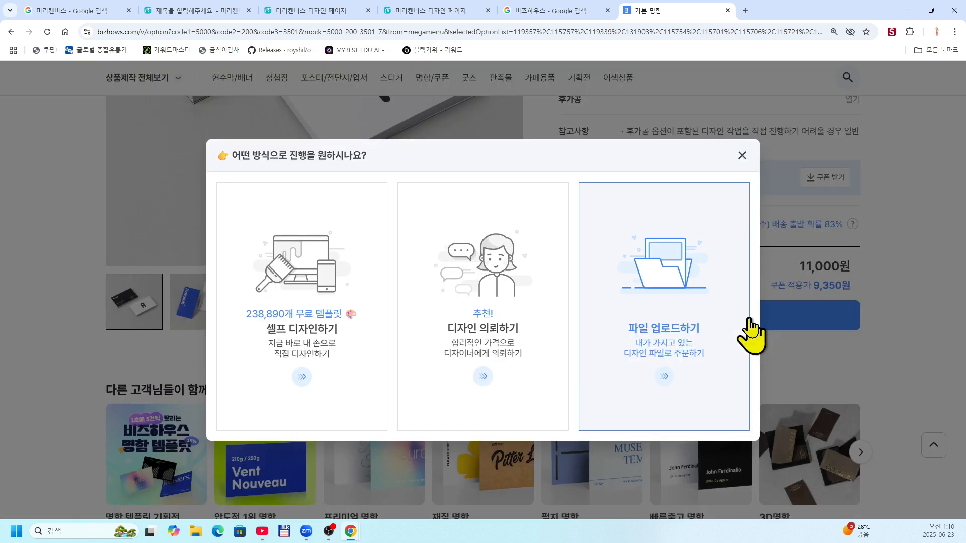
pyautogui.click(309, 298)
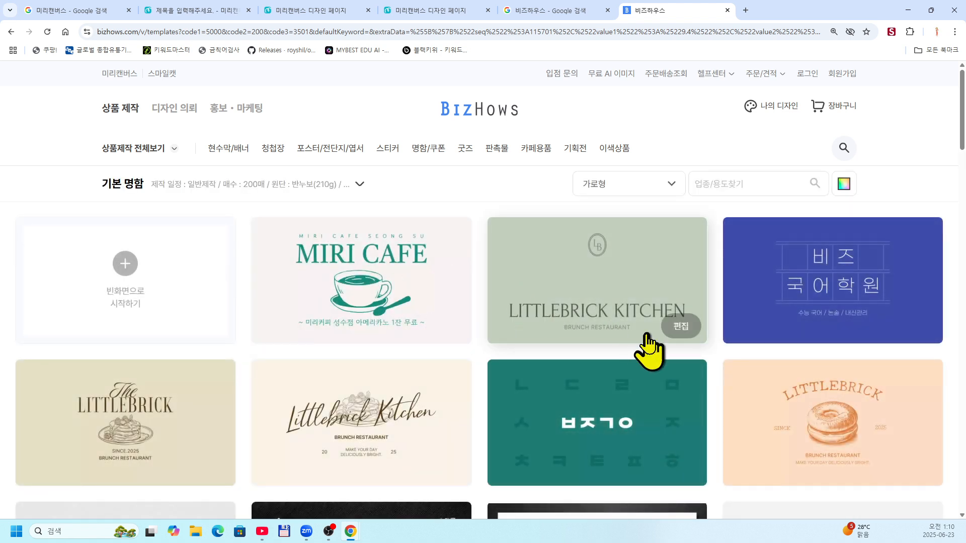
# Browse the 기본 명함 template gallery and search its templates for 커피명함
pyautogui.scroll(-8, 647, 336)
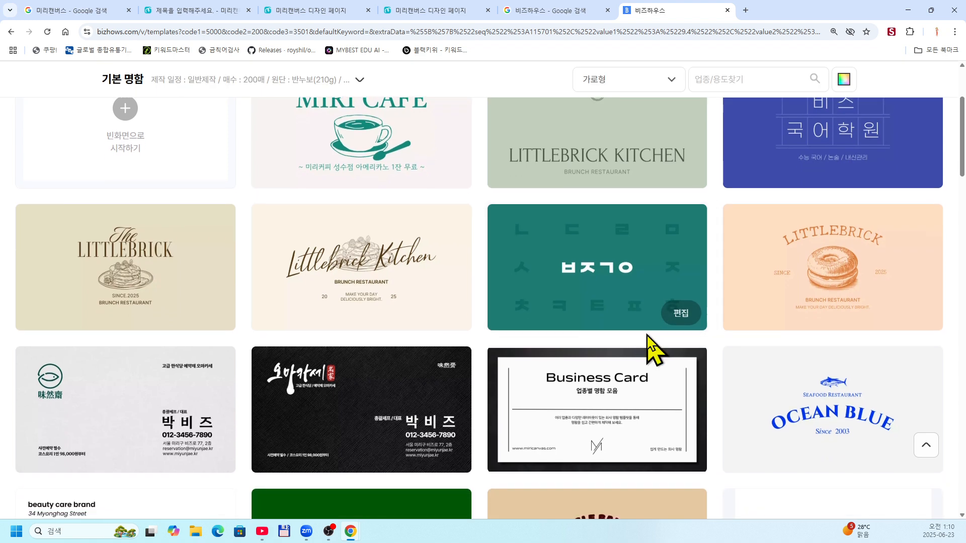
pyautogui.scroll(-5, 647, 336)
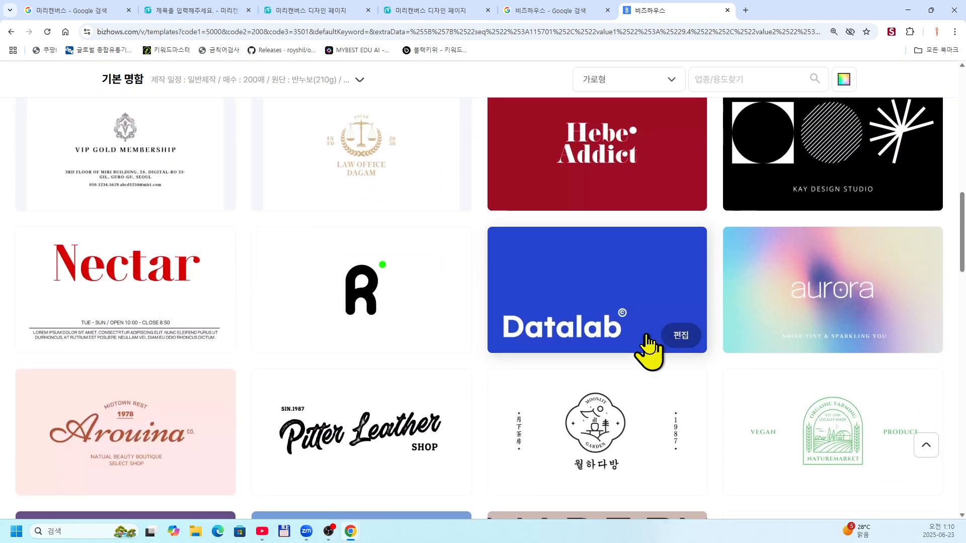
pyautogui.scroll(13, 647, 337)
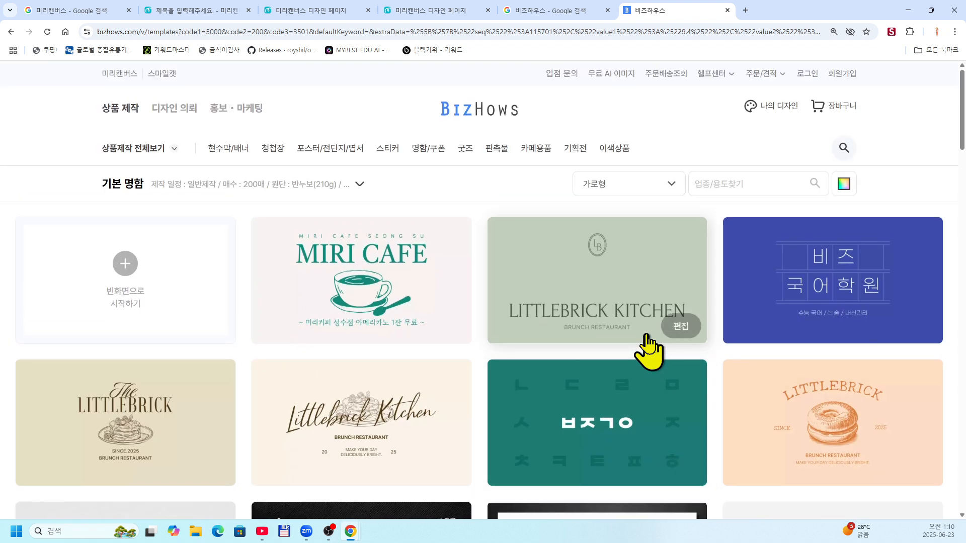
pyautogui.click(761, 181)
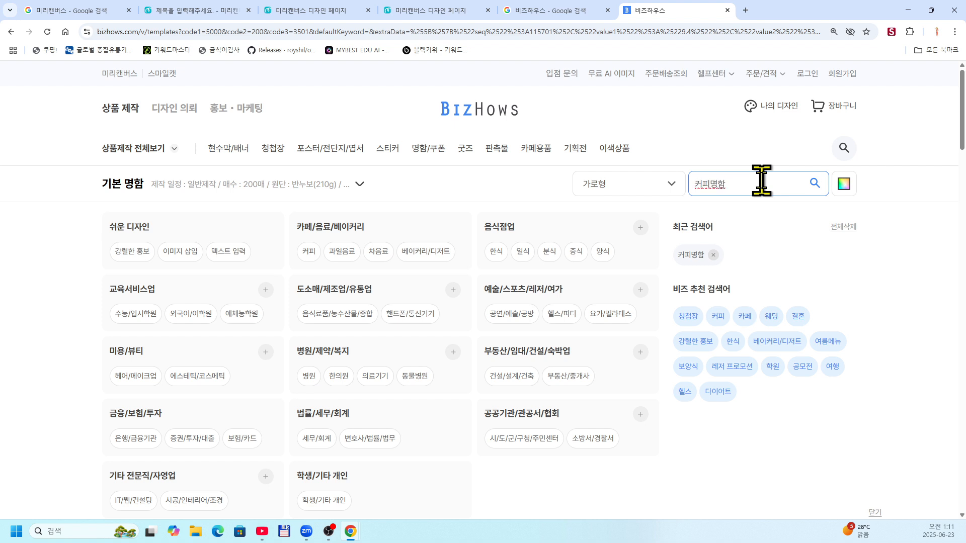
pyautogui.click(818, 187)
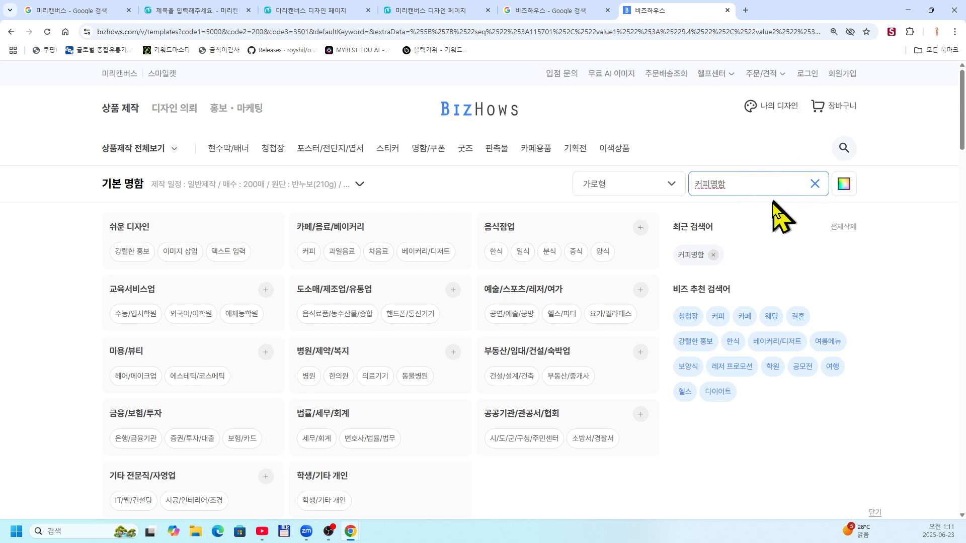
# Look through the coffee business card templates found for 커피명함
pyautogui.scroll(-2, 771, 202)
pyautogui.scroll(2, 771, 202)
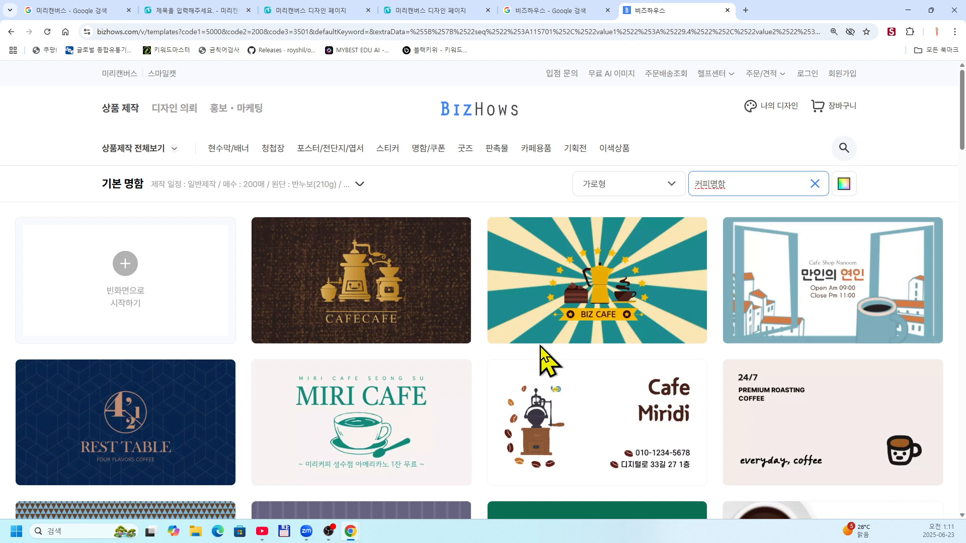
pyautogui.scroll(-1, 541, 344)
pyautogui.scroll(-6, 541, 352)
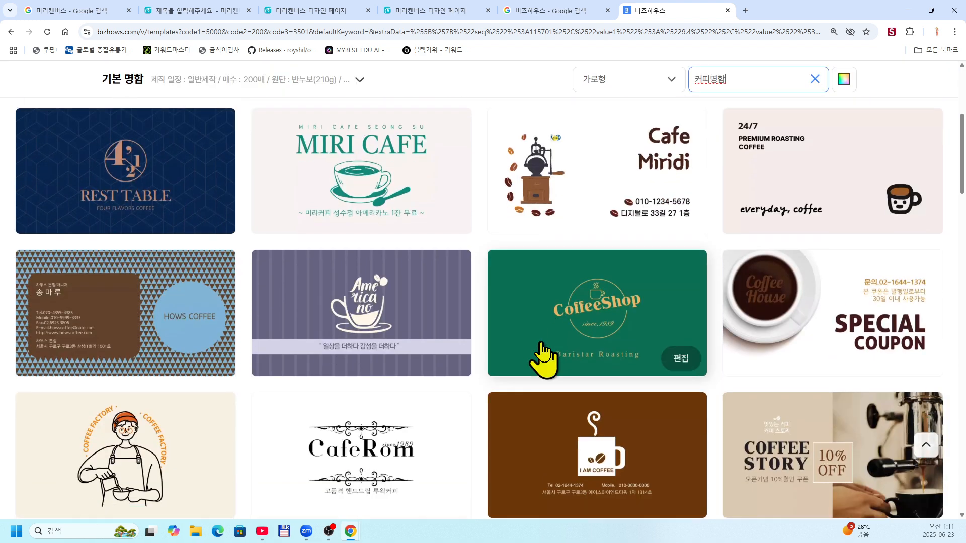
pyautogui.scroll(-6, 615, 329)
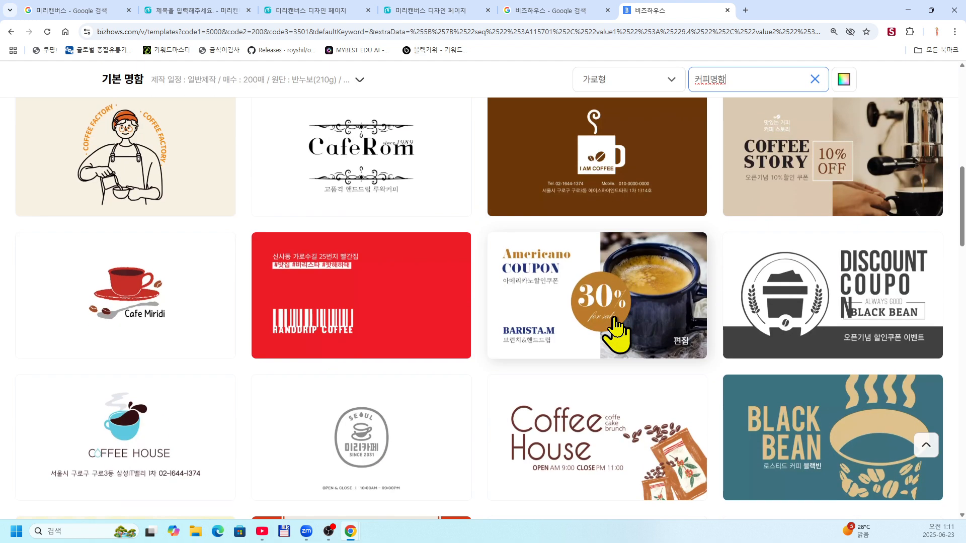
pyautogui.scroll(-10, 615, 329)
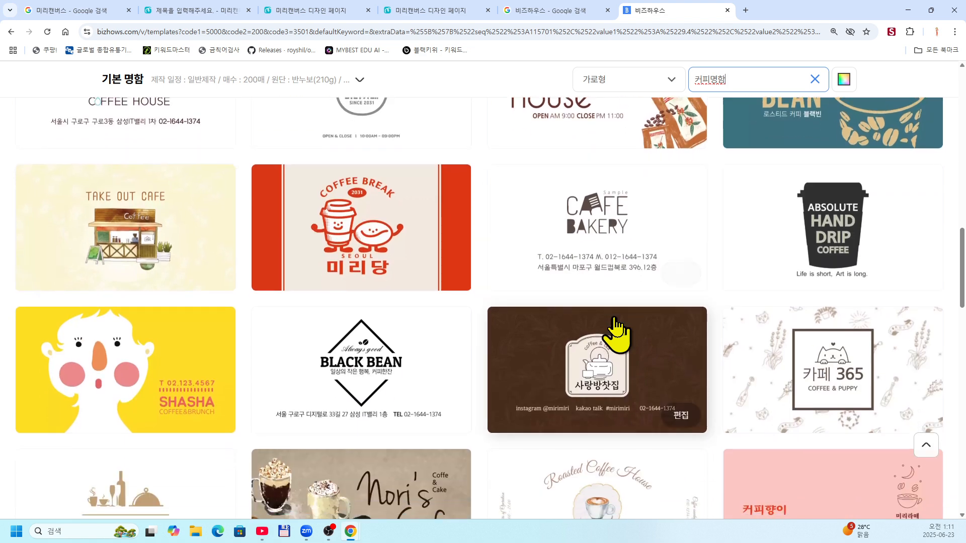
# Browse the coffee card templates, preview the front and back of the SPECIAL COUPON template, and return to the gallery
pyautogui.scroll(-7, 615, 329)
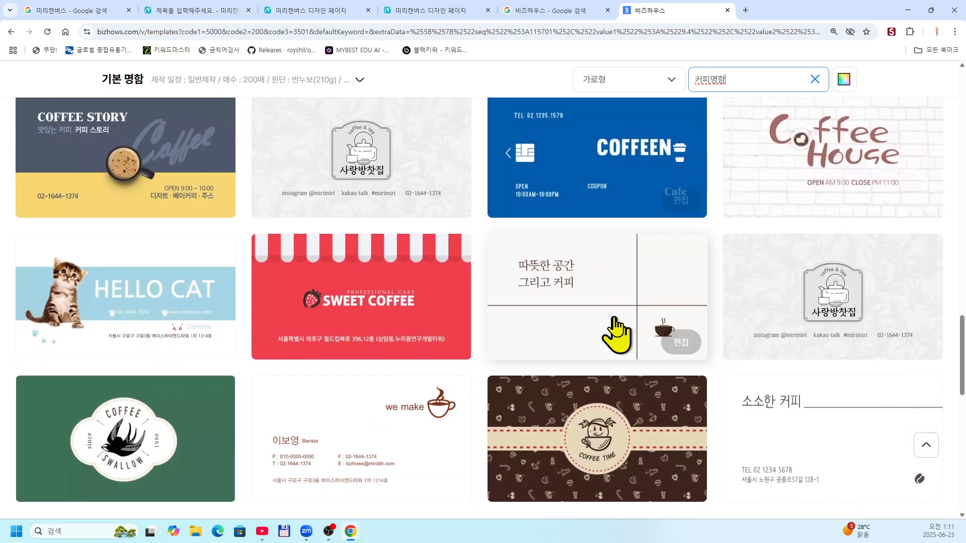
pyautogui.scroll(-2, 618, 330)
pyautogui.scroll(10, 618, 329)
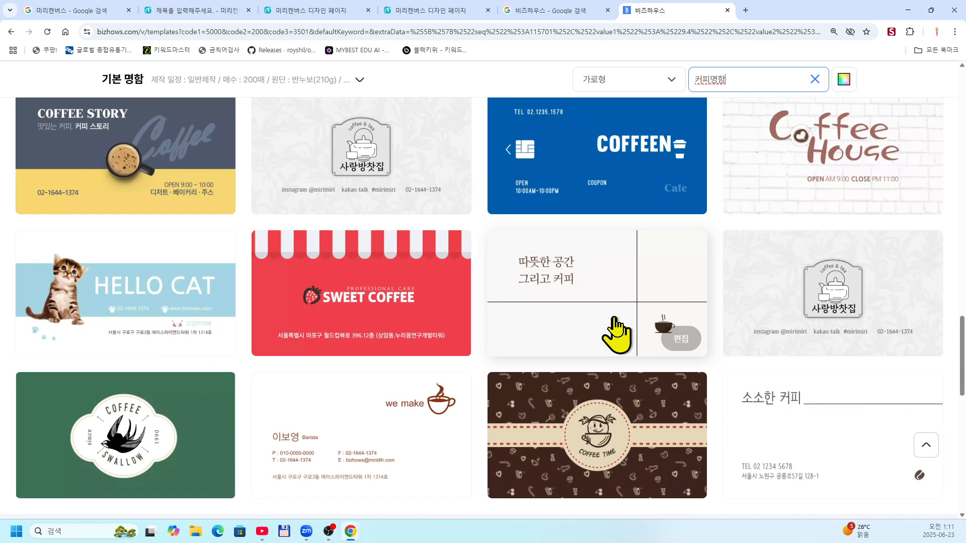
pyautogui.scroll(6, 616, 330)
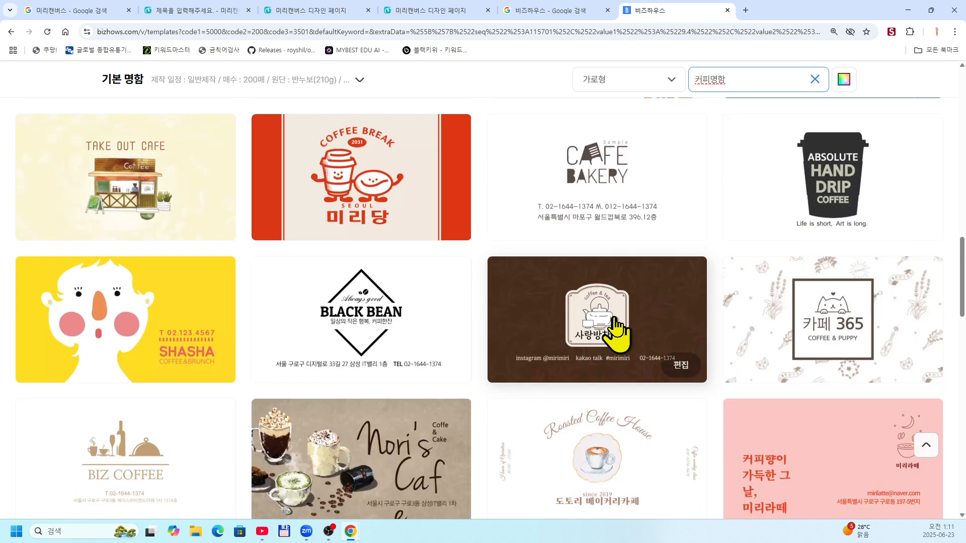
pyautogui.scroll(3, 616, 330)
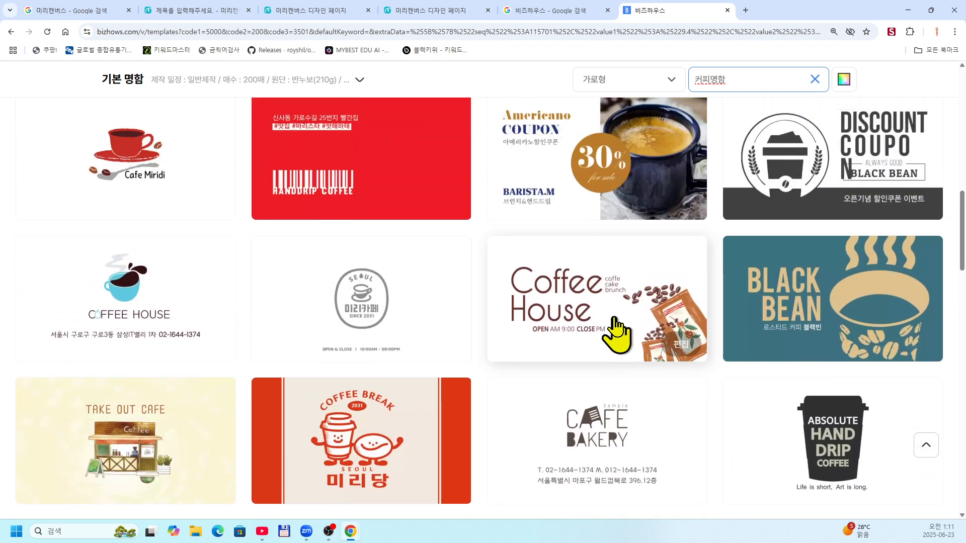
pyautogui.scroll(5, 617, 330)
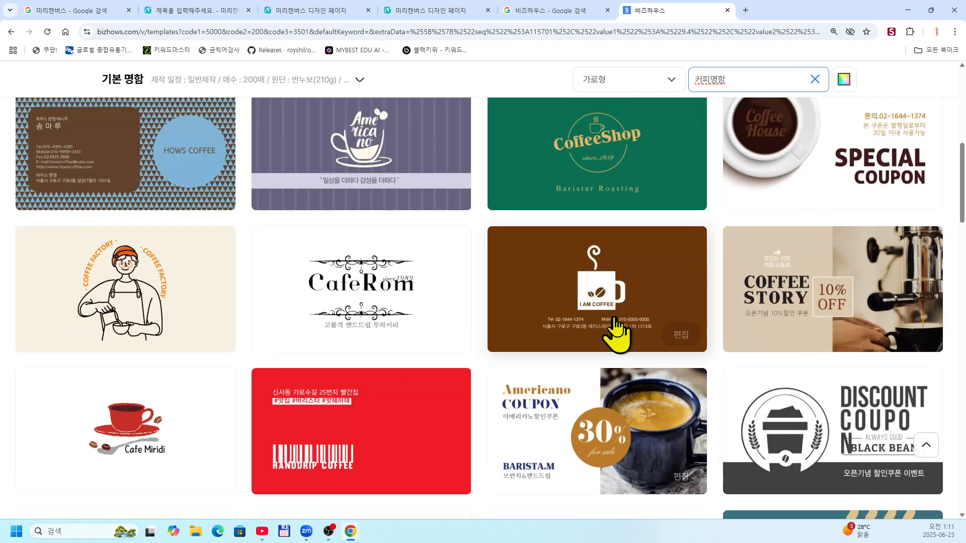
pyautogui.scroll(2, 617, 330)
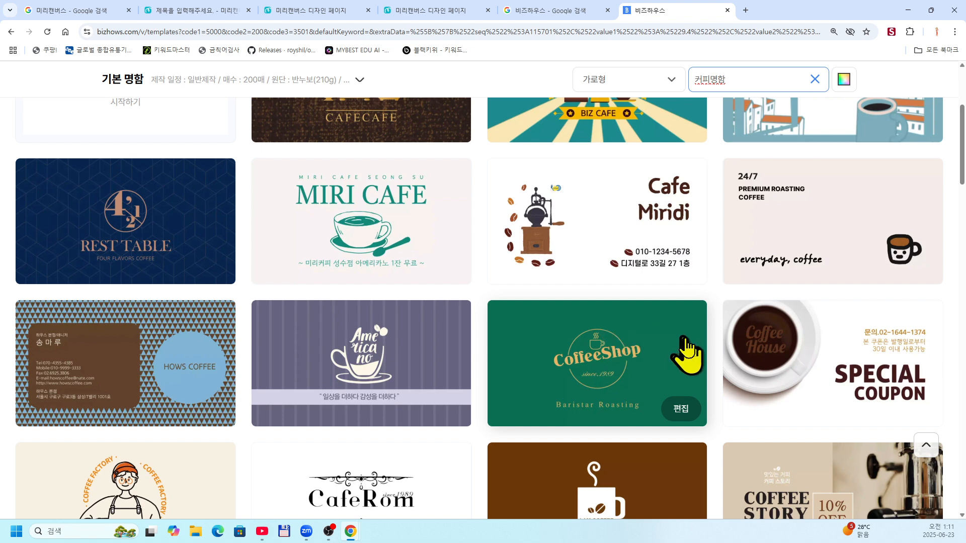
pyautogui.click(811, 353)
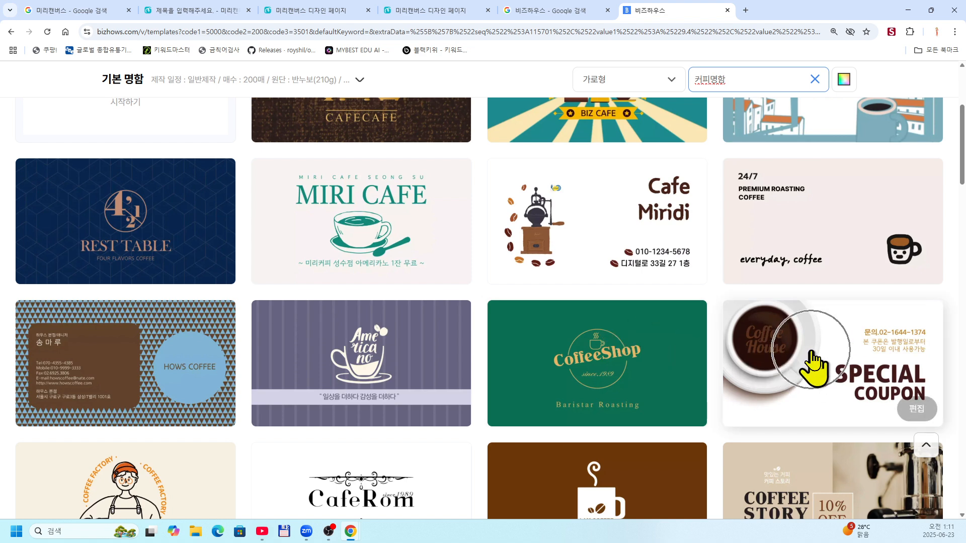
pyautogui.click(828, 349)
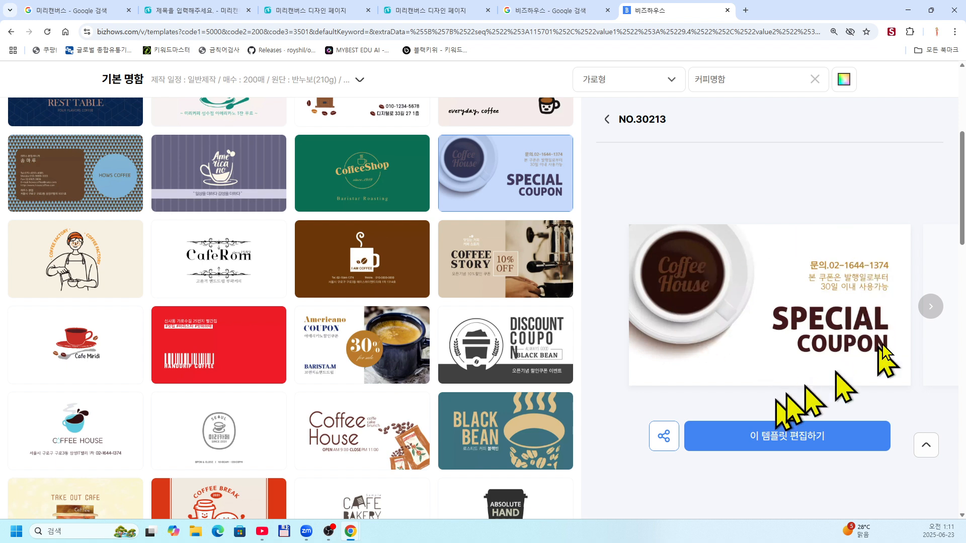
pyautogui.click(931, 307)
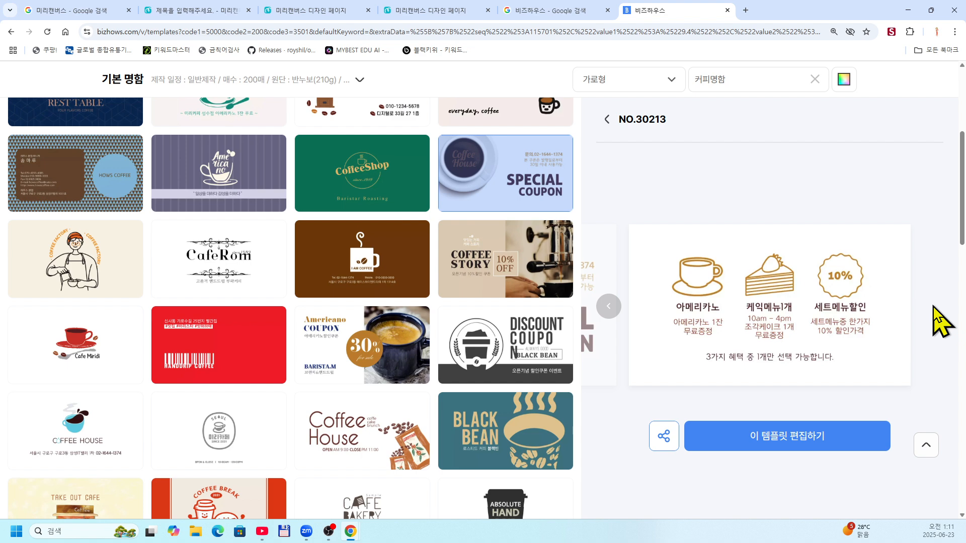
pyautogui.click(616, 307)
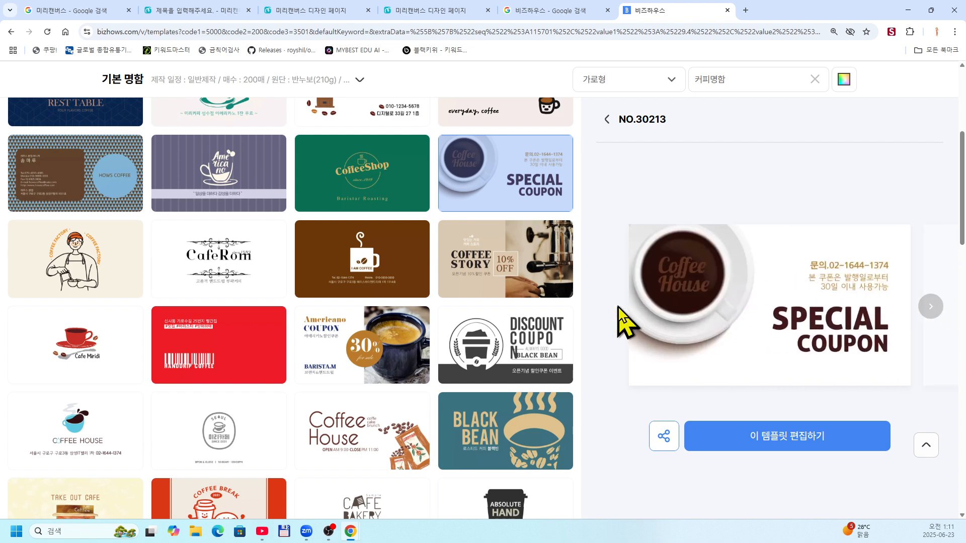
pyautogui.click(608, 120)
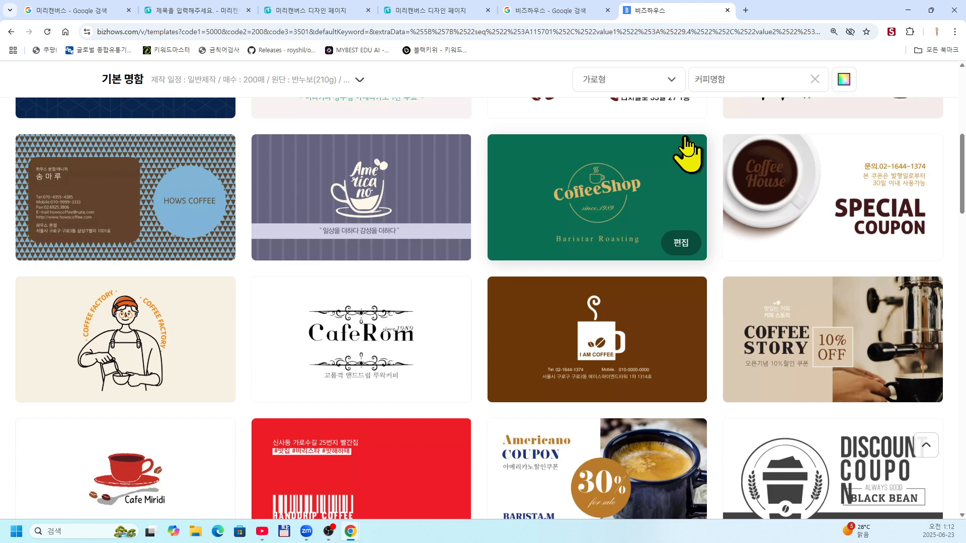
# Preview the front and back of the teal BLACK BEAN coffee cup template and return to the gallery
pyautogui.scroll(-2, 845, 297)
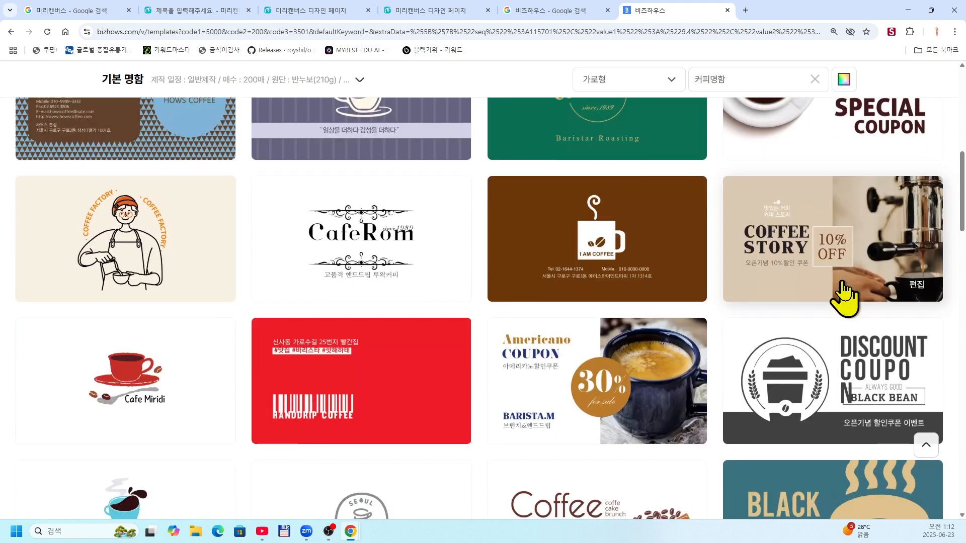
pyautogui.scroll(-3, 845, 297)
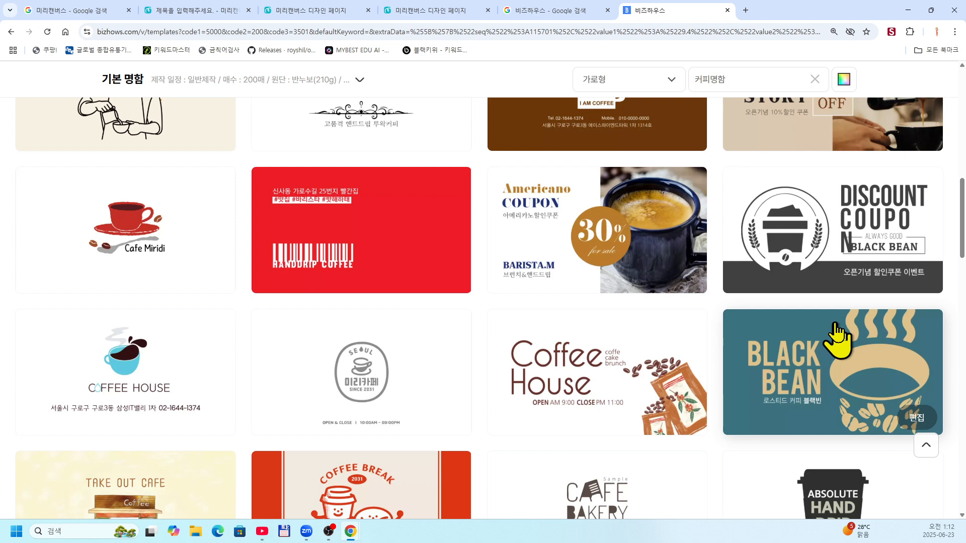
pyautogui.click(834, 326)
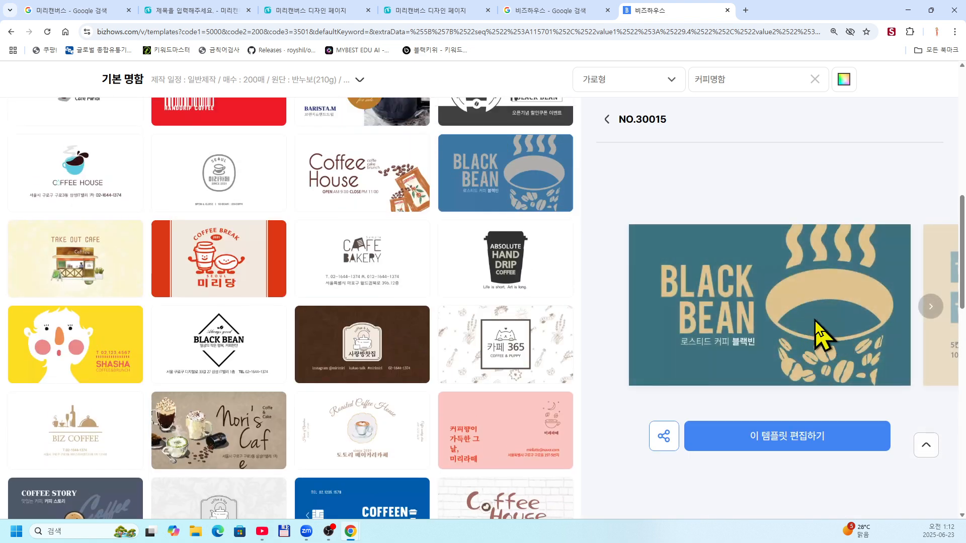
pyautogui.click(930, 310)
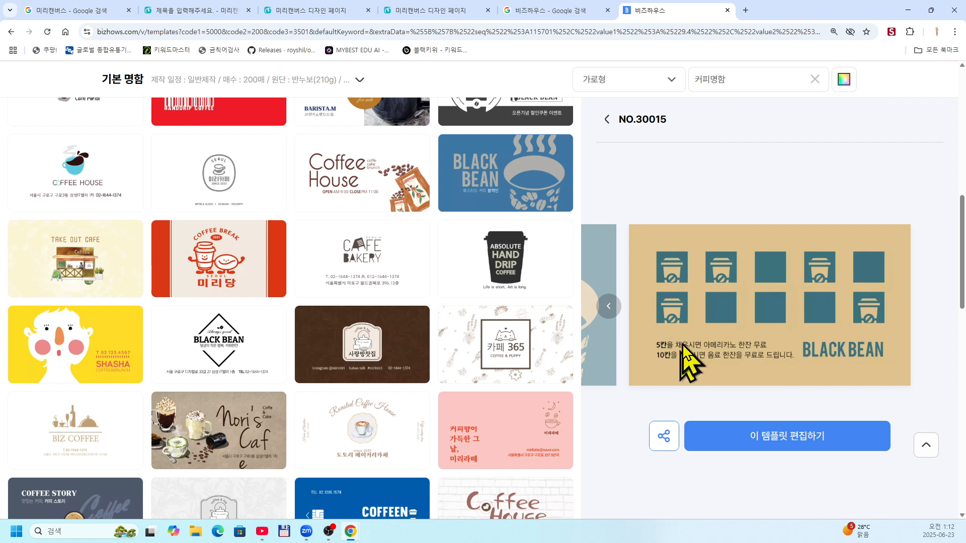
pyautogui.click(609, 307)
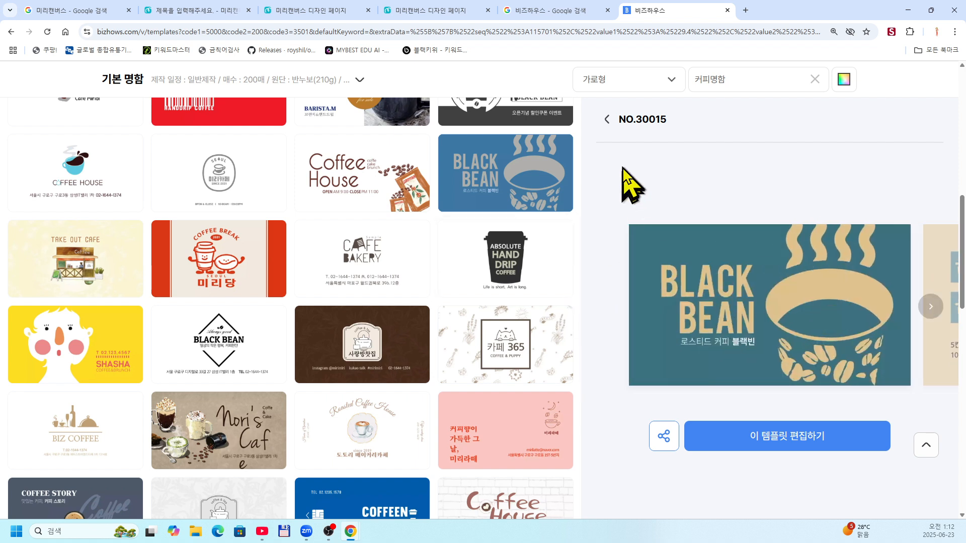
pyautogui.click(608, 124)
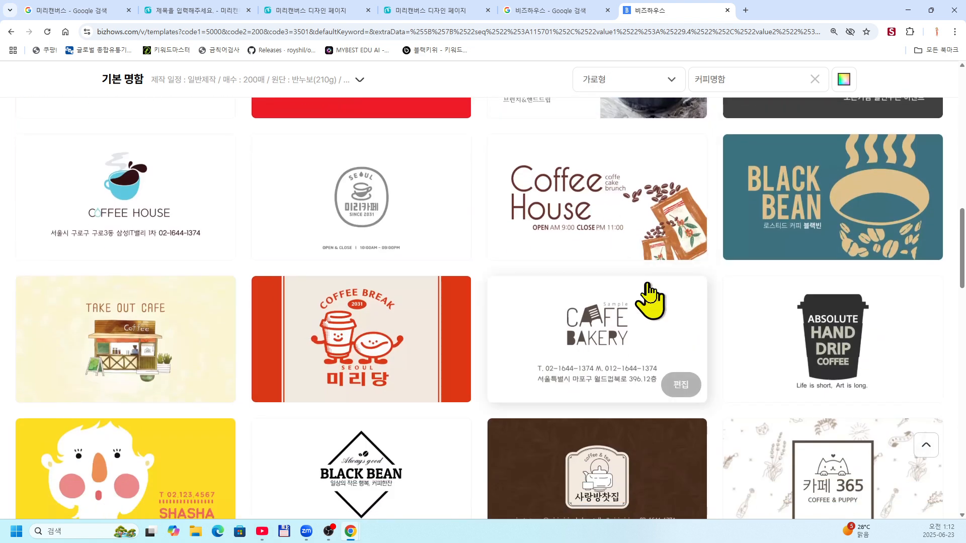
# Open the Americano COUPON 30% template from the gallery and view its back side
pyautogui.scroll(4, 648, 295)
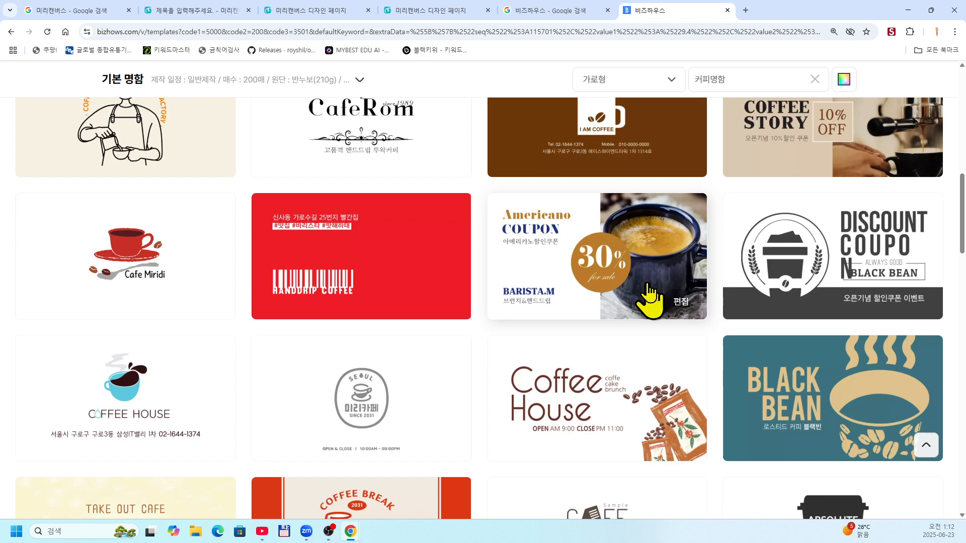
pyautogui.scroll(2, 649, 294)
pyautogui.scroll(1, 649, 294)
pyautogui.scroll(-2, 649, 295)
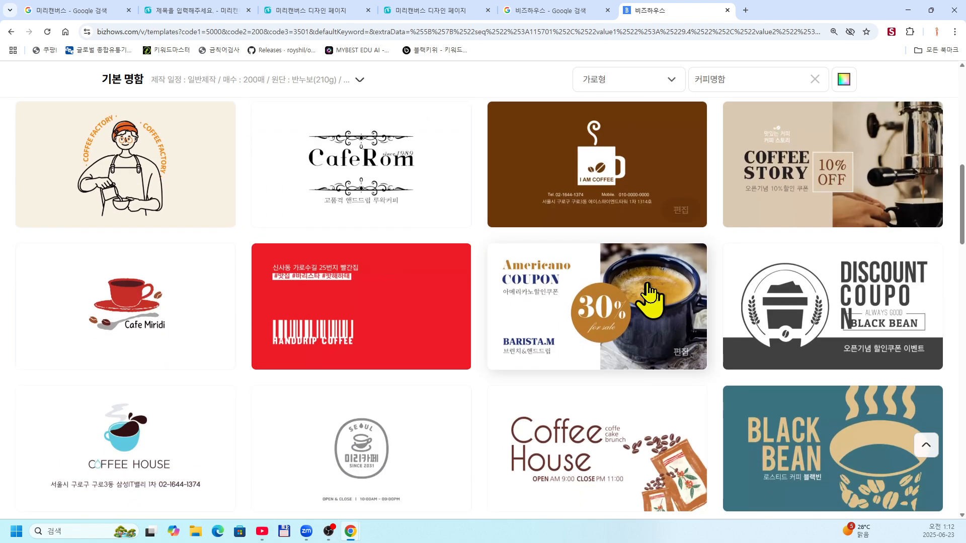
pyautogui.click(611, 282)
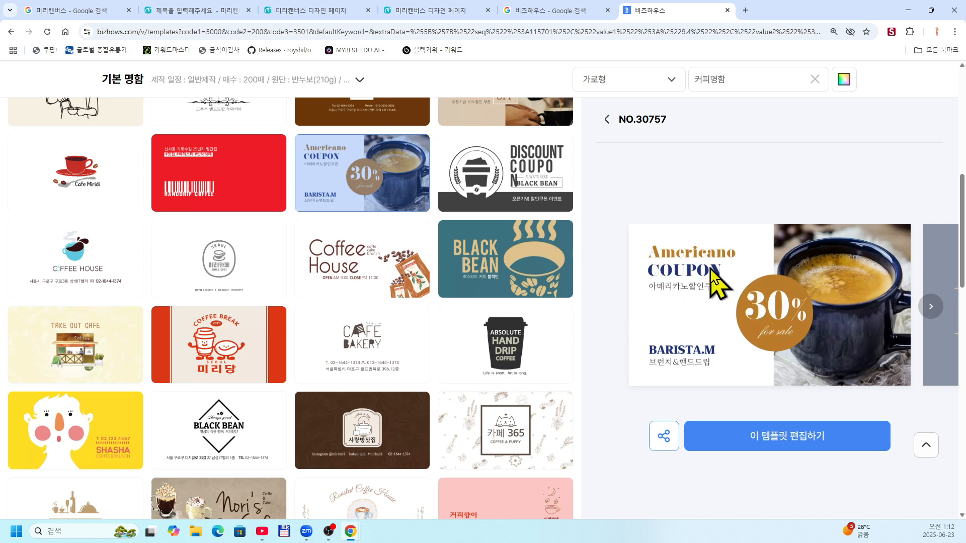
pyautogui.click(931, 306)
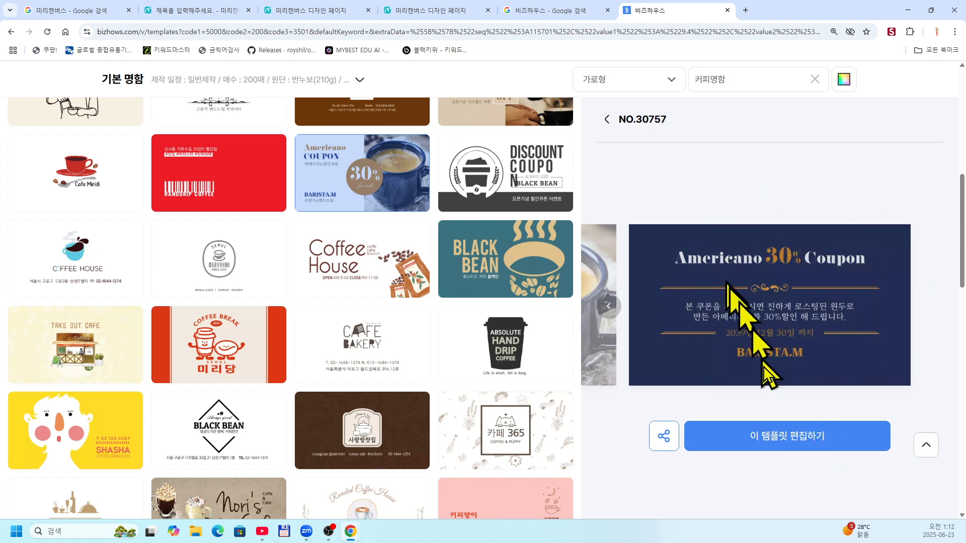
# Sign in with the Kakao account, open the Americano COUPON template for editing, and dismiss the design safe-area guide
pyautogui.click(776, 435)
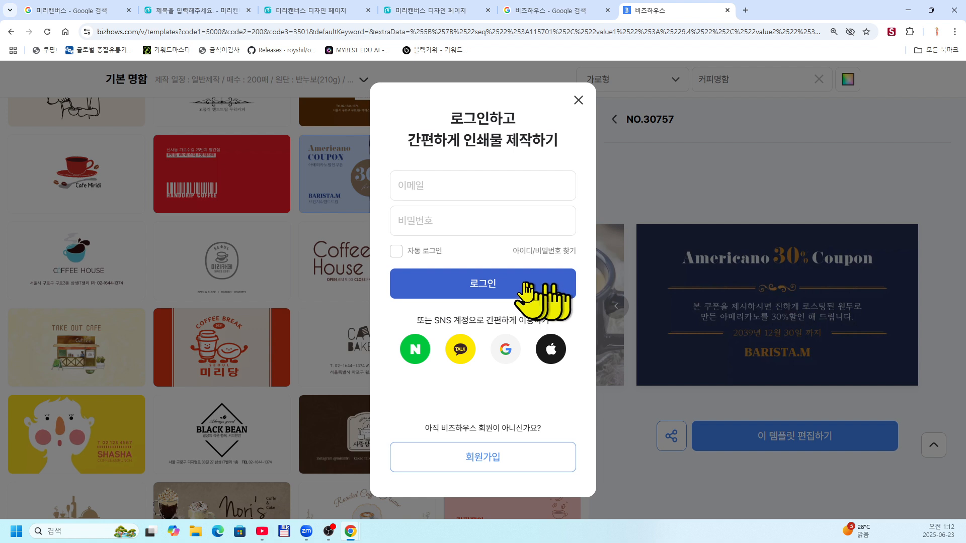
pyautogui.click(414, 352)
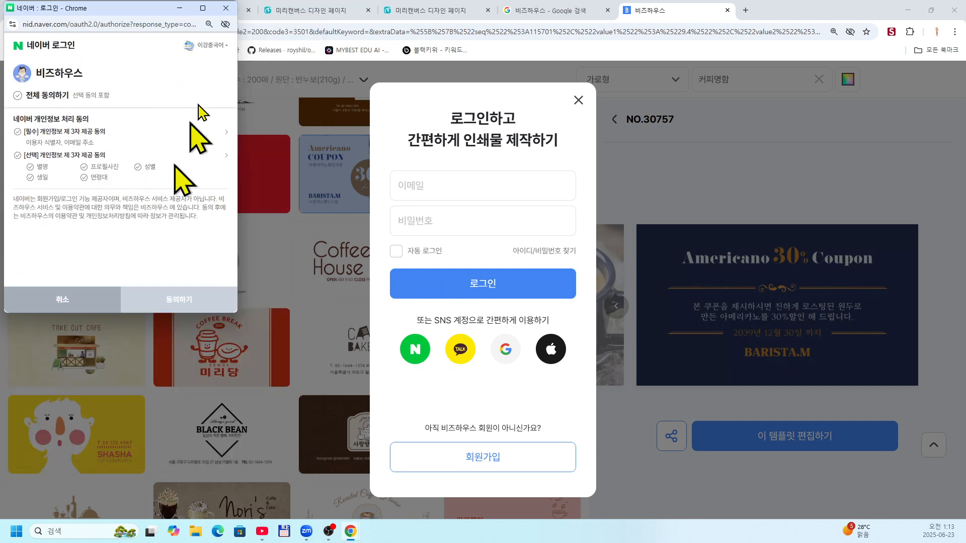
pyautogui.click(226, 8)
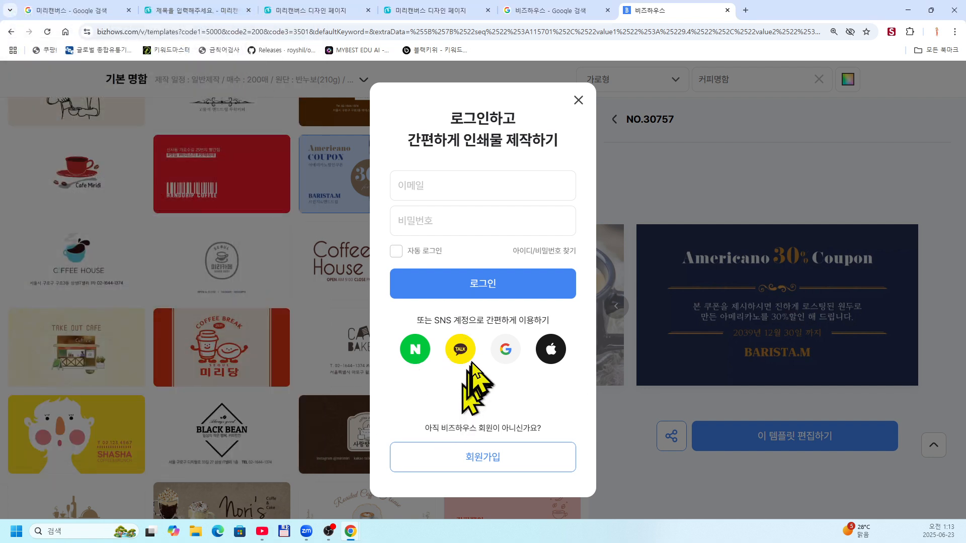
pyautogui.click(460, 349)
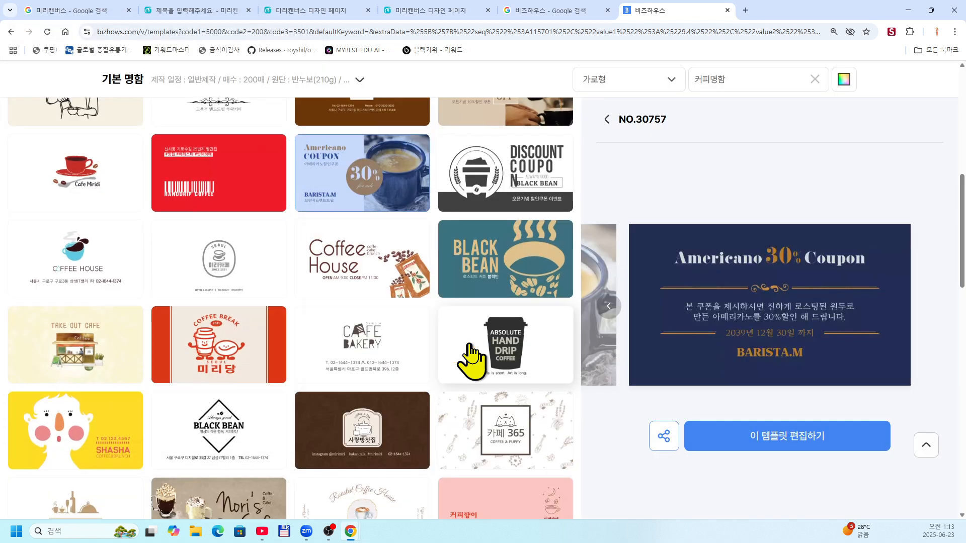
pyautogui.click(786, 438)
pyautogui.click(786, 439)
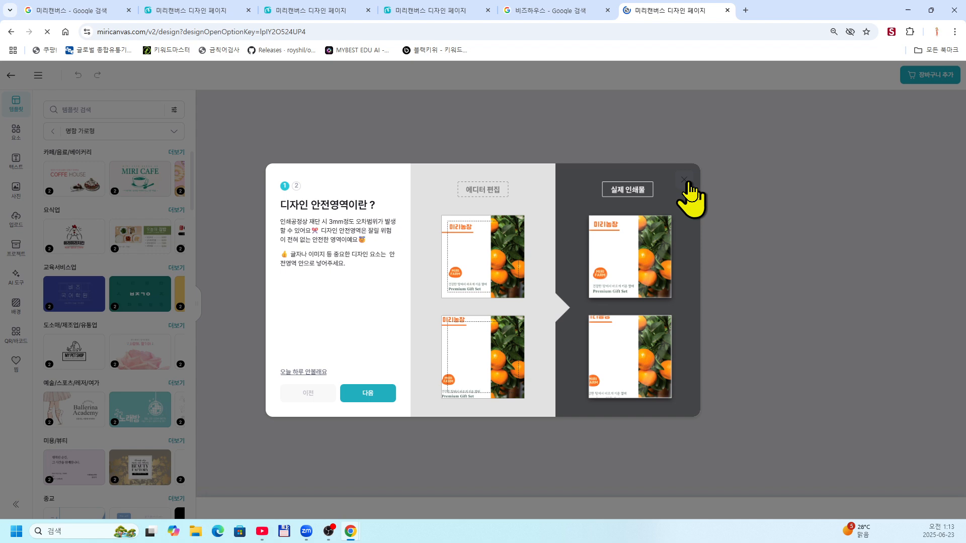
pyautogui.click(685, 183)
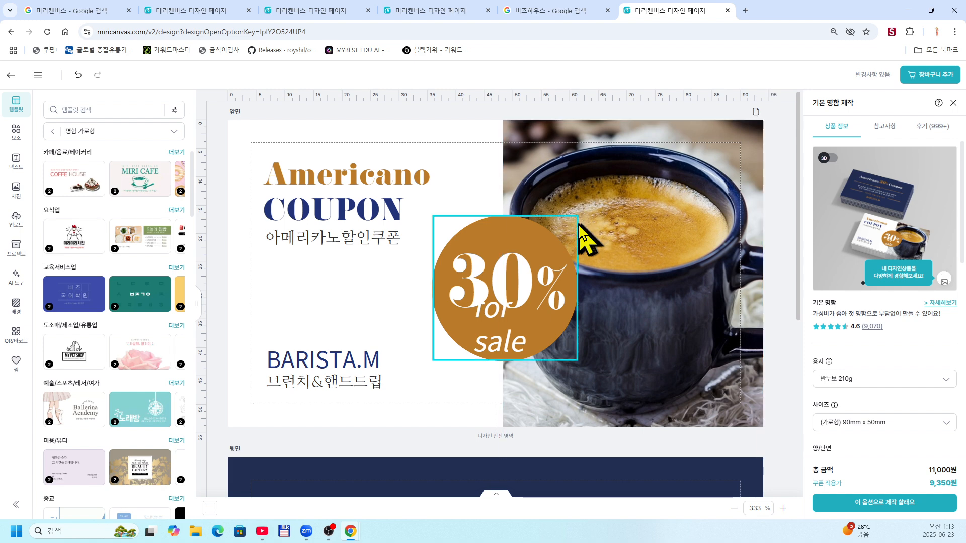
# Review both sides of the card, select the coffee cup photo on the front, and search the photo library for 커피
pyautogui.scroll(-6, 536, 302)
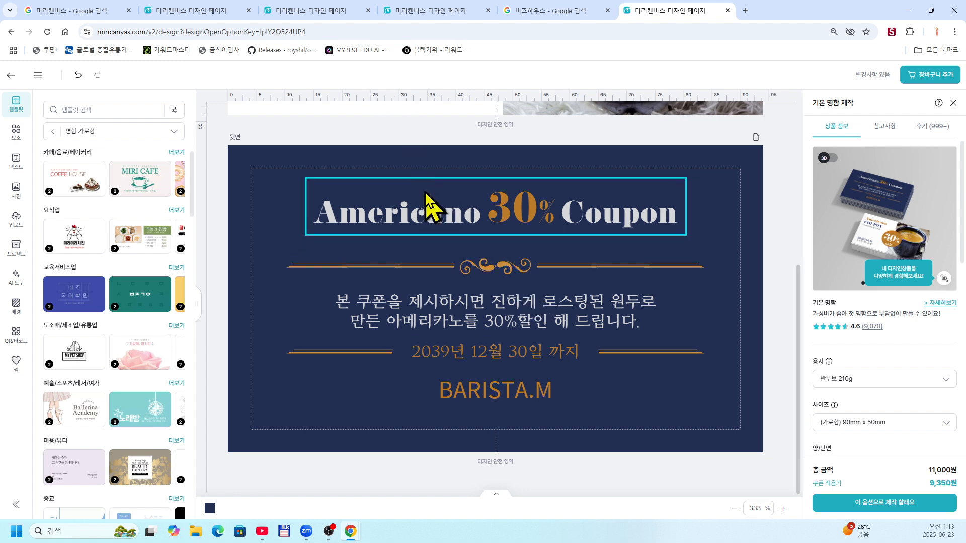
pyautogui.scroll(4, 425, 193)
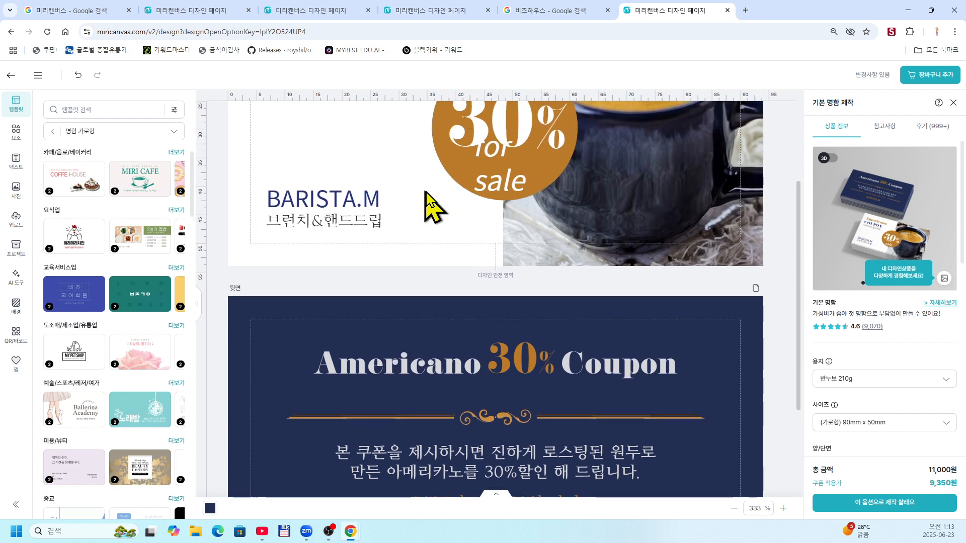
pyautogui.scroll(3, 554, 225)
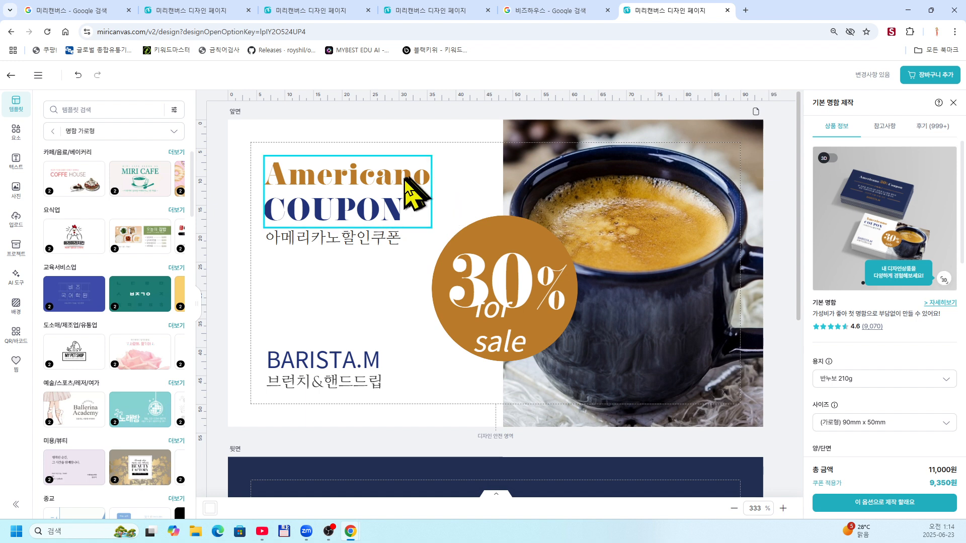
pyautogui.click(596, 240)
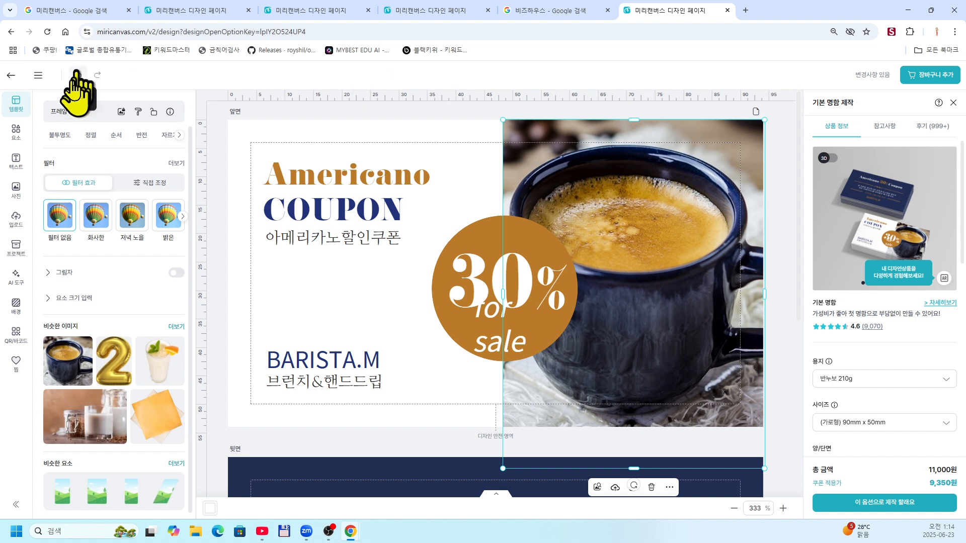
pyautogui.click(17, 188)
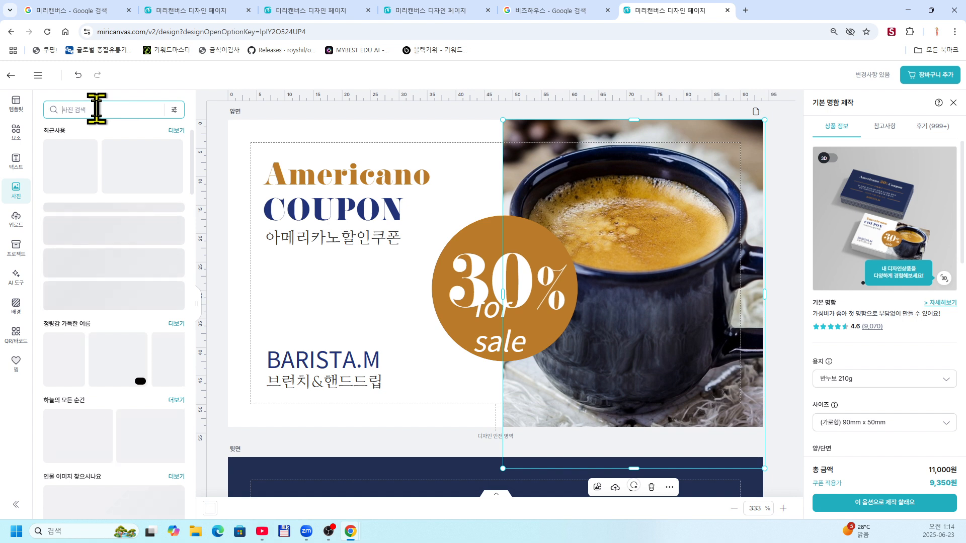
pyautogui.click(96, 107)
pyautogui.write('커')
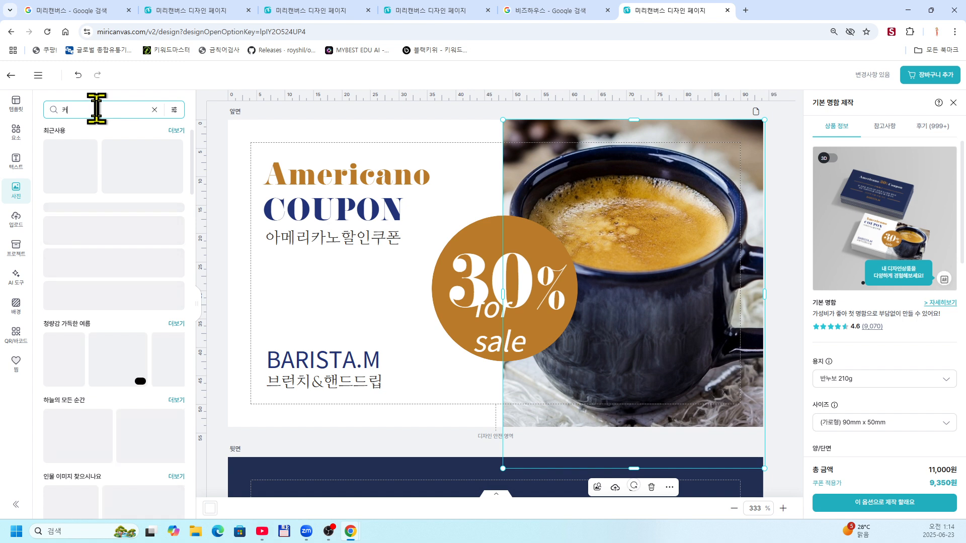
pyautogui.write('피')
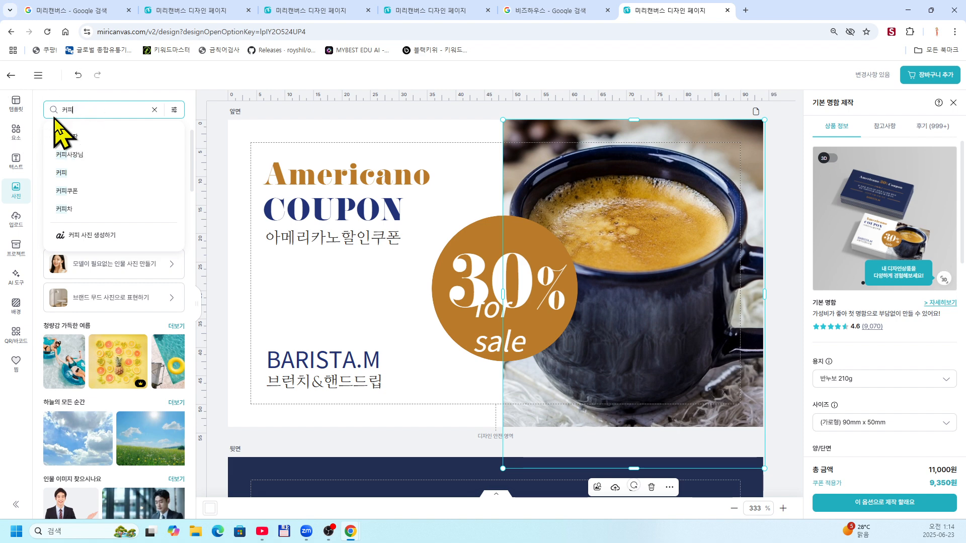
pyautogui.press('Return')
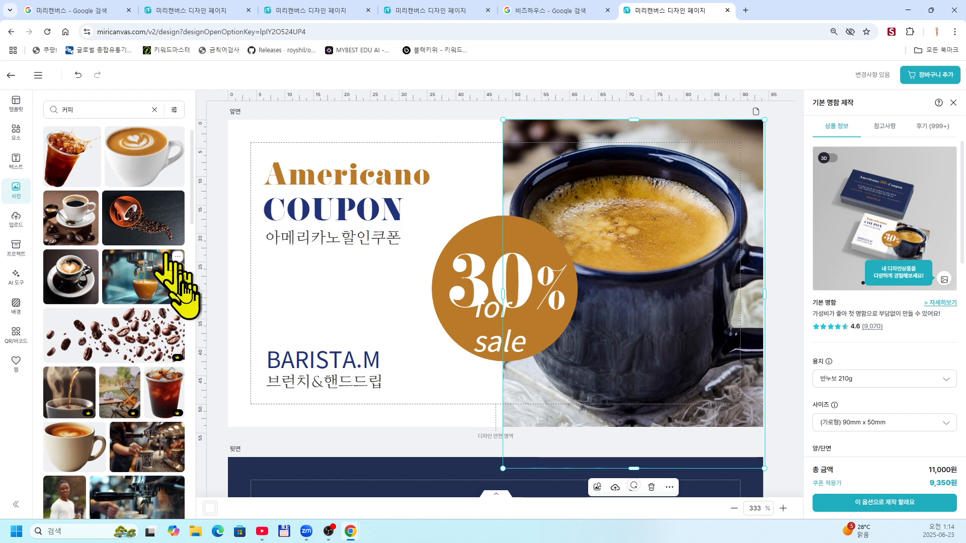
# Close the 기본 명함 제작 panel, and try moving the navy coffee cup photo off the front of the card, undoing the removal
pyautogui.scroll(-3, 130, 339)
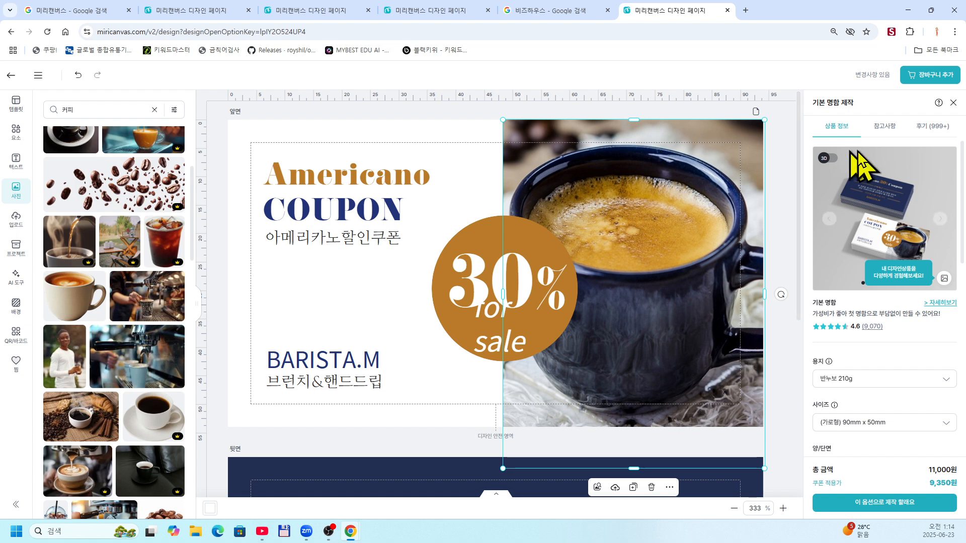
pyautogui.click(953, 103)
pyautogui.moveTo(745, 172)
pyautogui.mouseDown()
pyautogui.moveTo(737, 166)
pyautogui.moveTo(793, 187)
pyautogui.moveTo(757, 160)
pyautogui.mouseUp()
pyautogui.moveTo(728, 224); pyautogui.dragTo(786, 225)
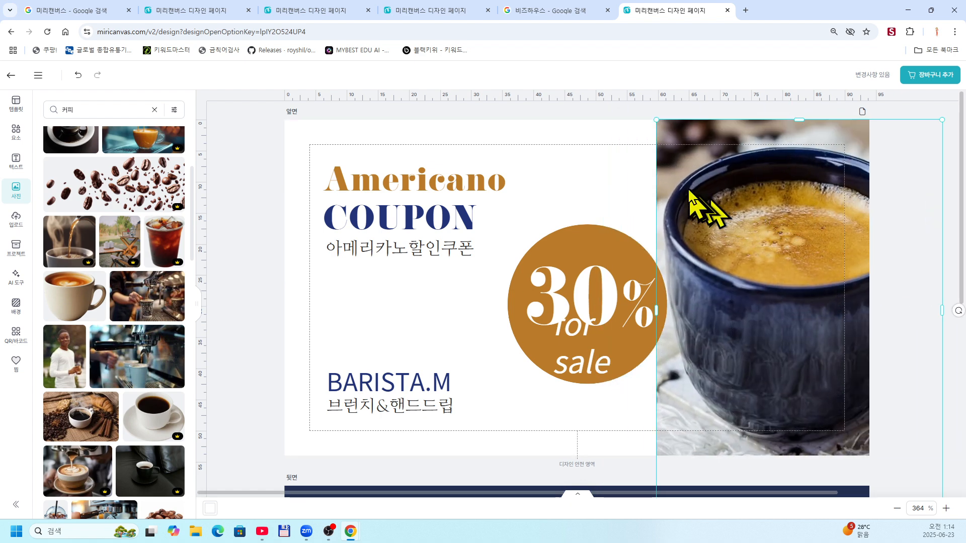
pyautogui.moveTo(672, 174); pyautogui.dragTo(919, 209)
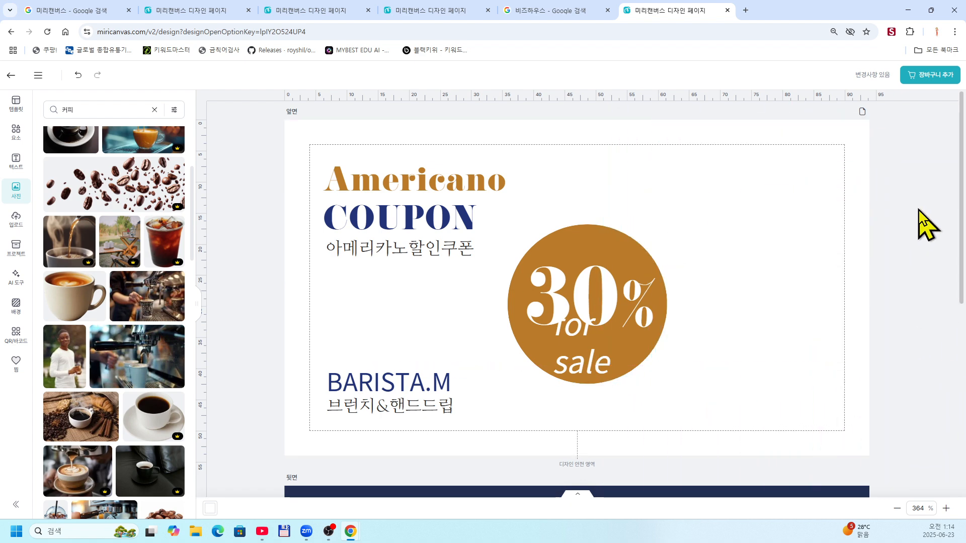
pyautogui.click(78, 75)
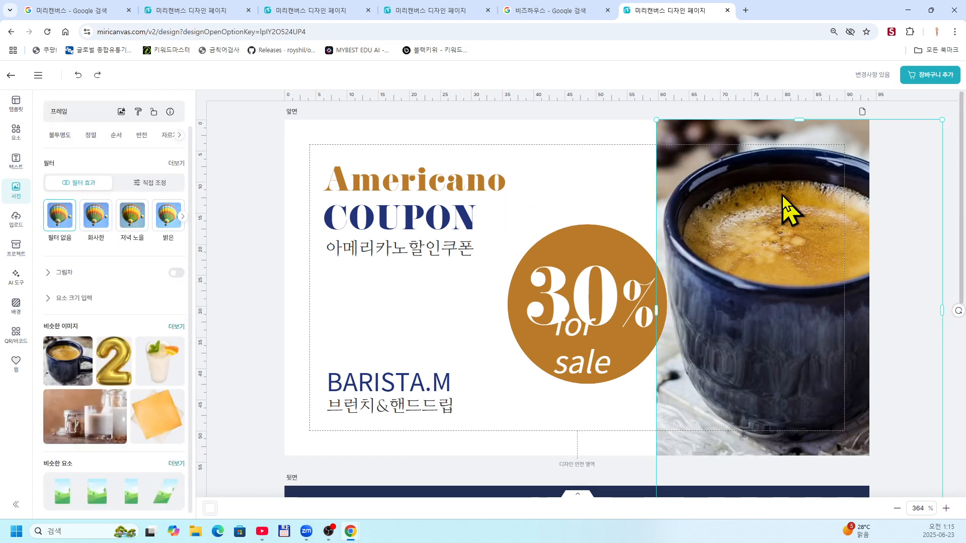
# Remove the navy coffee cup photo from the front of the card by moving it completely off the page
pyautogui.moveTo(762, 225); pyautogui.dragTo(690, 233)
pyautogui.scroll(-3, 738, 241)
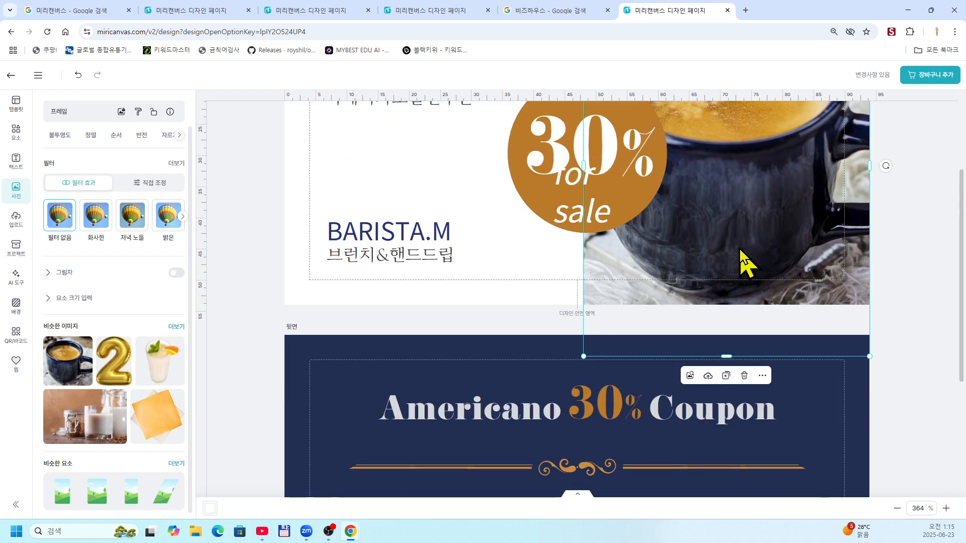
pyautogui.scroll(3, 738, 248)
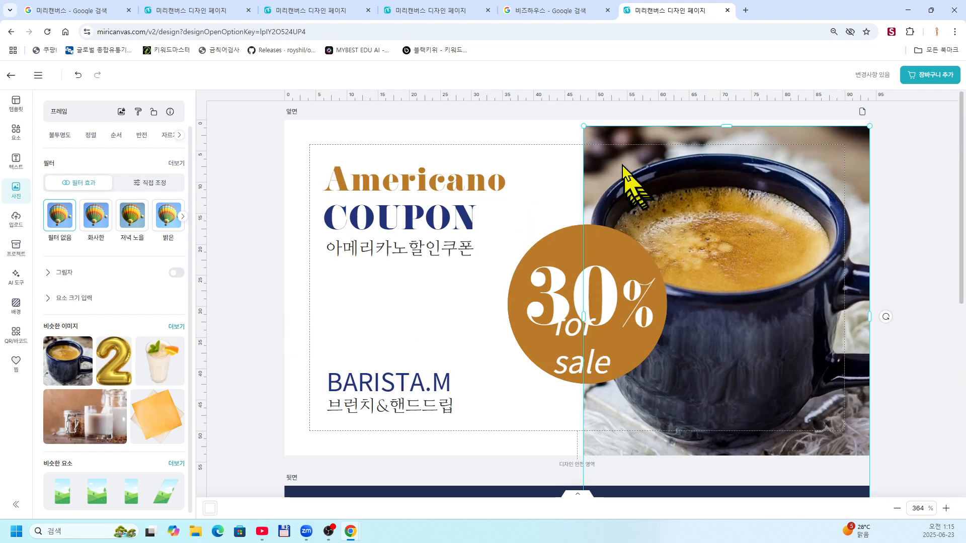
pyautogui.moveTo(623, 172); pyautogui.dragTo(934, 193)
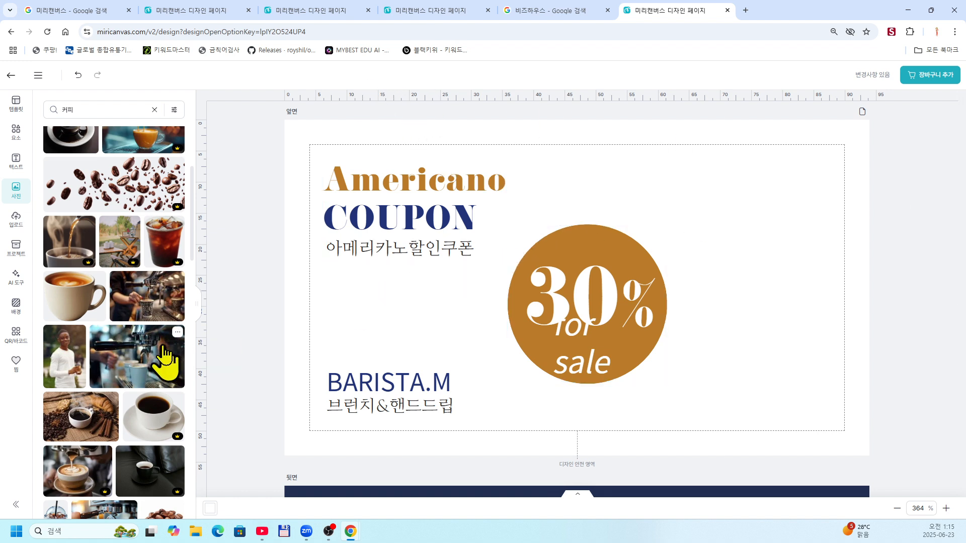
# Add the white latte cup photo from the 커피 results to the front and enlarge it to cover most of the card
pyautogui.scroll(2, 146, 355)
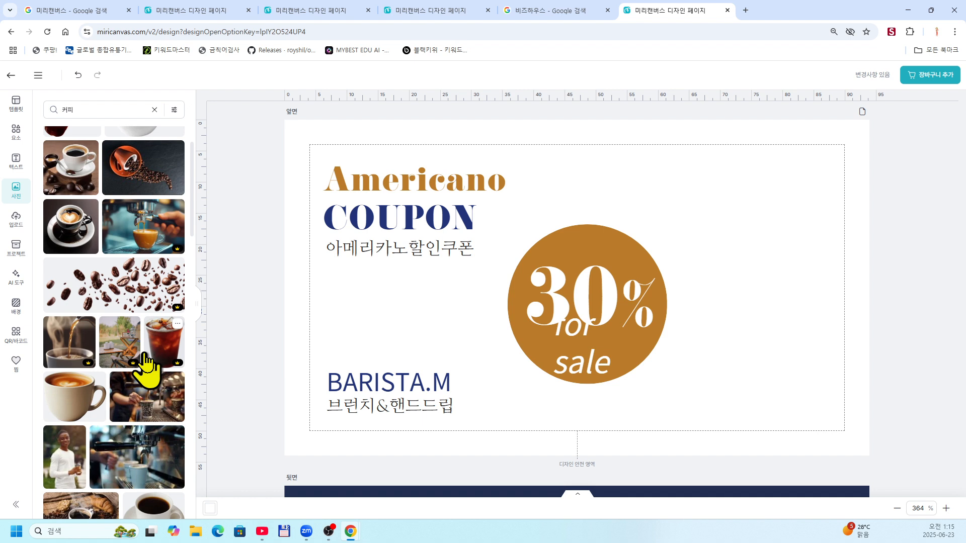
pyautogui.scroll(1, 145, 359)
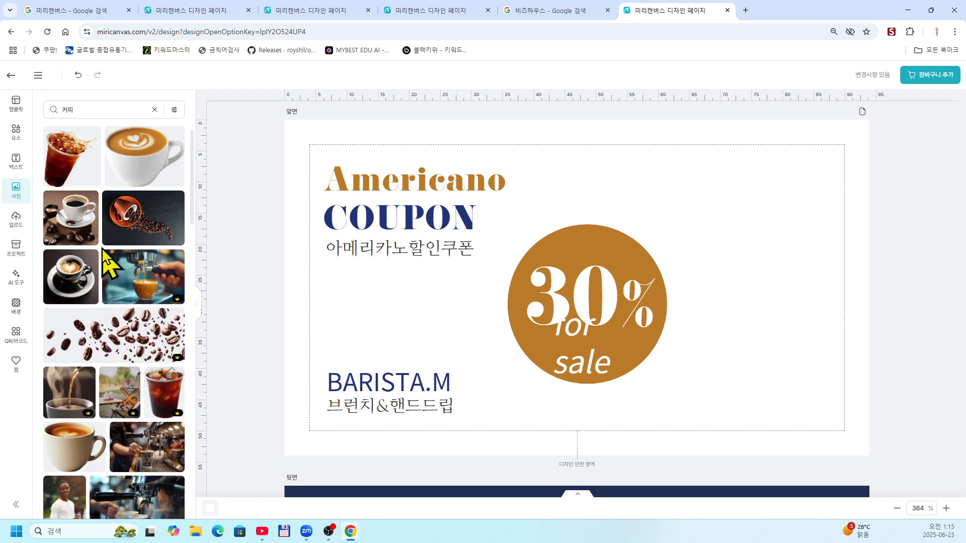
pyautogui.click(123, 175)
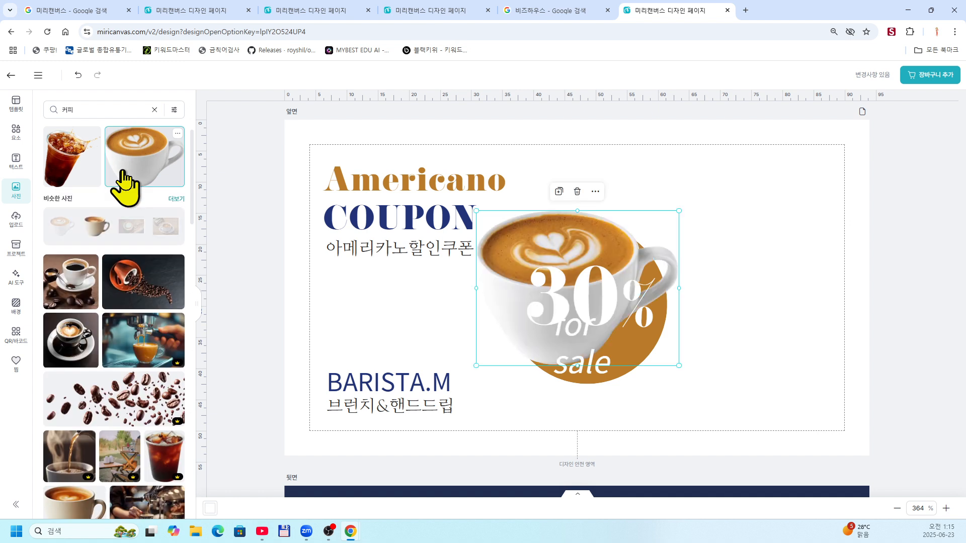
pyautogui.moveTo(540, 233); pyautogui.dragTo(712, 289)
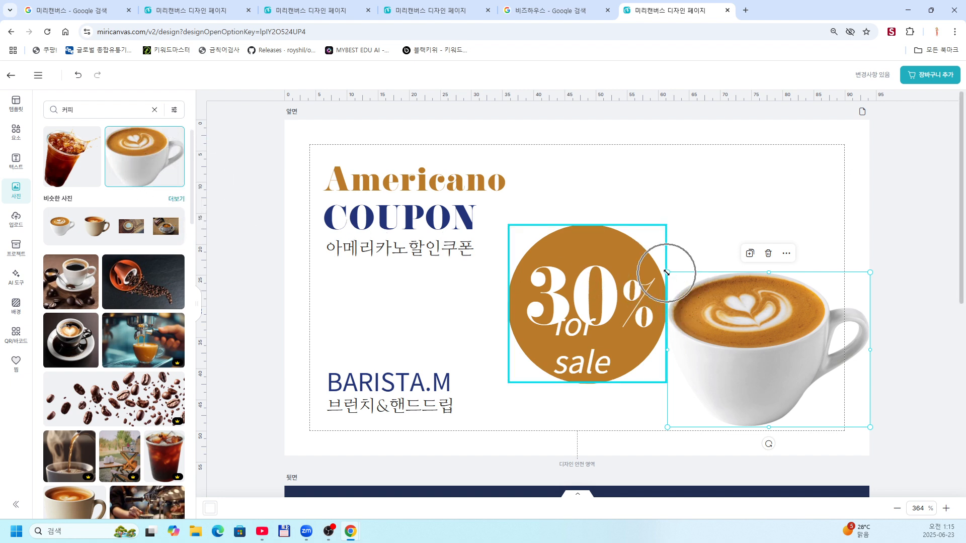
pyautogui.moveTo(666, 272); pyautogui.dragTo(467, 173)
pyautogui.moveTo(495, 141); pyautogui.dragTo(385, 91)
pyautogui.click(549, 274)
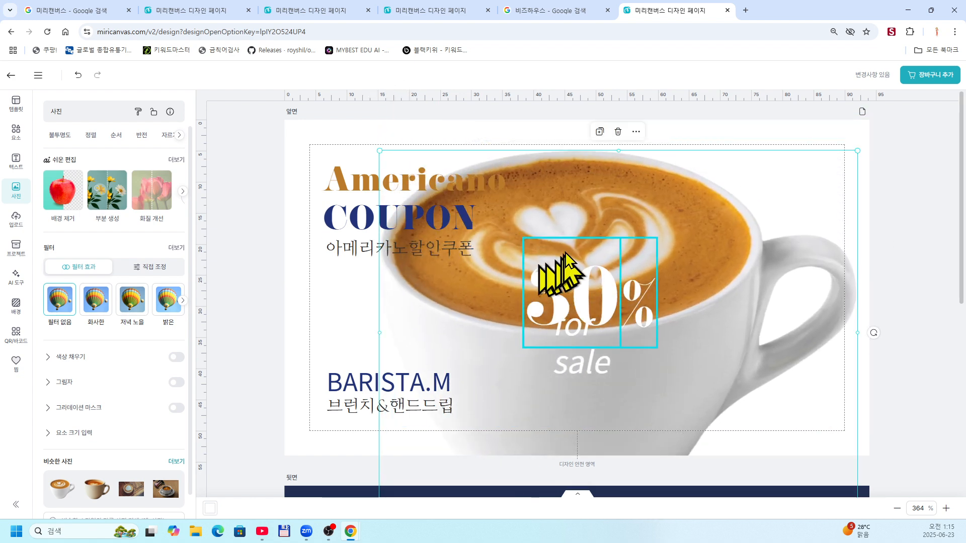
# Try shifting the 30% text toward the cup's handle, and undo that move
pyautogui.moveTo(627, 248); pyautogui.dragTo(681, 227)
pyautogui.click(723, 207)
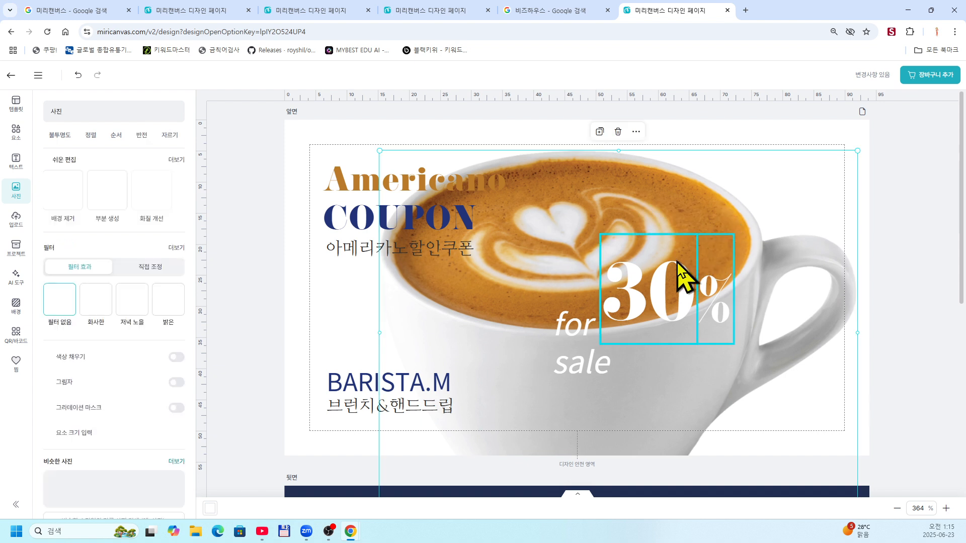
pyautogui.click(677, 259)
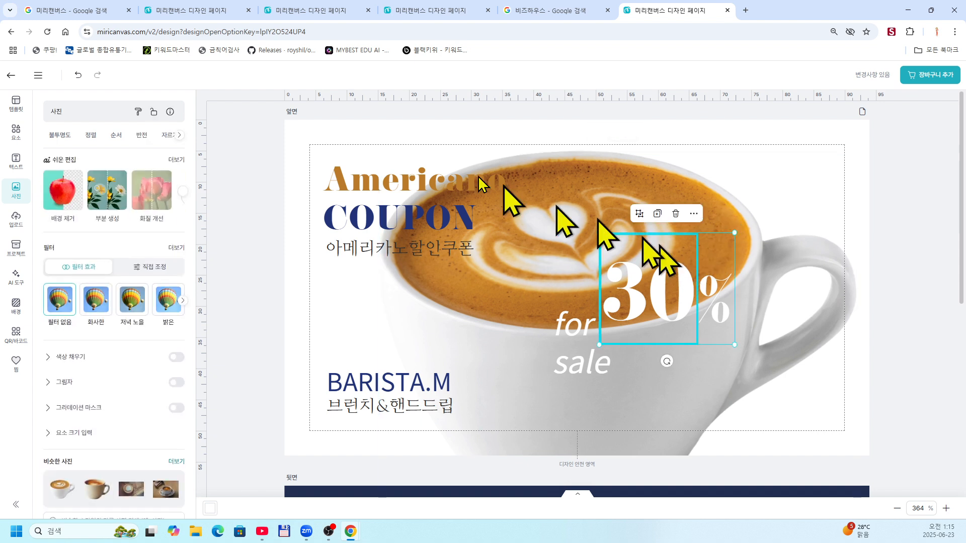
pyautogui.click(78, 75)
# Move the white latte cup photo down toward the card's lower-right corner, and delete it from the card
pyautogui.click(693, 201)
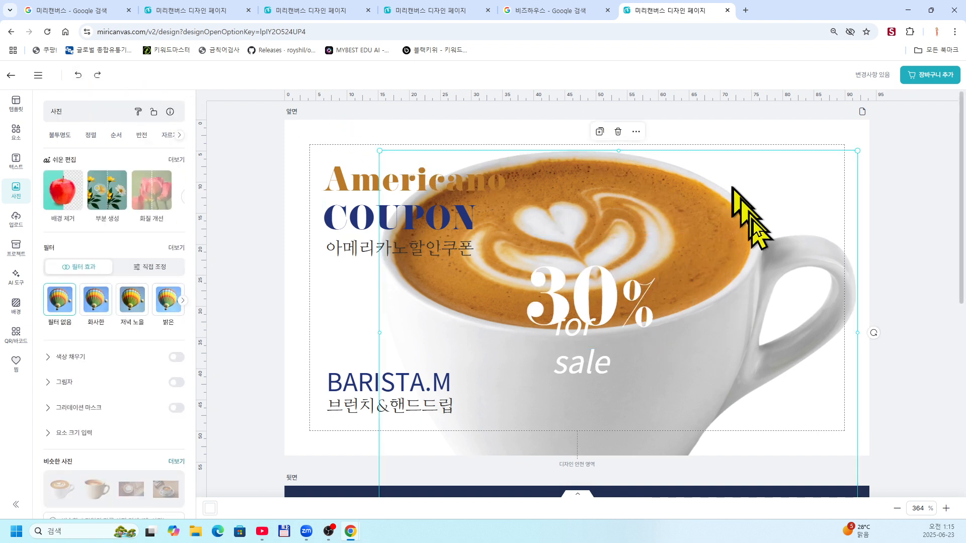
pyautogui.moveTo(740, 201); pyautogui.dragTo(744, 224)
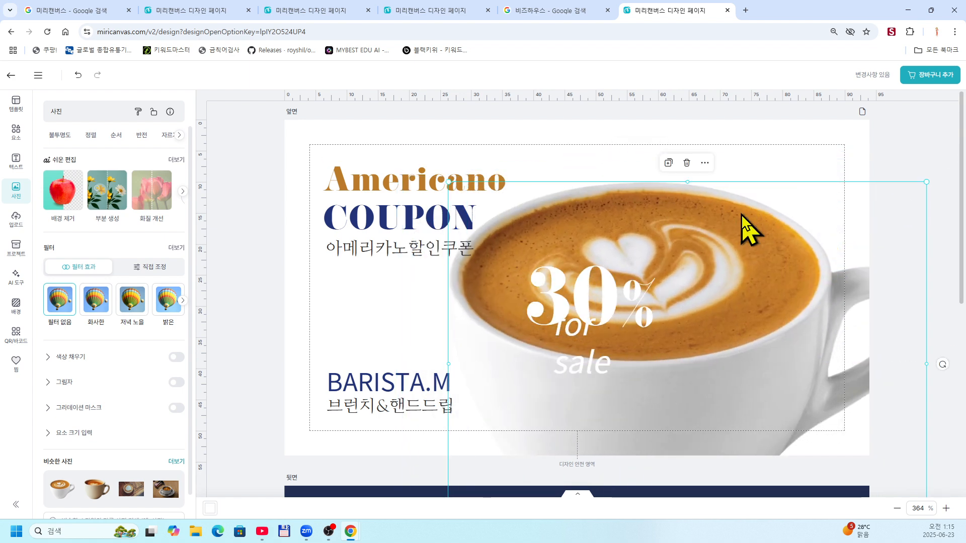
pyautogui.click(687, 163)
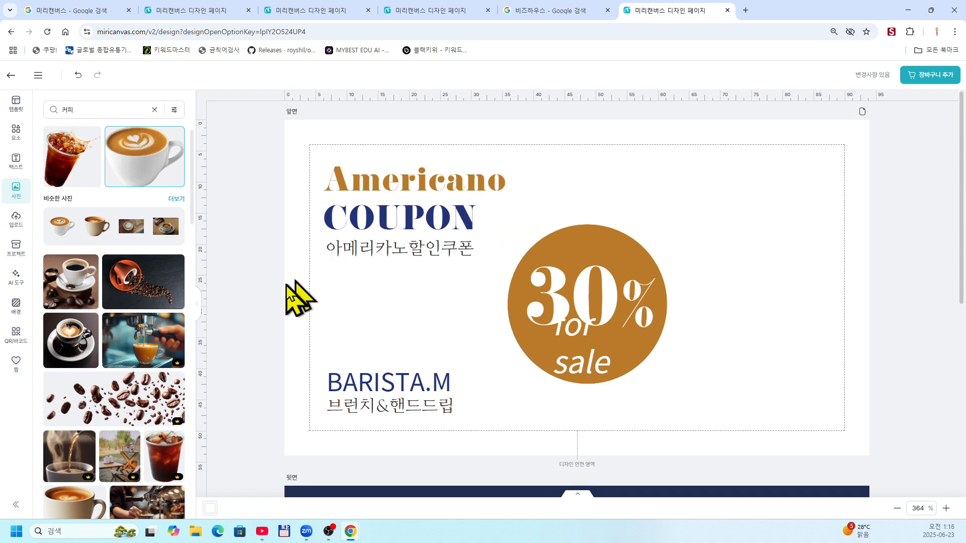
# Add the espresso machine photo with the paper cup to the front and enlarge it to fill the safe area's height
pyautogui.scroll(-4, 127, 398)
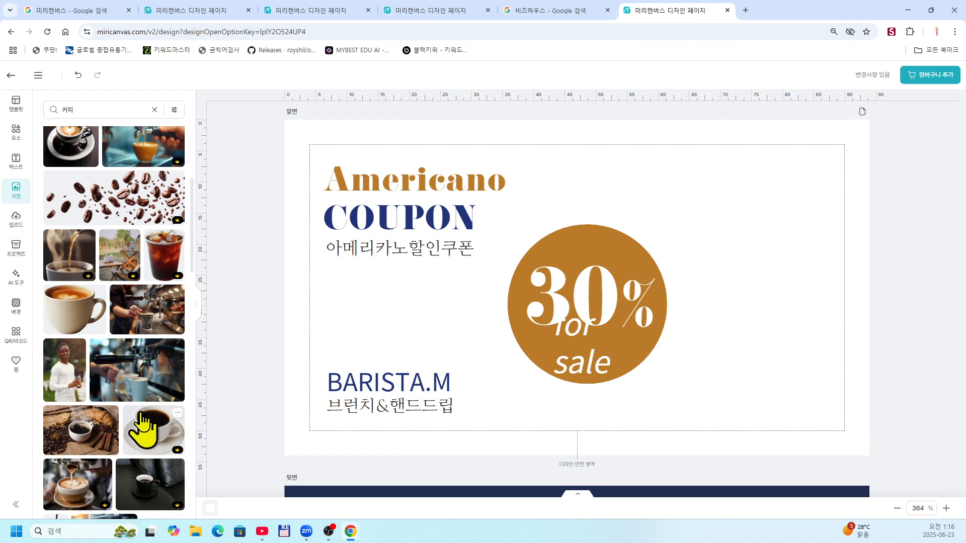
pyautogui.click(144, 375)
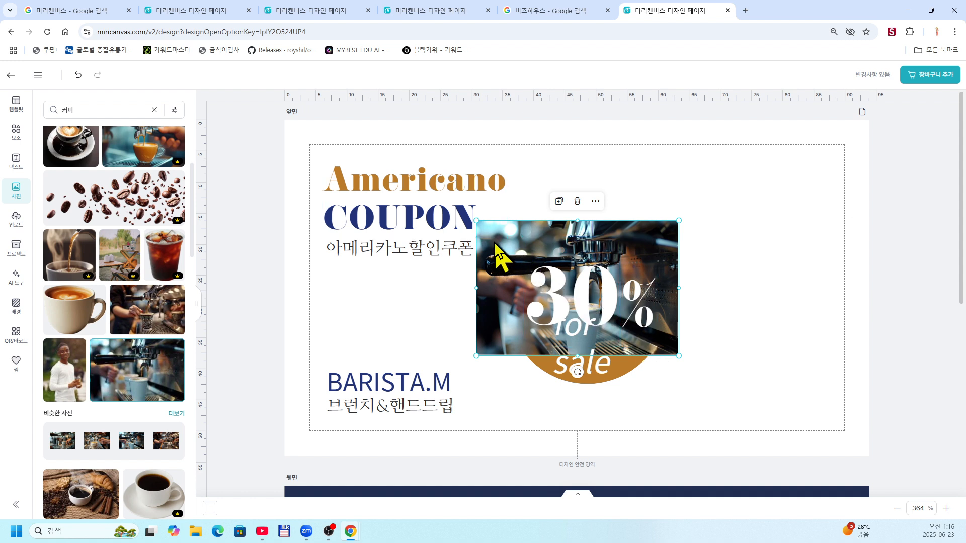
pyautogui.click(497, 239)
pyautogui.moveTo(497, 243); pyautogui.dragTo(699, 292)
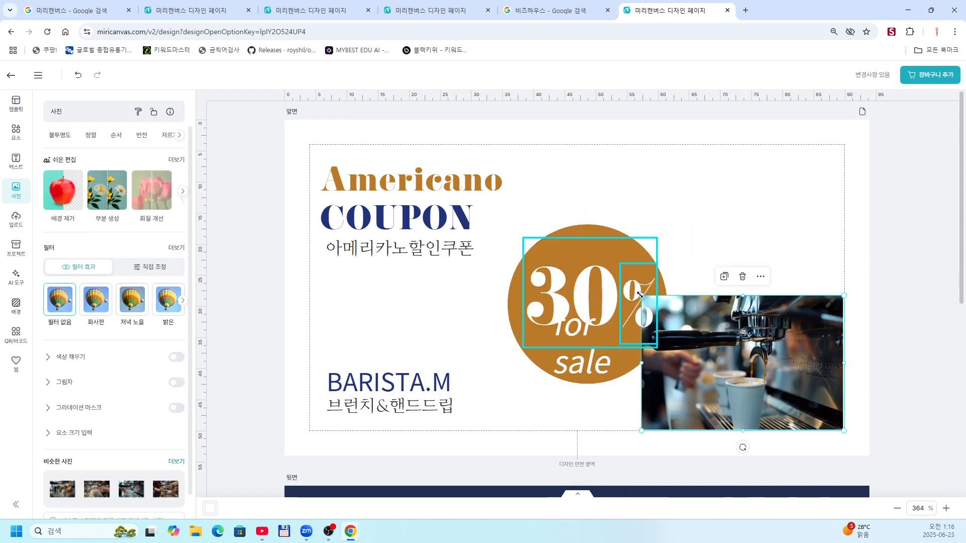
pyautogui.moveTo(640, 295); pyautogui.dragTo(401, 230)
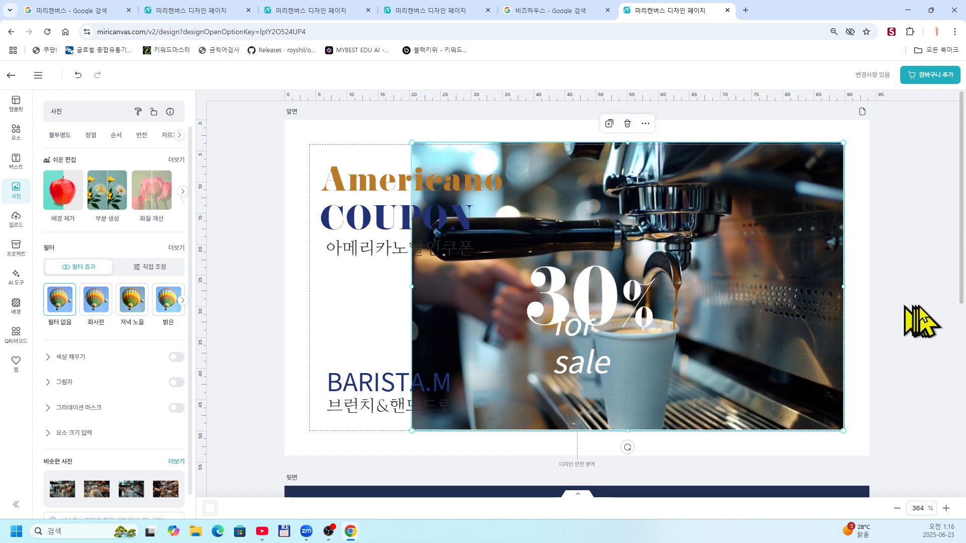
# Crop the espresso machine photo narrower from its left edge, and delete it from the card
pyautogui.click(920, 323)
pyautogui.click(635, 327)
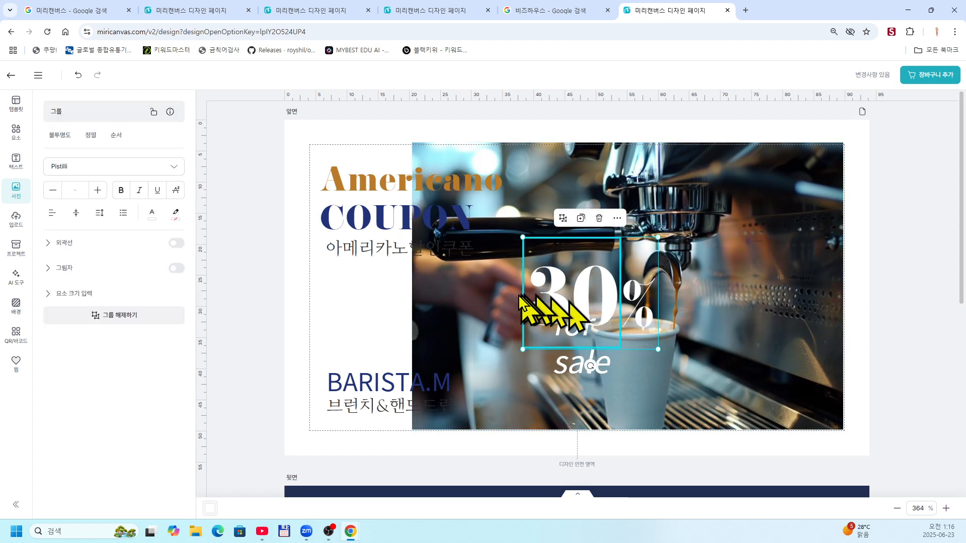
pyautogui.click(454, 317)
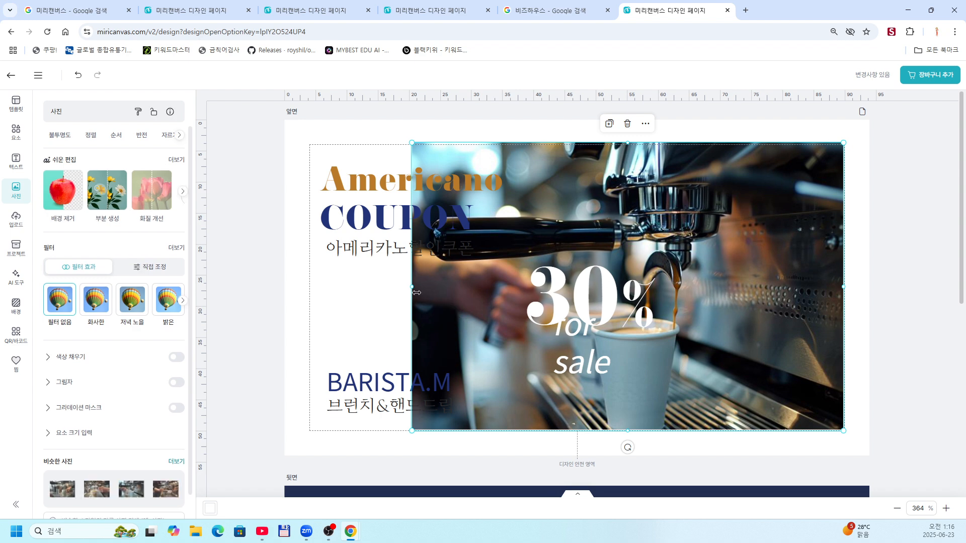
pyautogui.moveTo(412, 286); pyautogui.dragTo(480, 311)
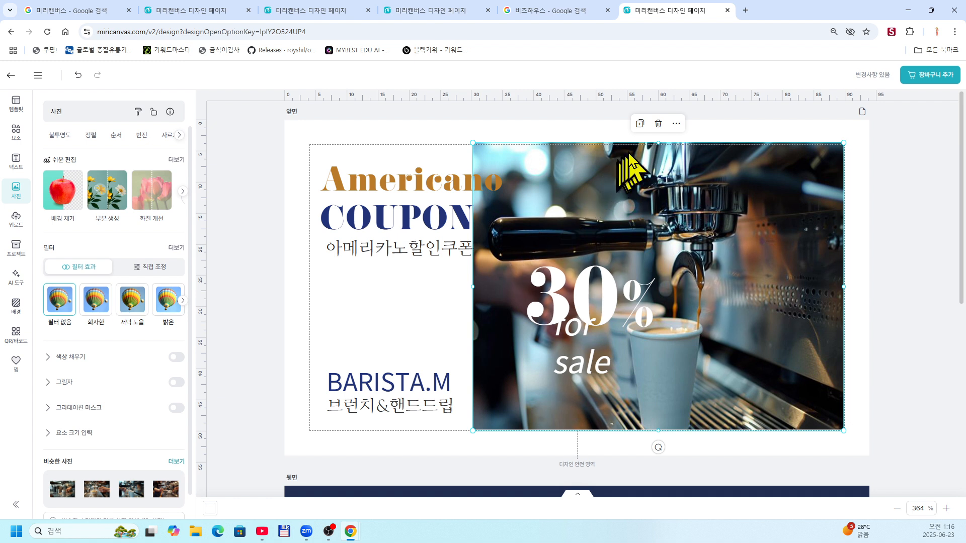
pyautogui.click(659, 124)
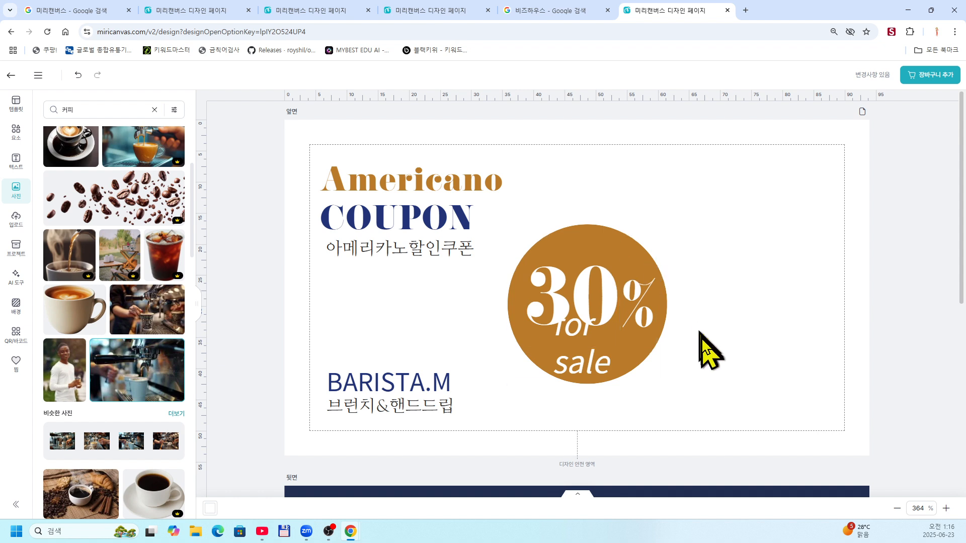
# Separate the overlapping badge texts by moving "for sale" slightly down and the 30% text slightly up
pyautogui.click(590, 333)
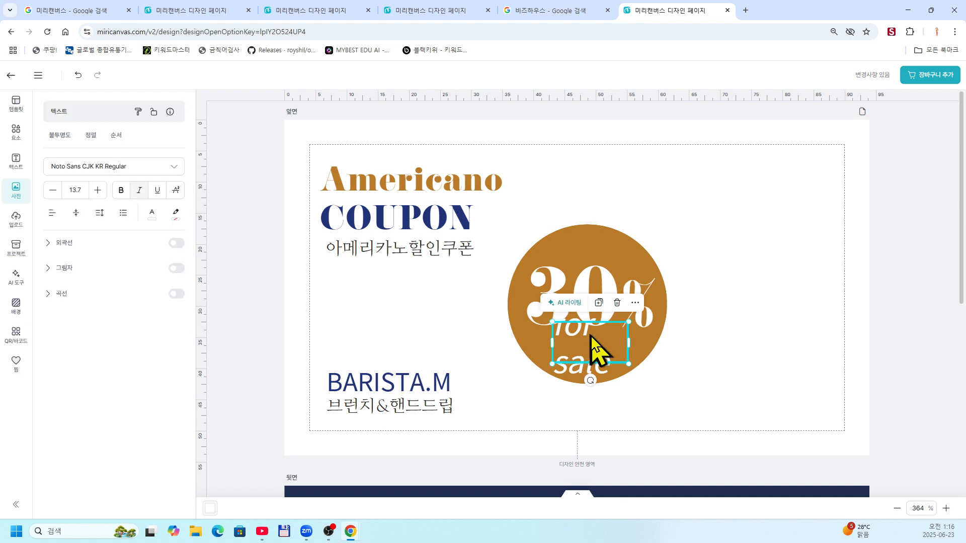
pyautogui.moveTo(590, 335); pyautogui.dragTo(597, 341)
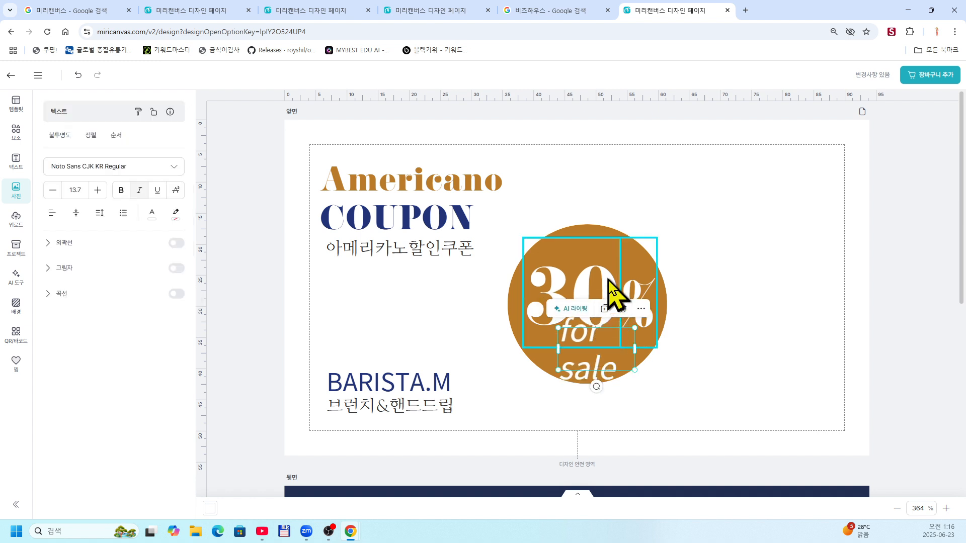
pyautogui.moveTo(608, 278); pyautogui.dragTo(611, 270)
pyautogui.click(724, 347)
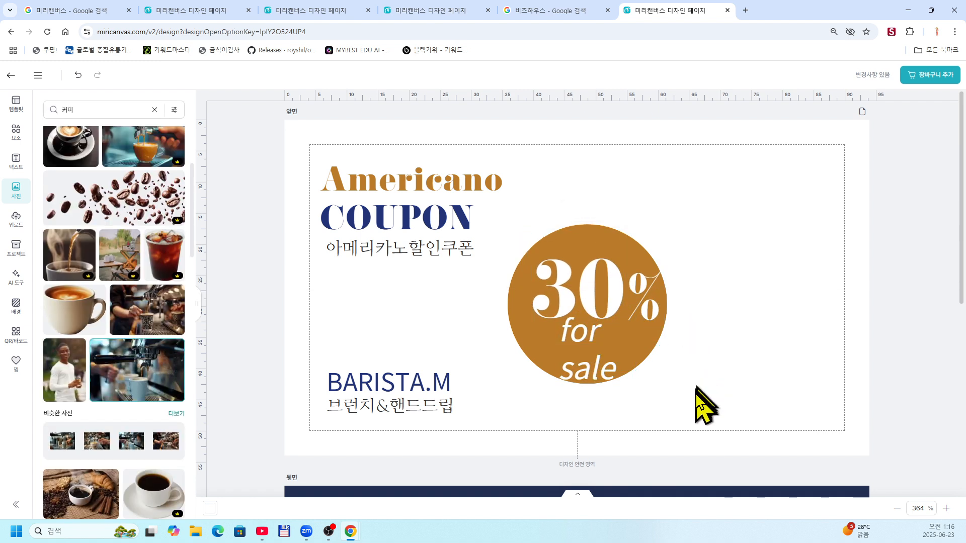
# Group the brown circle with its 30% and "for sale" texts, and move the badge toward the card's right half
pyautogui.moveTo(693, 397); pyautogui.dragTo(573, 325)
pyautogui.moveTo(530, 277); pyautogui.dragTo(514, 230)
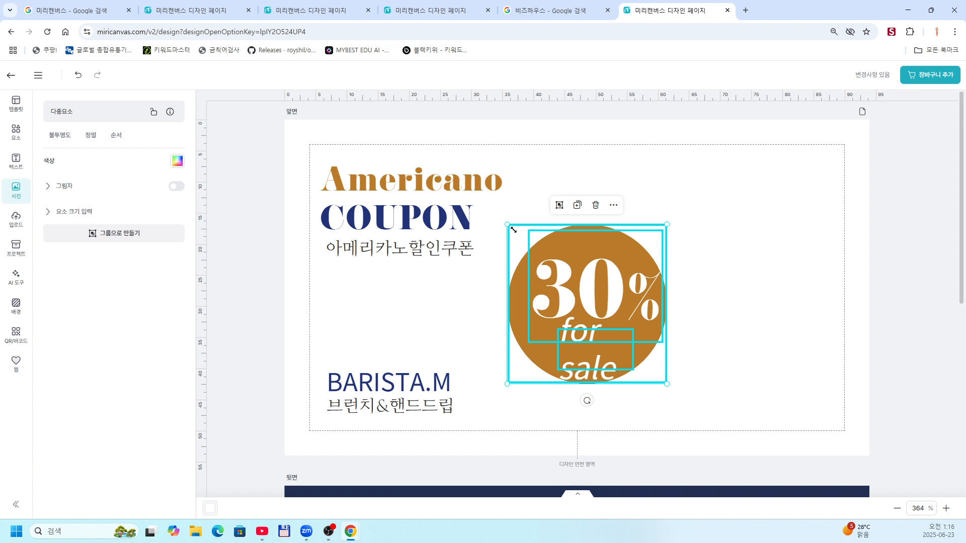
pyautogui.hotkey('ctrl', 'g')
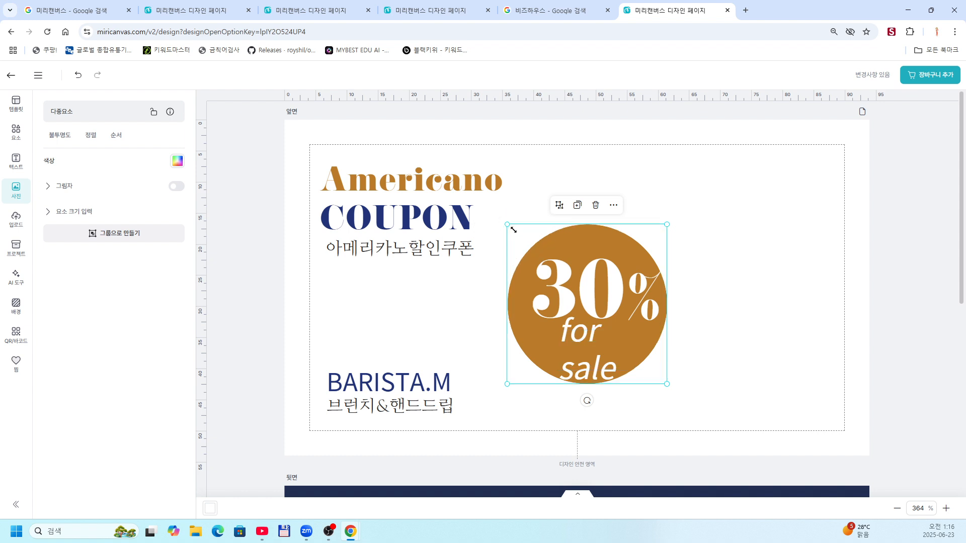
pyautogui.click(608, 267)
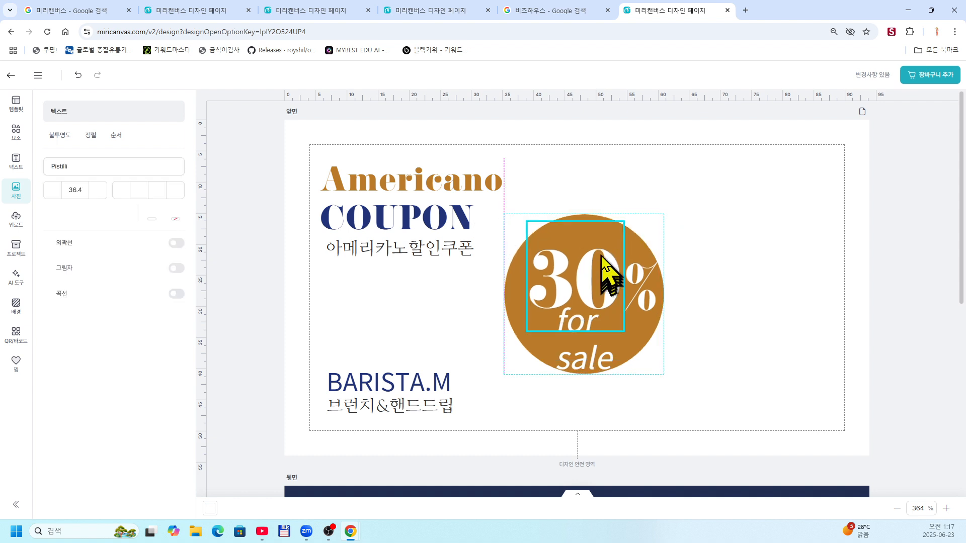
pyautogui.moveTo(609, 266); pyautogui.dragTo(655, 260)
pyautogui.click(821, 325)
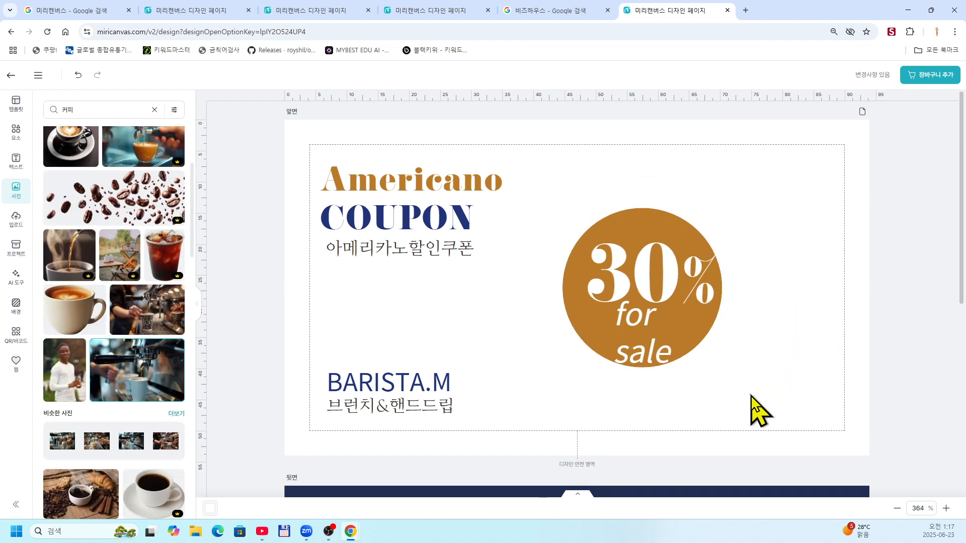
# Shrink the grouped 30% badge and move it left toward the BARISTA.M text, and return to the photo library
pyautogui.moveTo(740, 388); pyautogui.dragTo(543, 191)
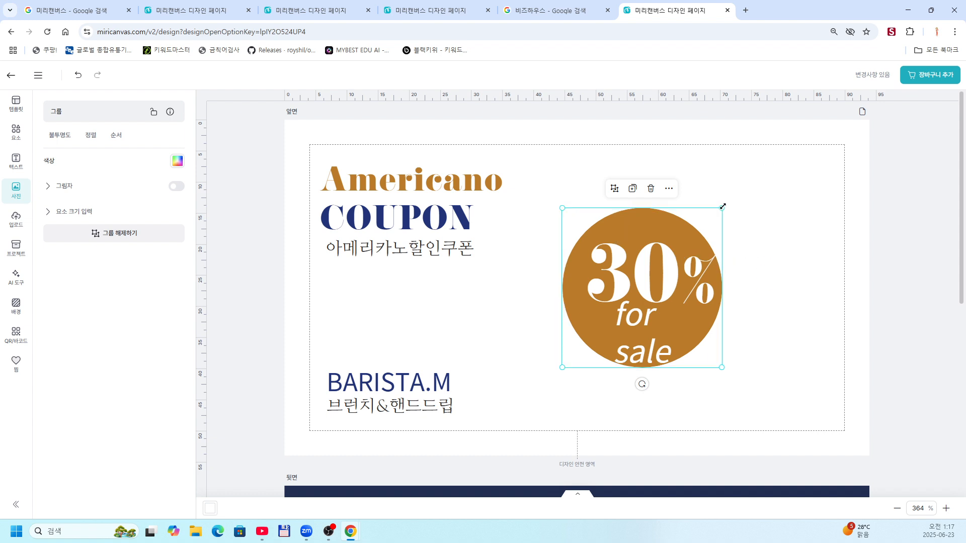
pyautogui.moveTo(723, 207); pyautogui.dragTo(690, 257)
pyautogui.moveTo(636, 324); pyautogui.dragTo(548, 325)
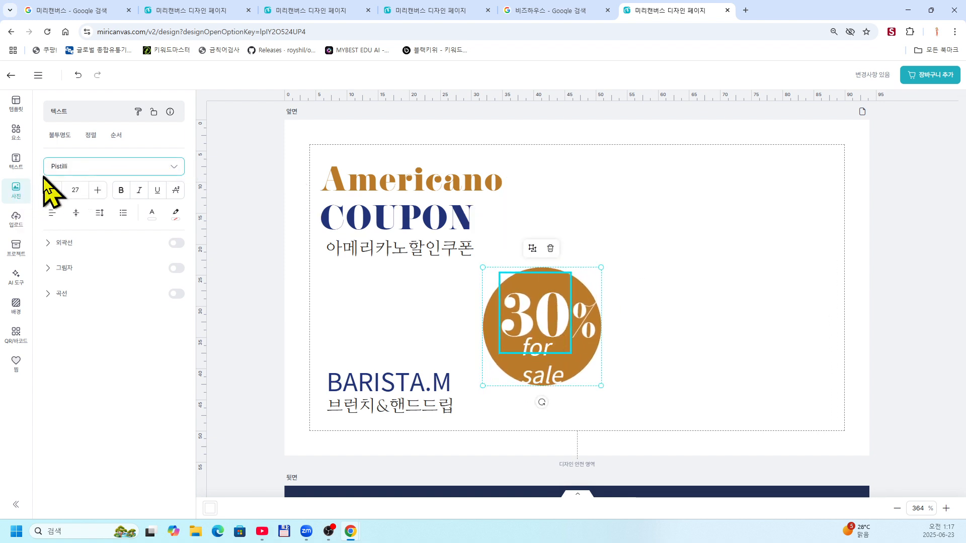
pyautogui.click(19, 189)
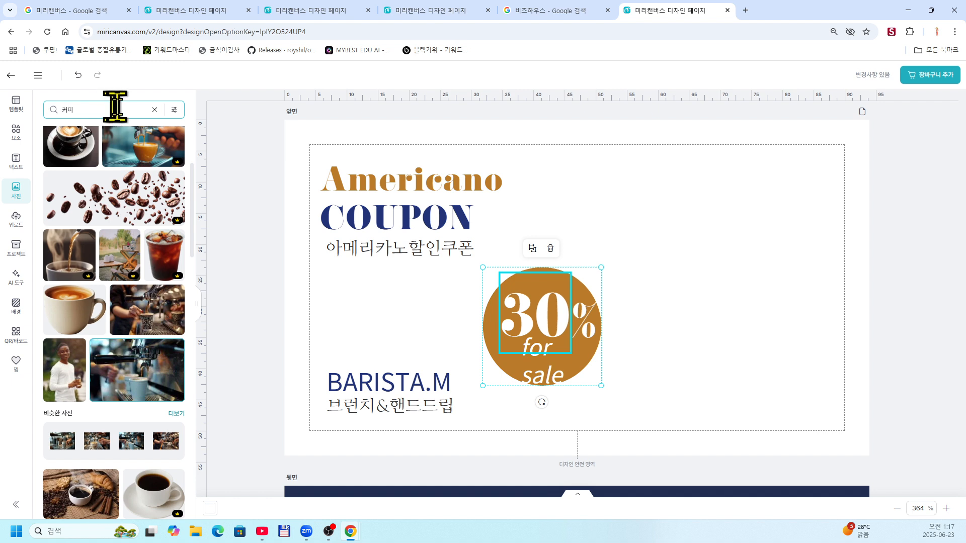
# Insert the photo of a barista working at an espresso machine, and make it the background of the card's front side
pyautogui.moveTo(177, 359)
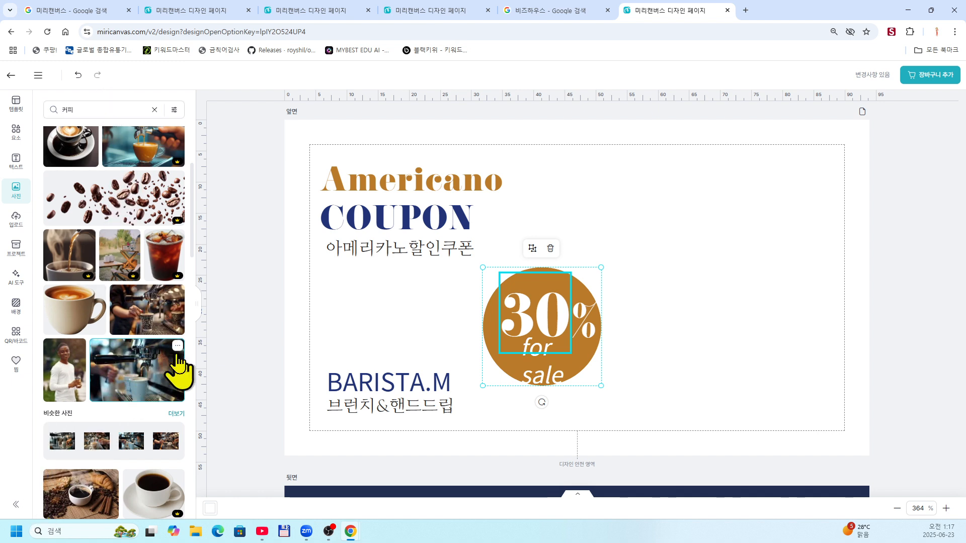
pyautogui.click(147, 332)
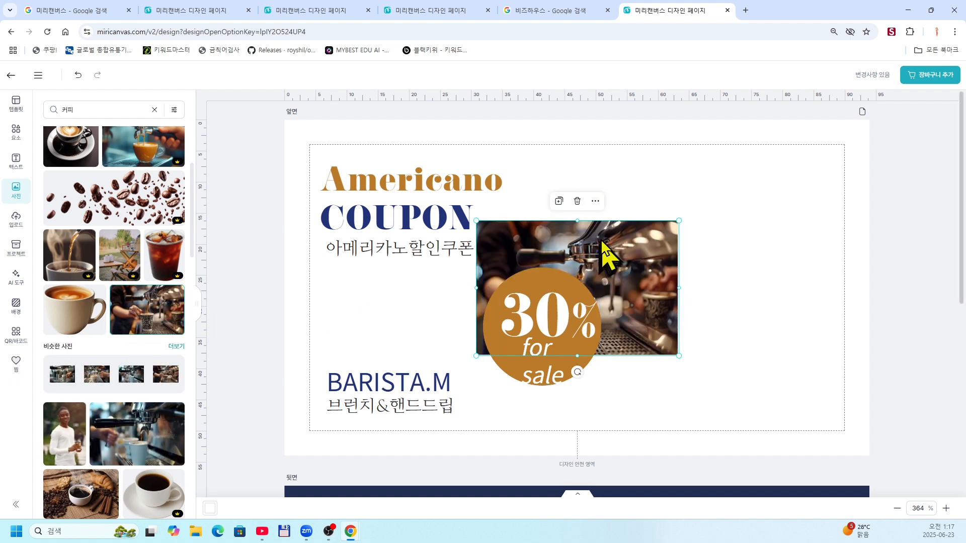
pyautogui.moveTo(602, 241); pyautogui.dragTo(606, 229)
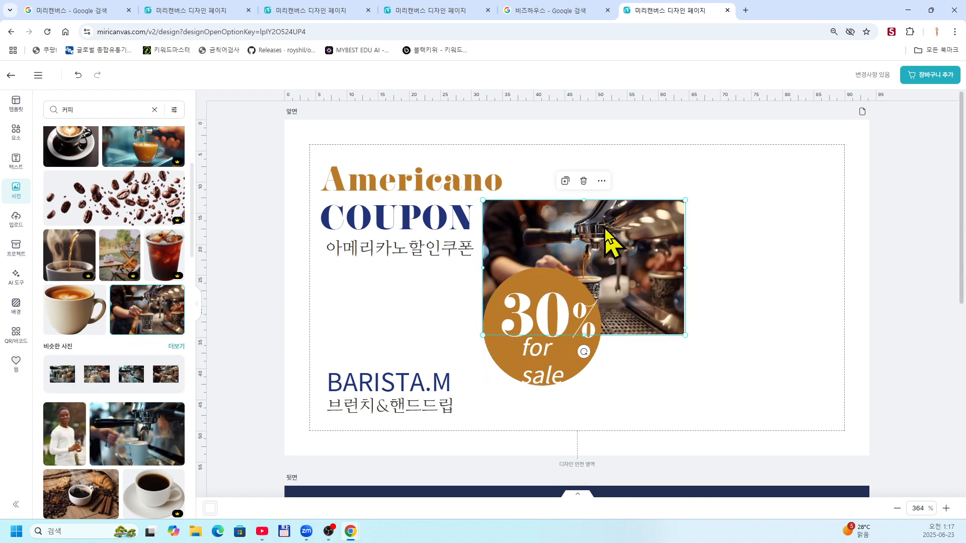
pyautogui.click(775, 224)
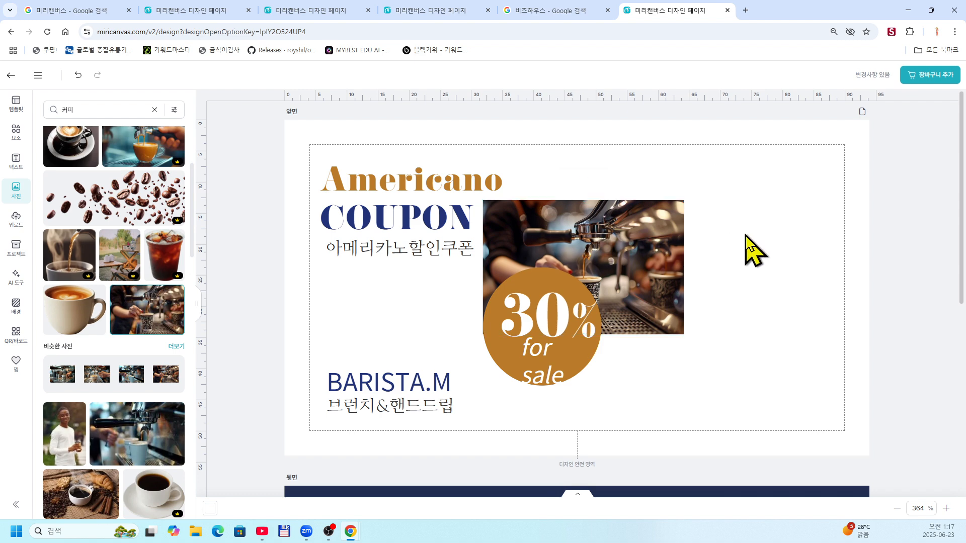
pyautogui.rightClick(627, 214)
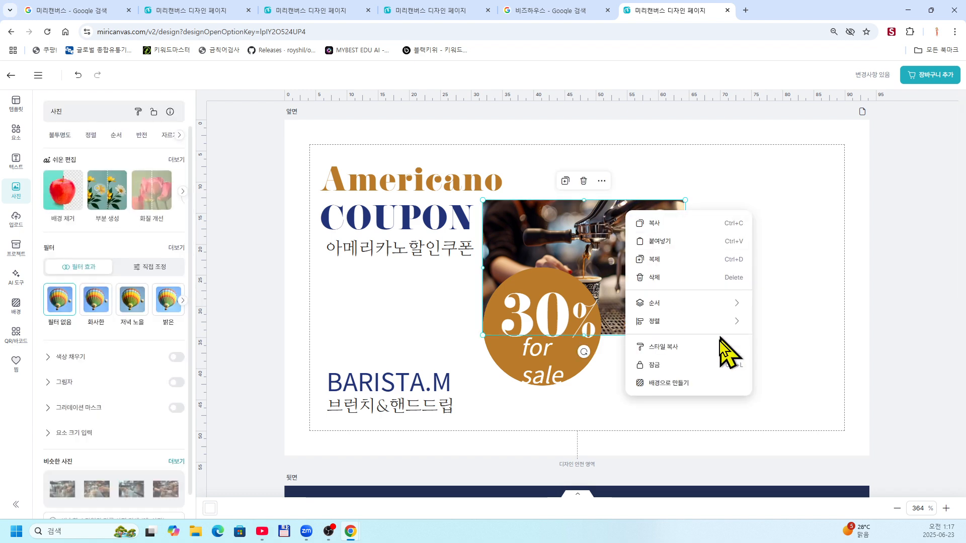
pyautogui.click(687, 383)
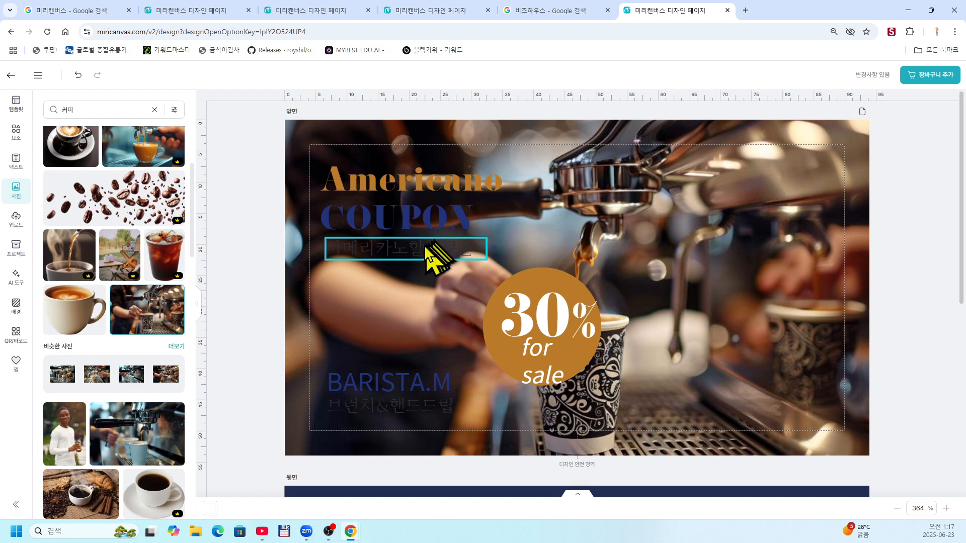
# Remove the 아메리카노할인쿠폰 line from the front side and slightly reposition the Americano COUPON title
pyautogui.click(424, 234)
pyautogui.moveTo(424, 250)
pyautogui.mouseDown()
pyautogui.moveTo(436, 302)
pyautogui.moveTo(438, 232)
pyautogui.moveTo(438, 241)
pyautogui.mouseUp()
pyautogui.moveTo(432, 307); pyautogui.dragTo(134, 334)
pyautogui.click(412, 221)
pyautogui.moveTo(410, 211); pyautogui.dragTo(403, 228)
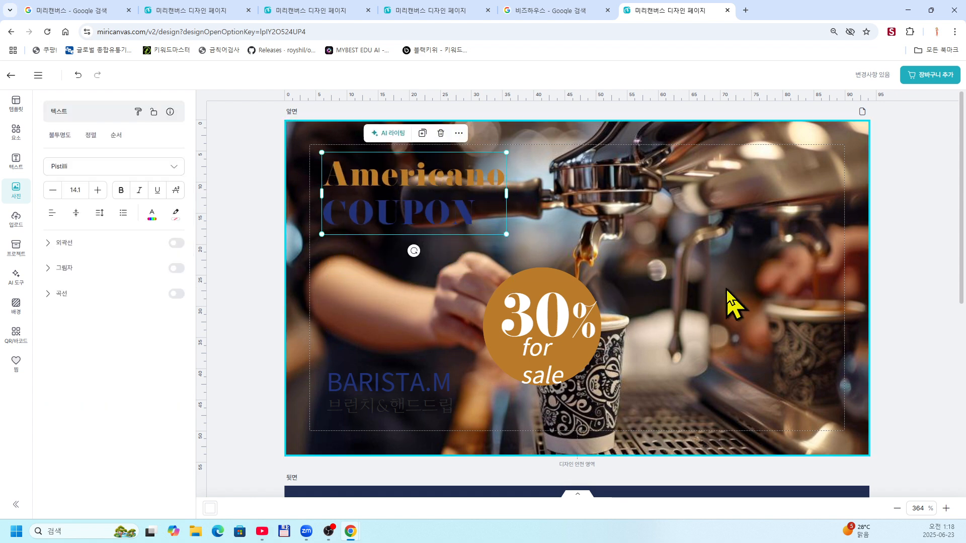
# Compare the photo-backed front side of the coupon with its back side
pyautogui.scroll(-4, 732, 302)
pyautogui.scroll(4, 732, 302)
pyautogui.scroll(-4, 732, 302)
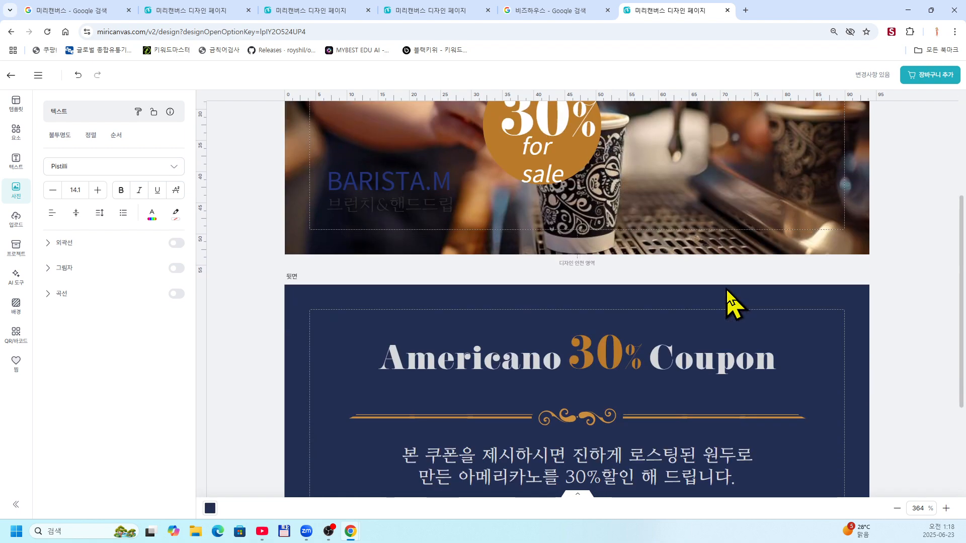
pyautogui.scroll(-3, 732, 304)
pyautogui.scroll(7, 729, 307)
pyautogui.scroll(-5, 728, 308)
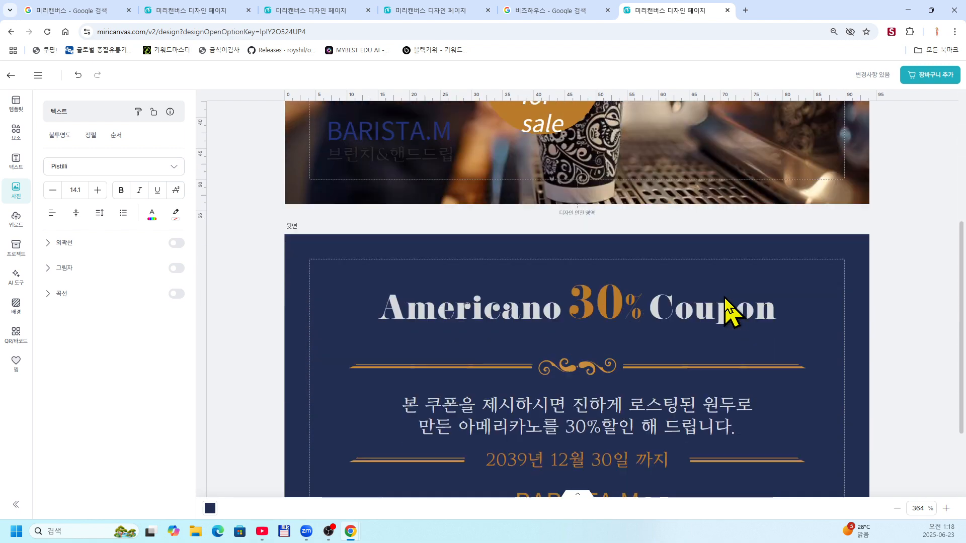
pyautogui.scroll(-2, 724, 297)
pyautogui.scroll(6, 724, 297)
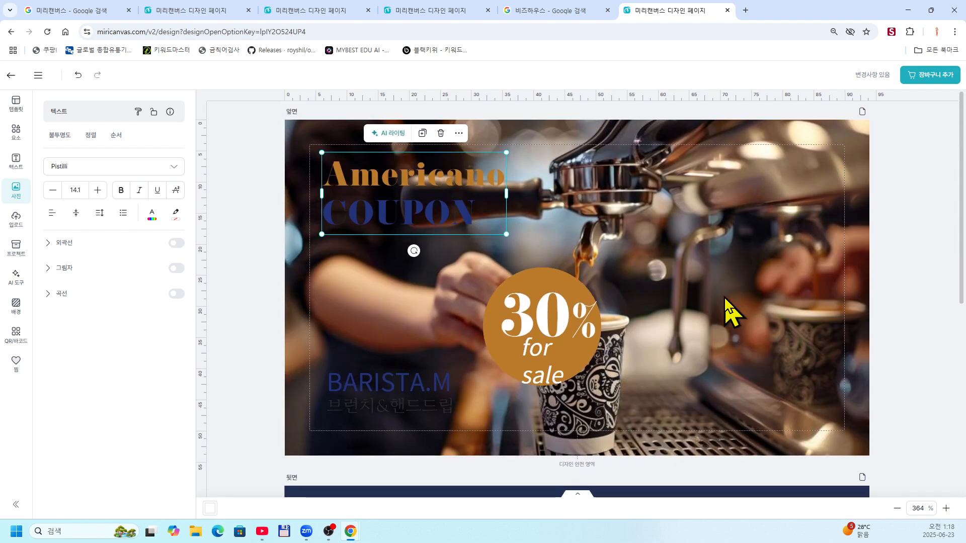
pyautogui.scroll(-5, 725, 297)
pyautogui.scroll(5, 724, 298)
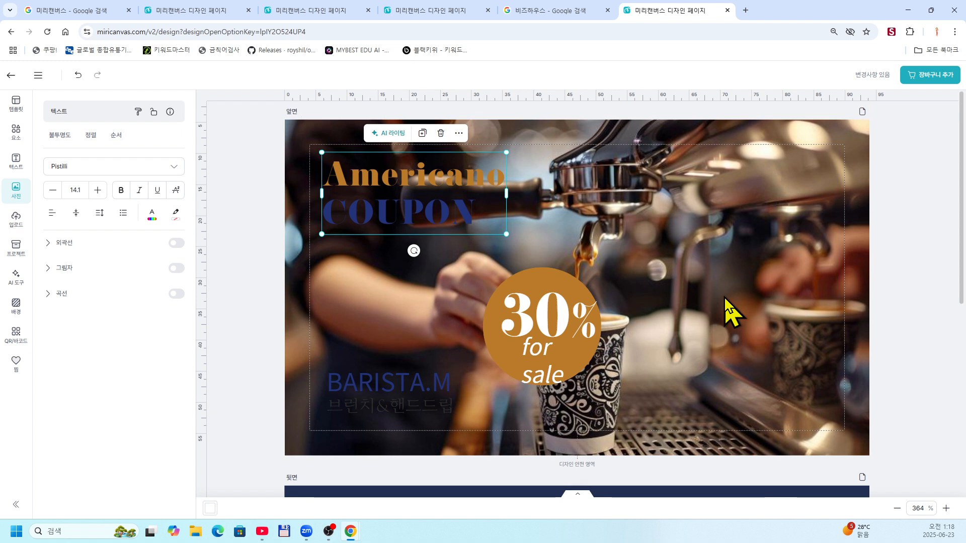
pyautogui.click(728, 246)
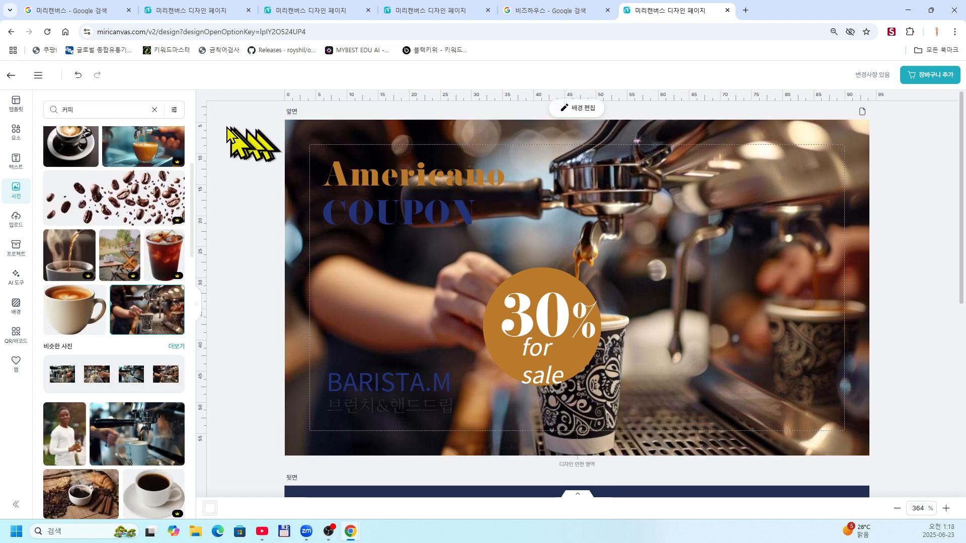
# Undo the text edits and the photo background, and set the barista photo as the front side's background again
pyautogui.click(79, 75)
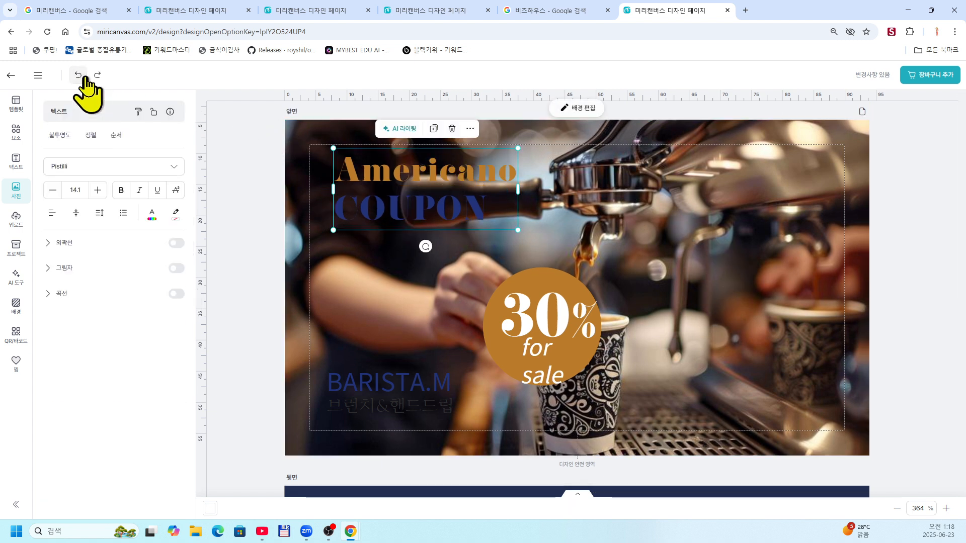
pyautogui.click(79, 75)
pyautogui.click(78, 75)
pyautogui.click(79, 76)
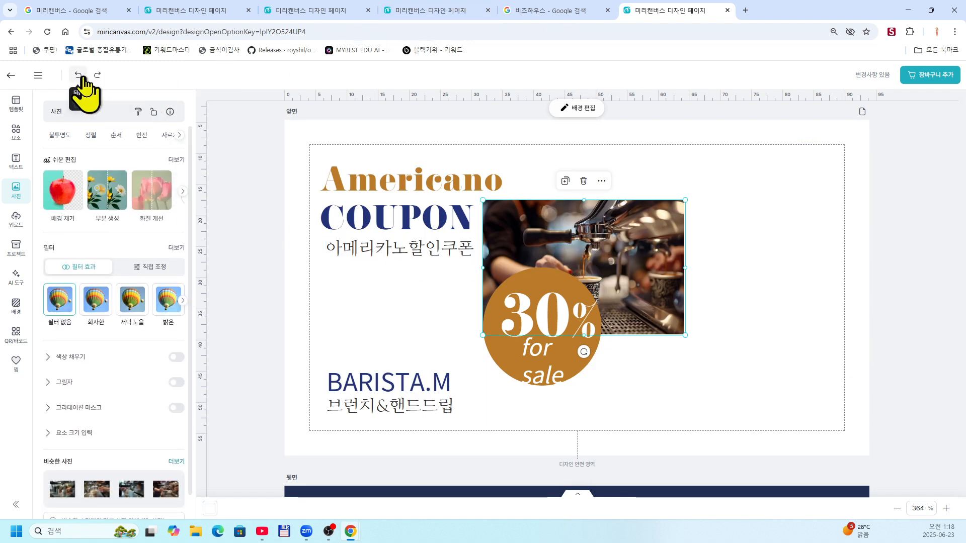
pyautogui.rightClick(603, 237)
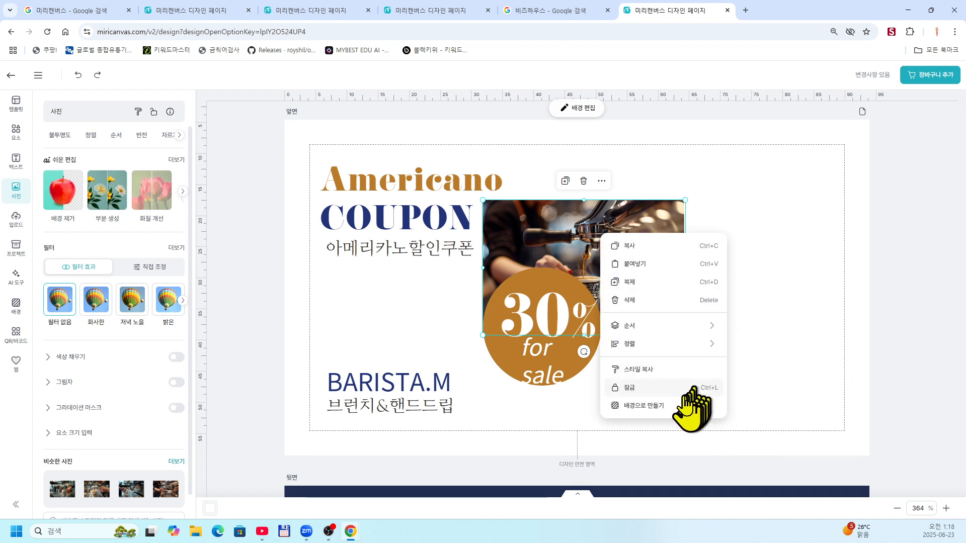
pyautogui.click(644, 405)
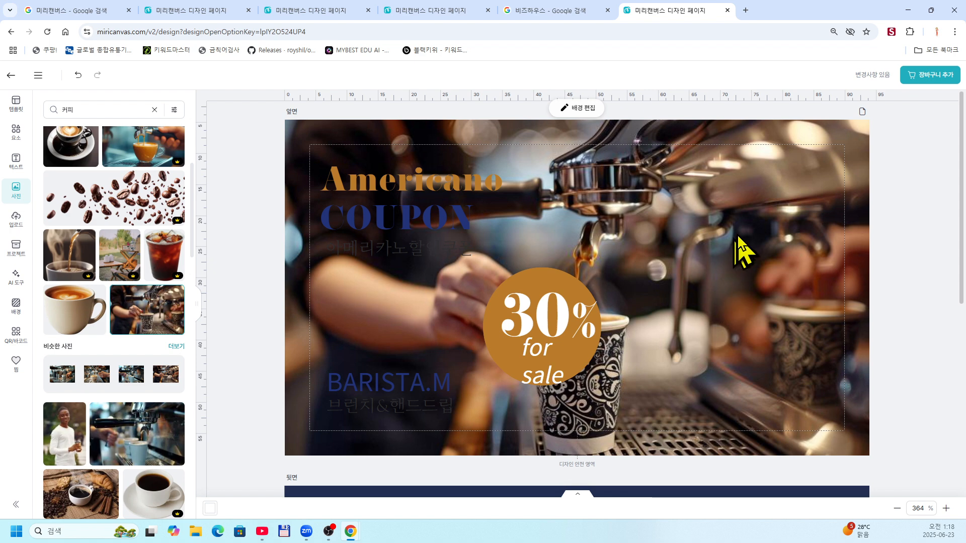
# Detach the barista photo from the front side's background and move it off the card to remove it
pyautogui.rightClick(738, 236)
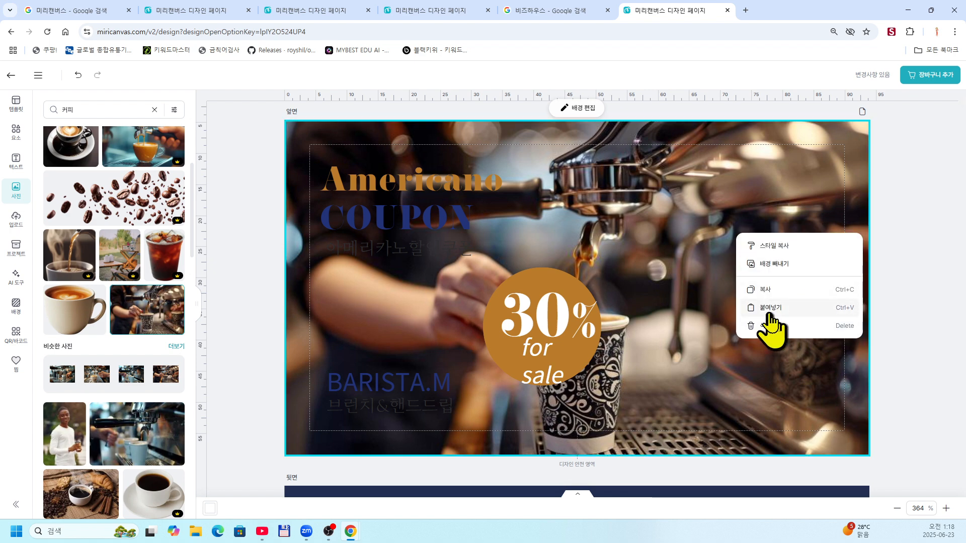
pyautogui.click(770, 264)
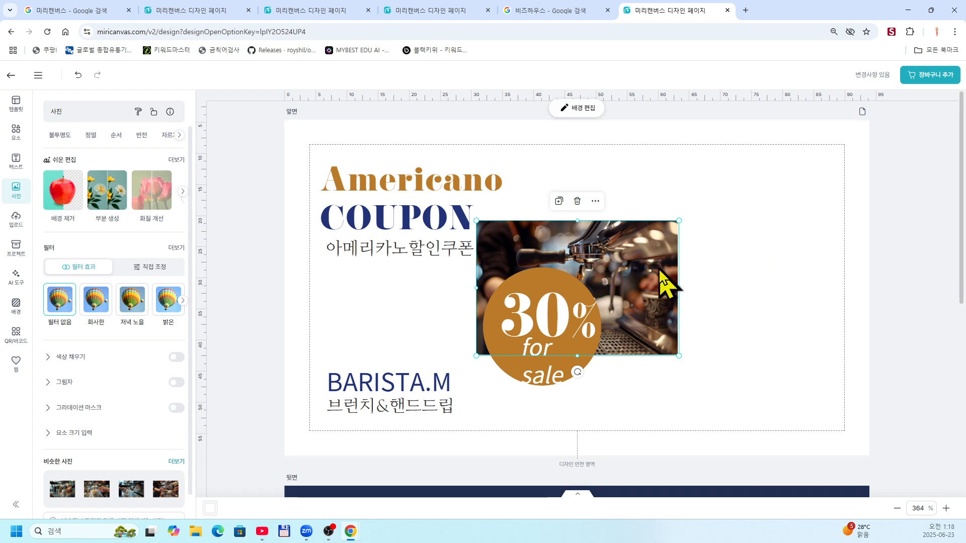
pyautogui.moveTo(664, 280); pyautogui.dragTo(947, 238)
pyautogui.click(861, 165)
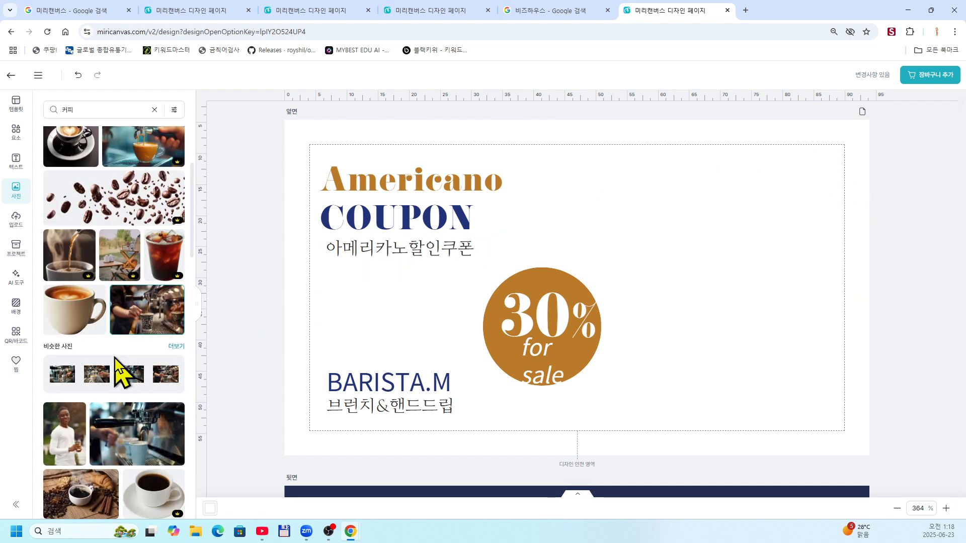
# Search the photo library for 커피잔 and add the photo of the coffee cup with a teddy bear to the front side
pyautogui.scroll(-2, 113, 357)
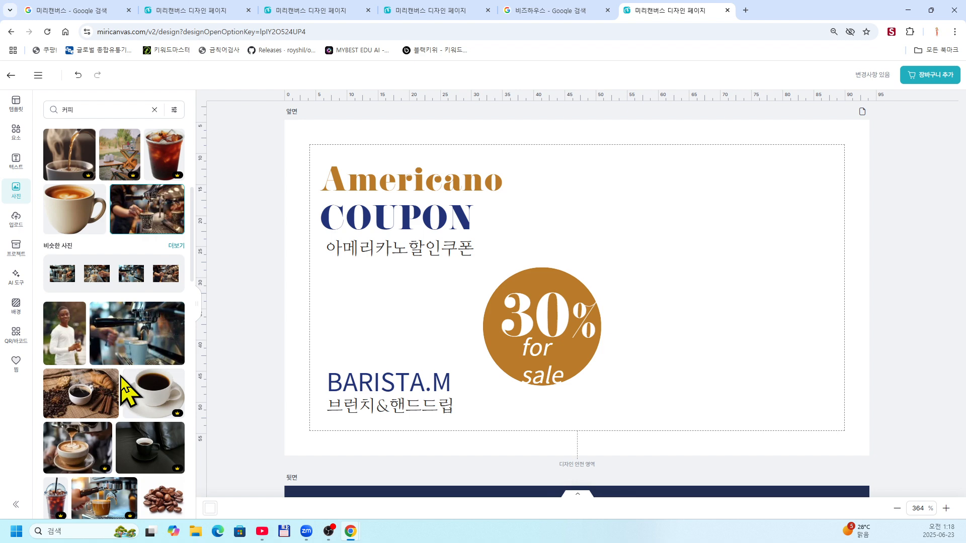
pyautogui.scroll(-5, 154, 397)
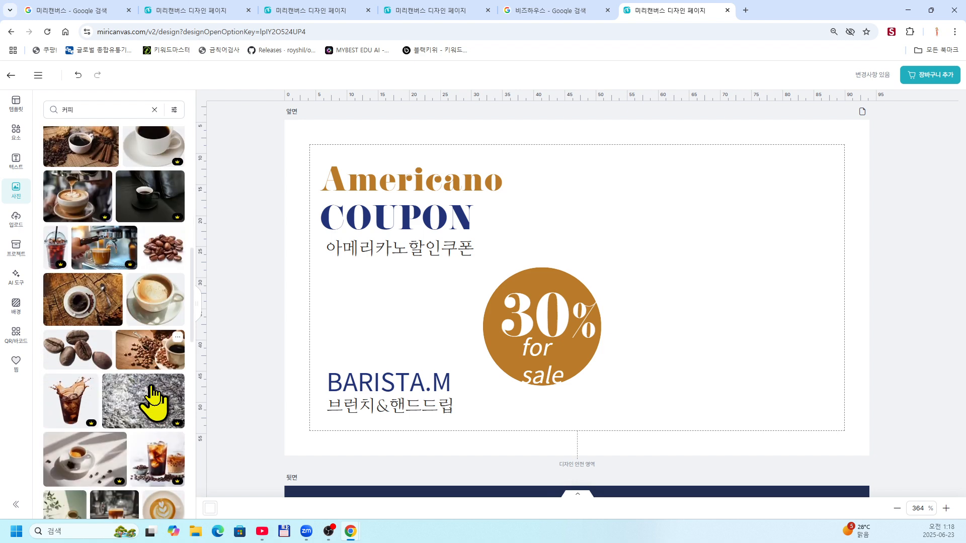
pyautogui.click(88, 110)
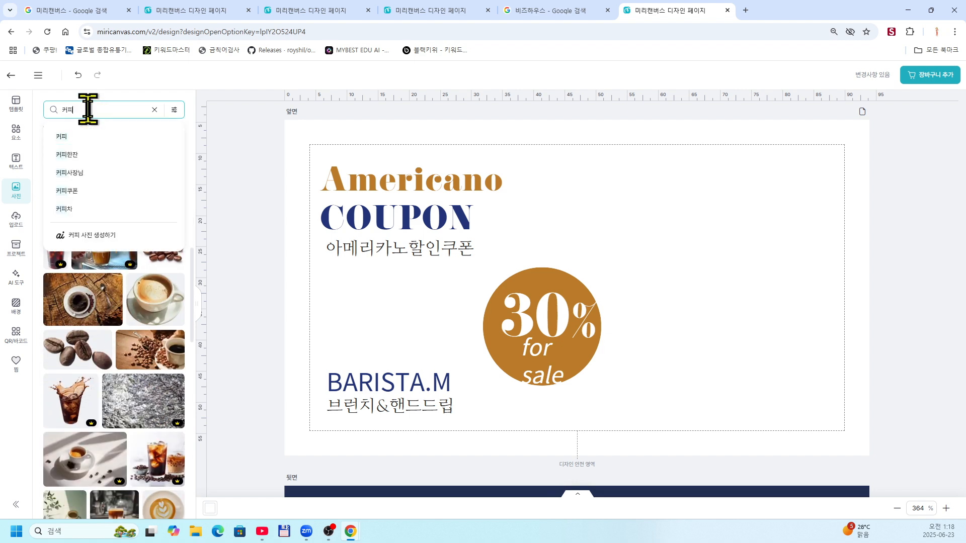
pyautogui.write('ㅈㅏㄴ')
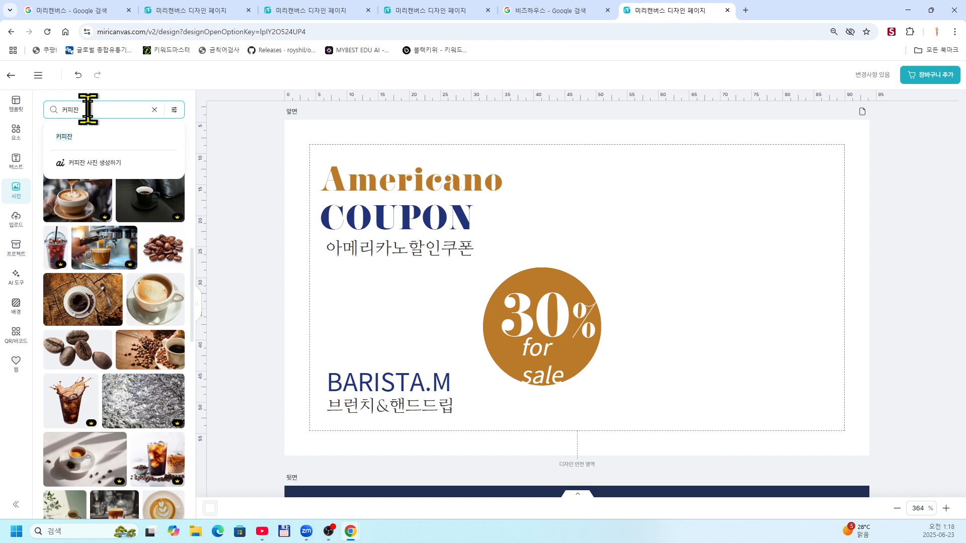
pyautogui.press('Return')
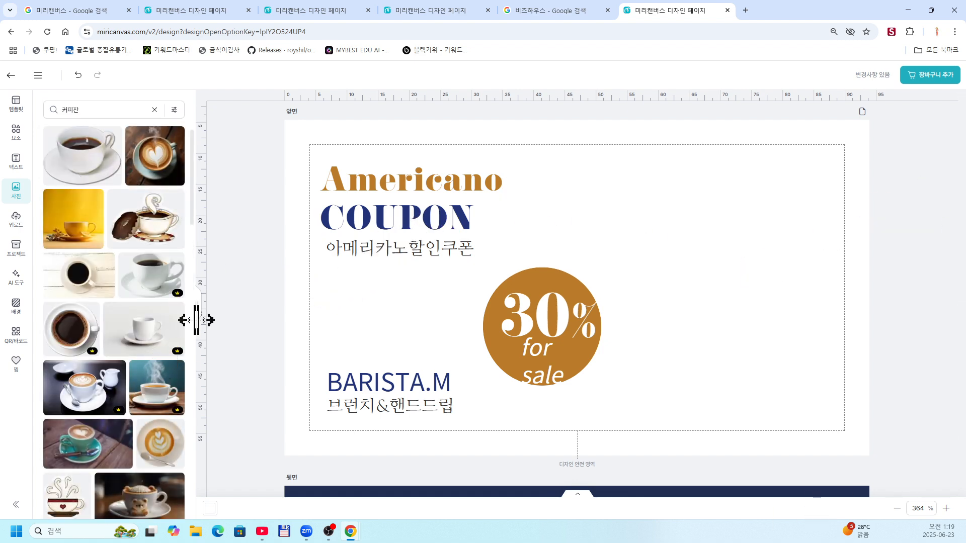
pyautogui.scroll(-5, 141, 355)
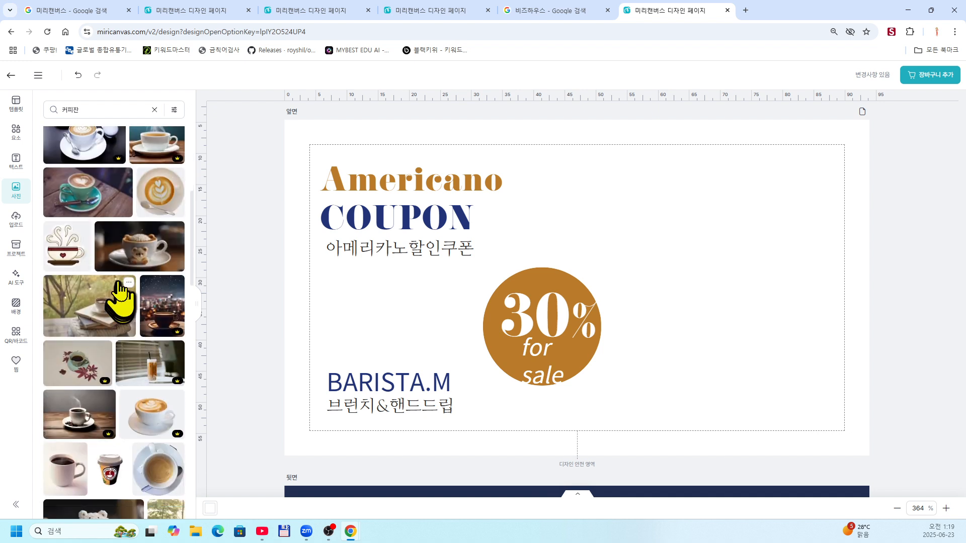
pyautogui.click(143, 254)
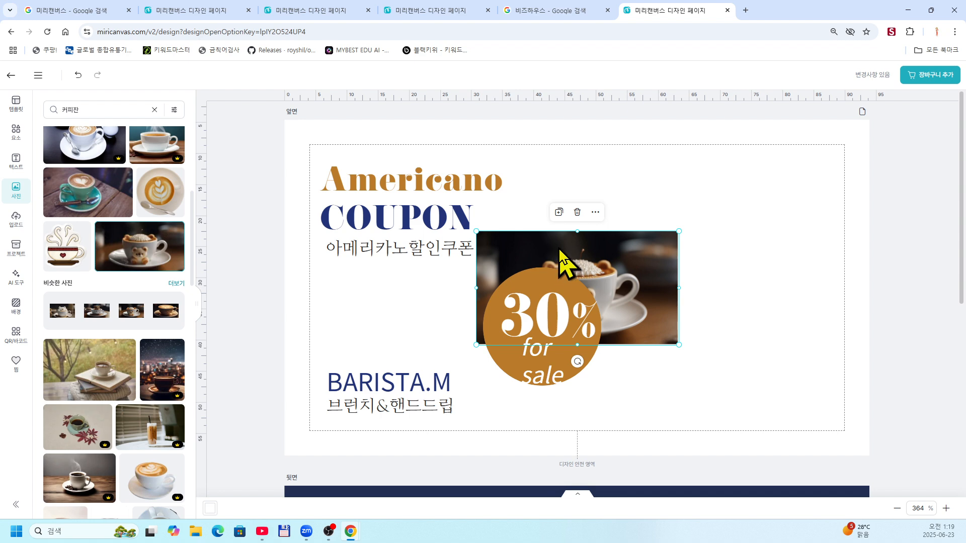
# Enlarge the bear cup photo across most of the card's safe area and remove its background
pyautogui.moveTo(559, 251); pyautogui.dragTo(716, 320)
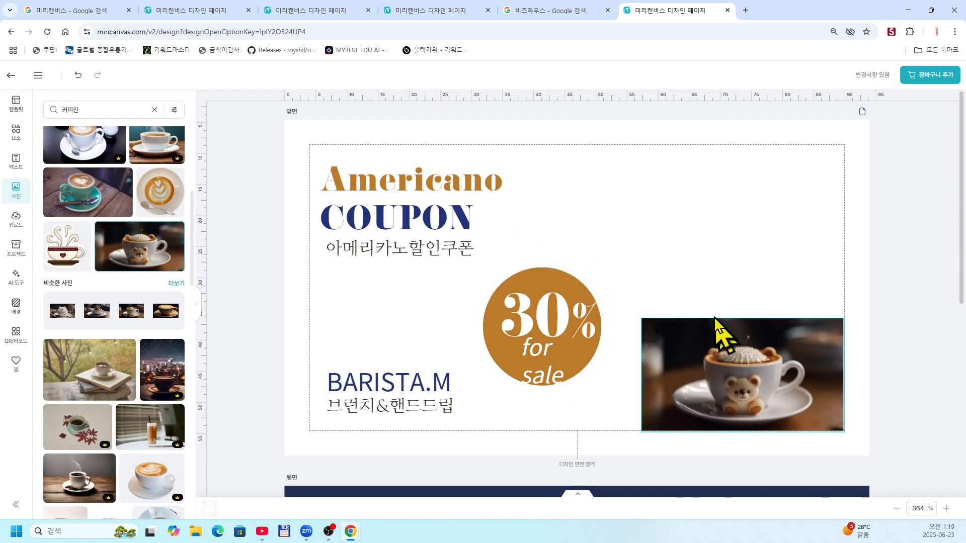
pyautogui.moveTo(644, 320); pyautogui.dragTo(342, 180)
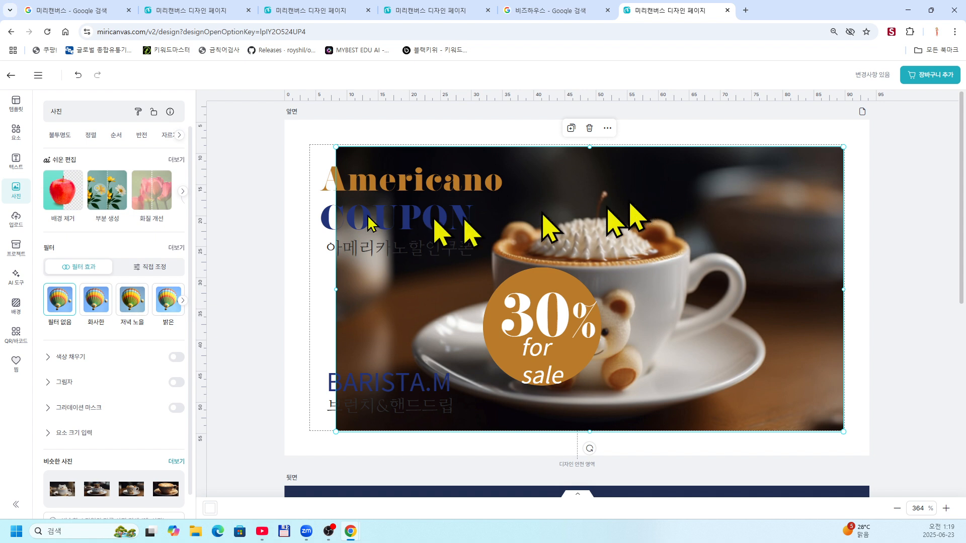
pyautogui.click(73, 208)
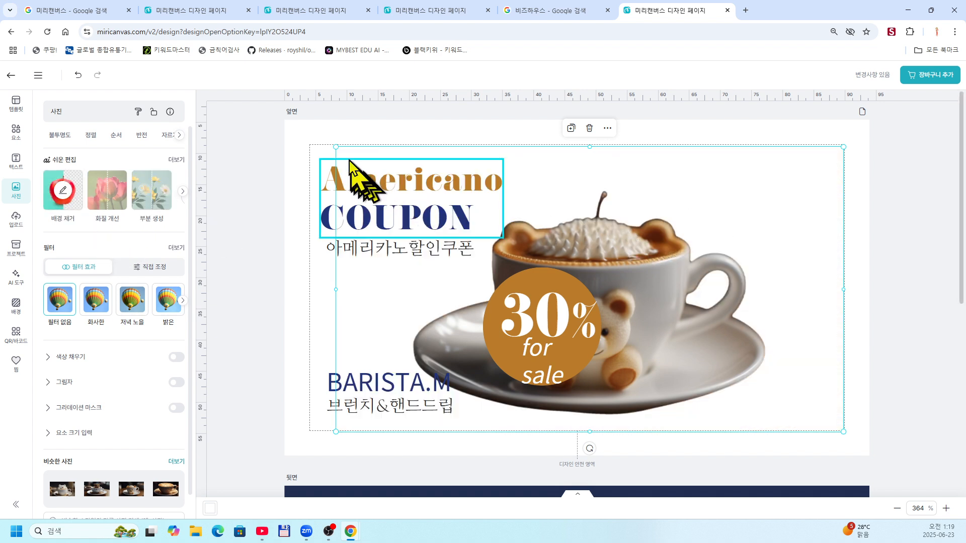
# Shrink the bear cup cutout and place it in the lower-right part of the card, clear of the BARISTA.M text
pyautogui.moveTo(335, 146); pyautogui.dragTo(495, 234)
pyautogui.moveTo(677, 304); pyautogui.dragTo(732, 319)
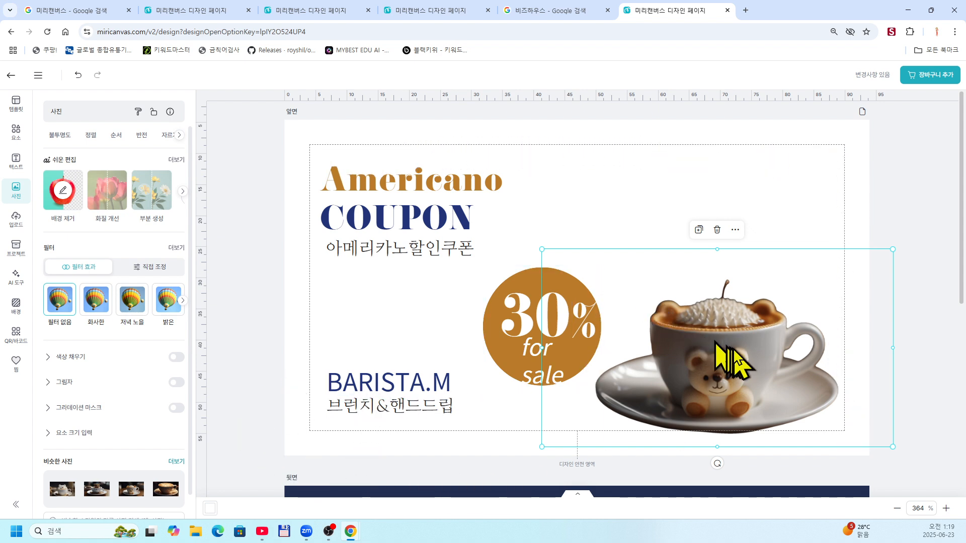
pyautogui.moveTo(747, 375); pyautogui.dragTo(727, 359)
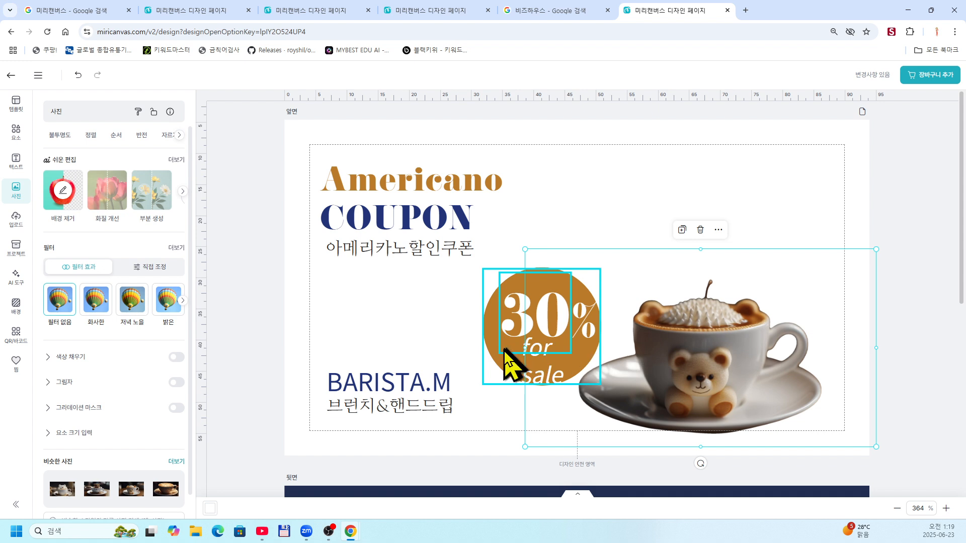
# Move the grouped 30% badge above the bear cup and resize it to about 15 mm wide
pyautogui.moveTo(508, 361); pyautogui.dragTo(658, 243)
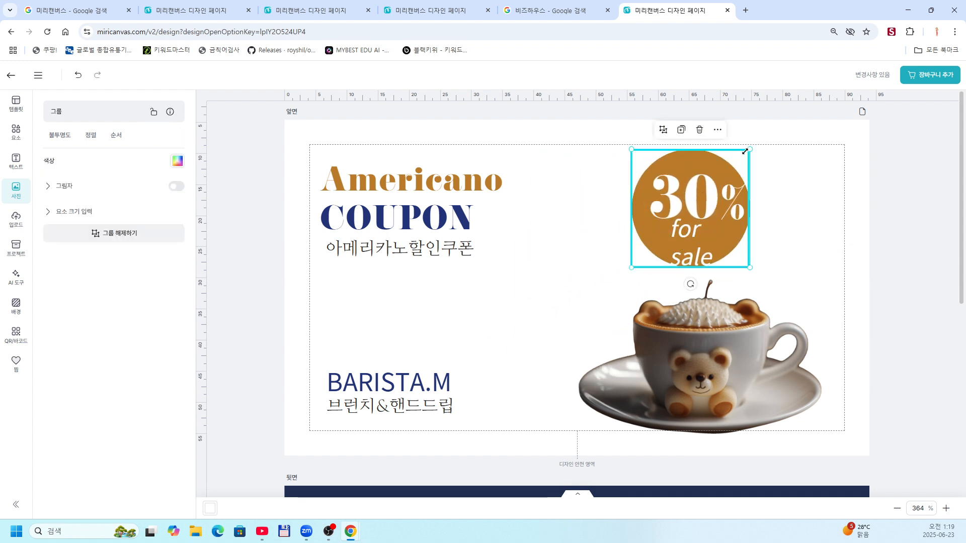
pyautogui.moveTo(748, 150); pyautogui.dragTo(696, 195)
pyautogui.moveTo(666, 252); pyautogui.dragTo(721, 246)
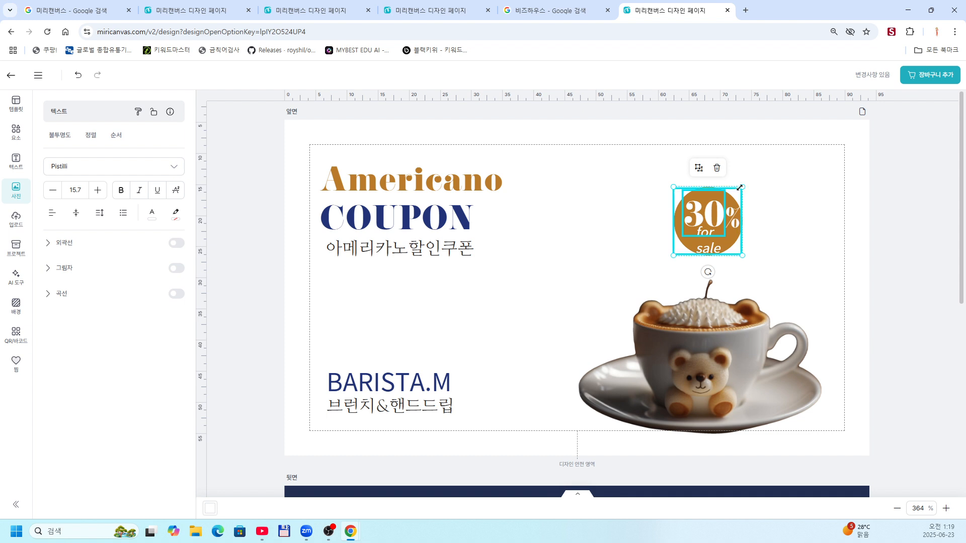
pyautogui.moveTo(739, 187); pyautogui.dragTo(773, 167)
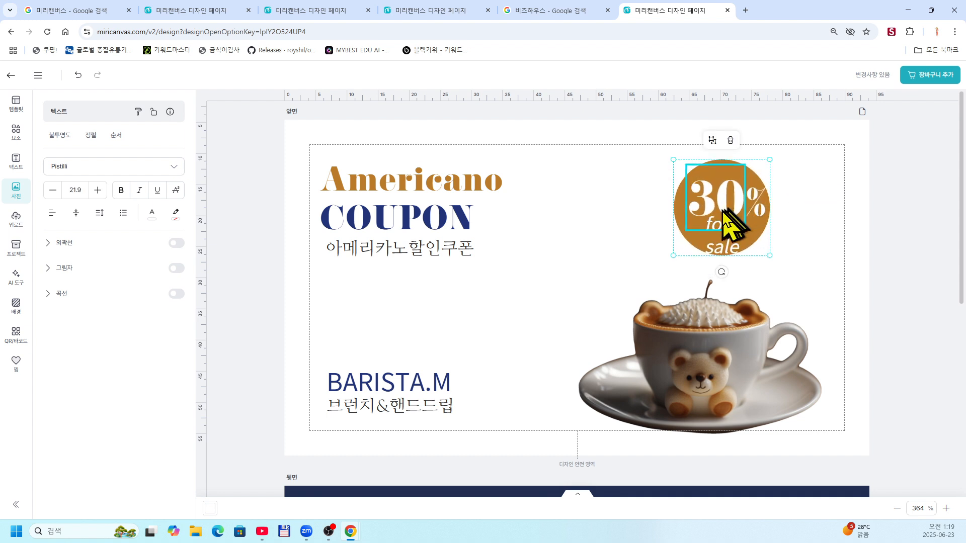
pyautogui.moveTo(729, 222); pyautogui.dragTo(709, 212)
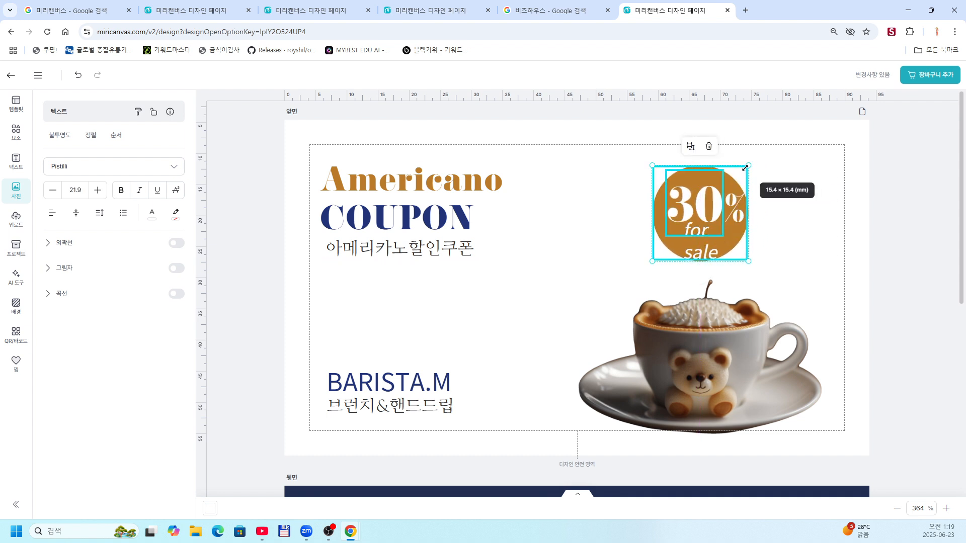
# Enlarge the grouped 30% badge above the bear cup until its 30 text reaches size 25, keeping it inside the safe area
pyautogui.moveTo(745, 167); pyautogui.dragTo(765, 155)
pyautogui.moveTo(733, 210); pyautogui.dragTo(724, 212)
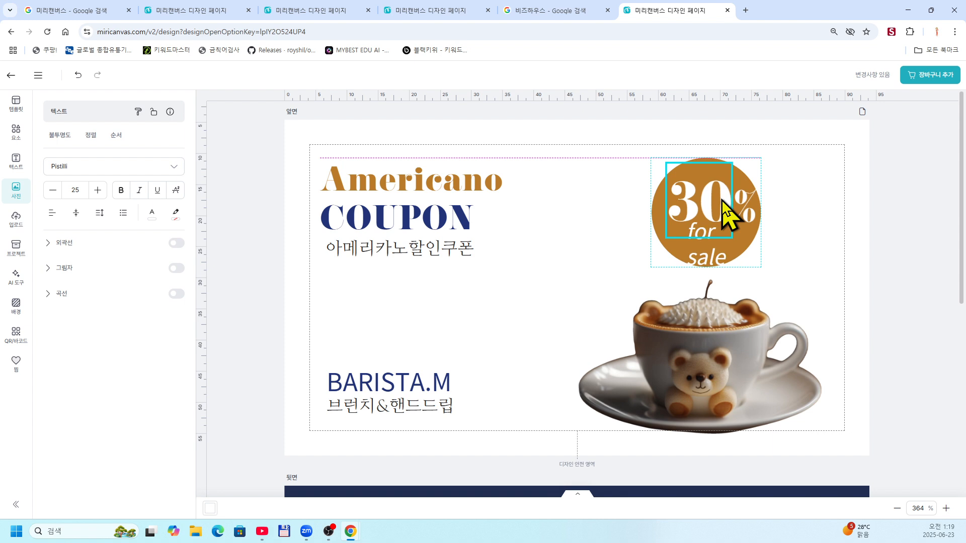
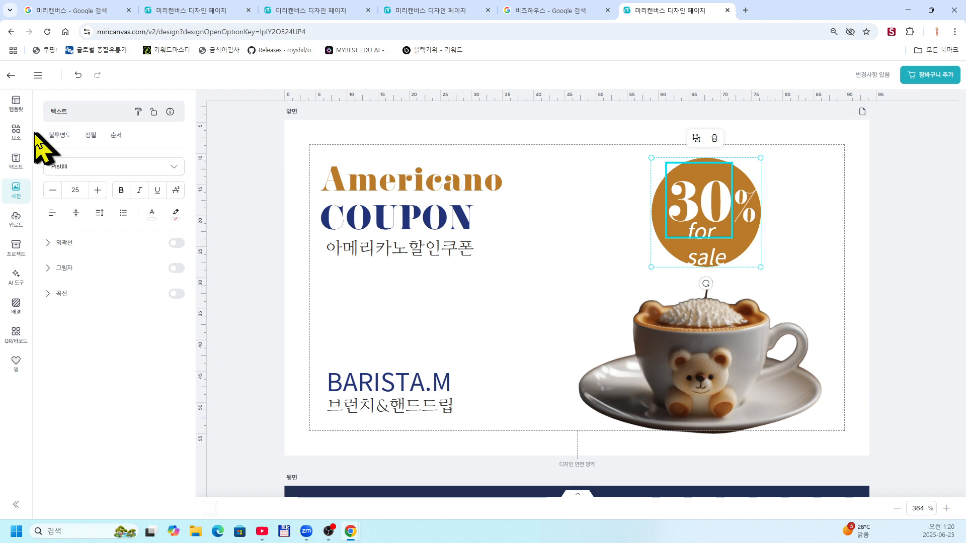
# Search the elements for 커피, add the black illustration of three coffee beans to the front side and shrink it
pyautogui.click(17, 132)
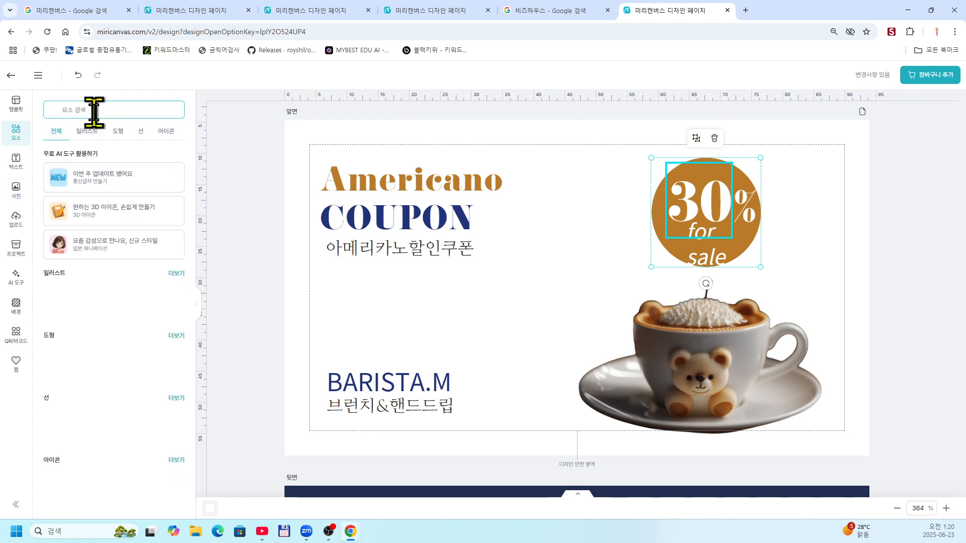
pyautogui.click(97, 110)
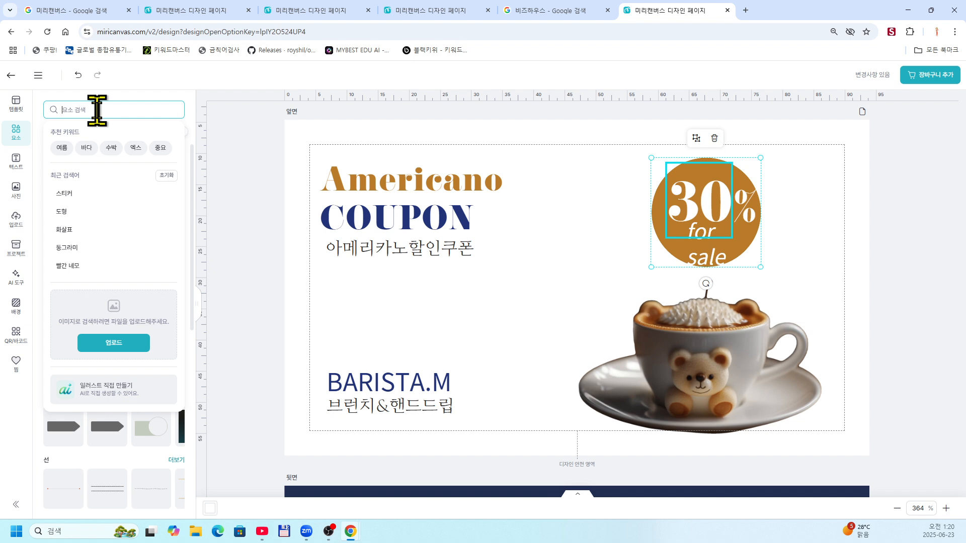
pyautogui.write('커피')
pyautogui.press('Return')
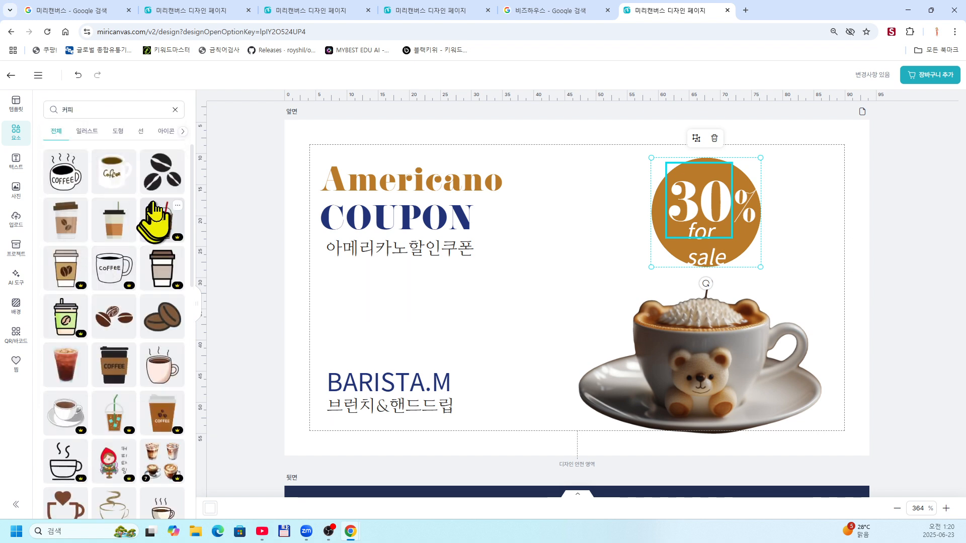
pyautogui.click(165, 175)
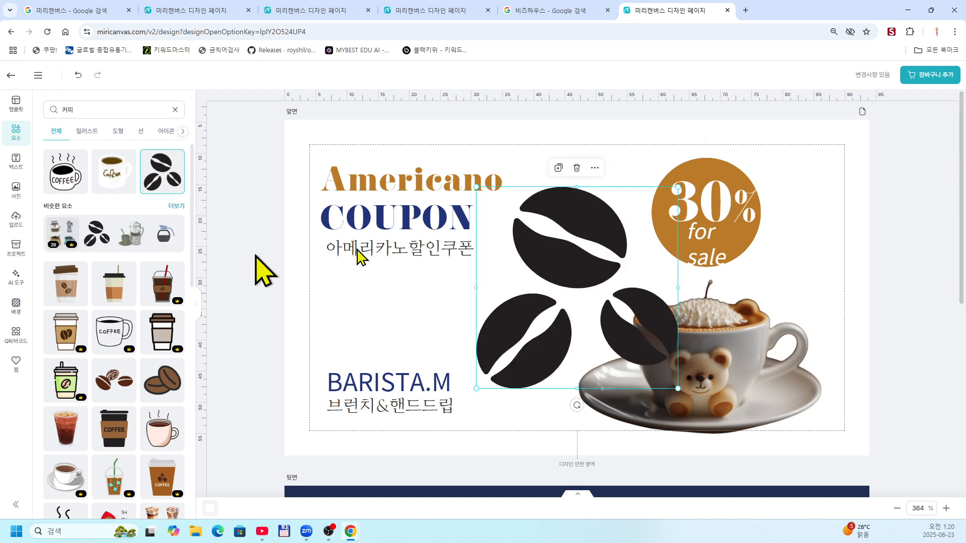
pyautogui.moveTo(680, 190); pyautogui.dragTo(538, 330)
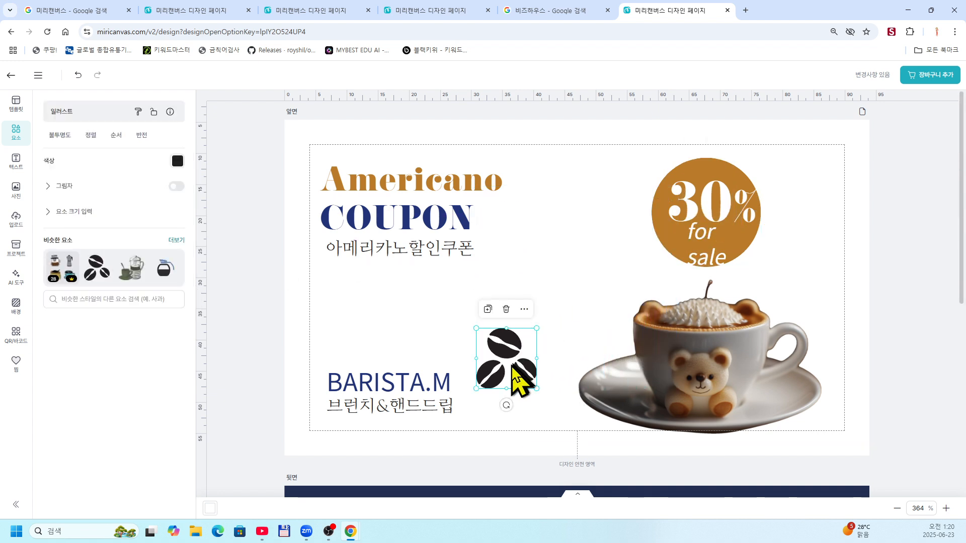
# Place the coffee bean illustration against the 30% badge's left edge and bring it to the very front
pyautogui.moveTo(518, 383); pyautogui.dragTo(630, 232)
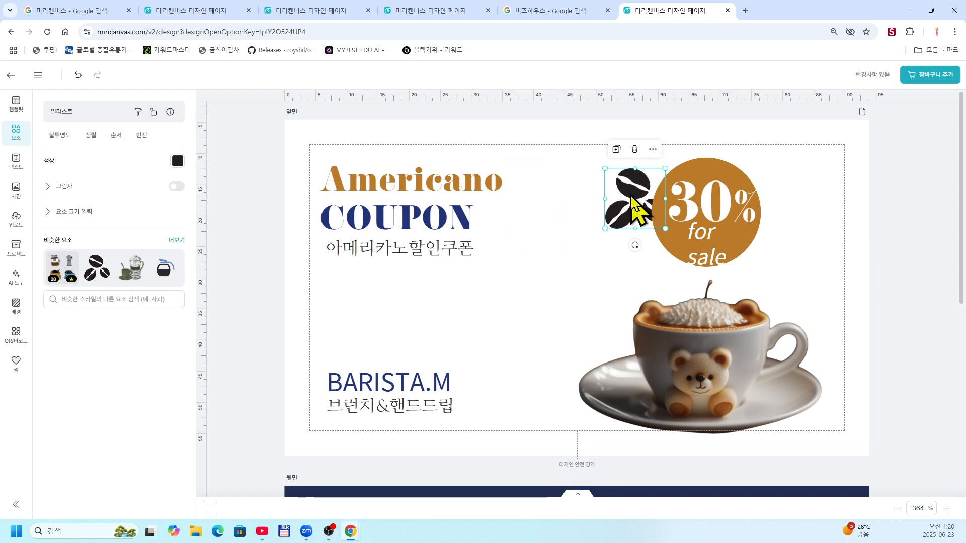
pyautogui.rightClick(632, 206)
pyautogui.moveTo(662, 286)
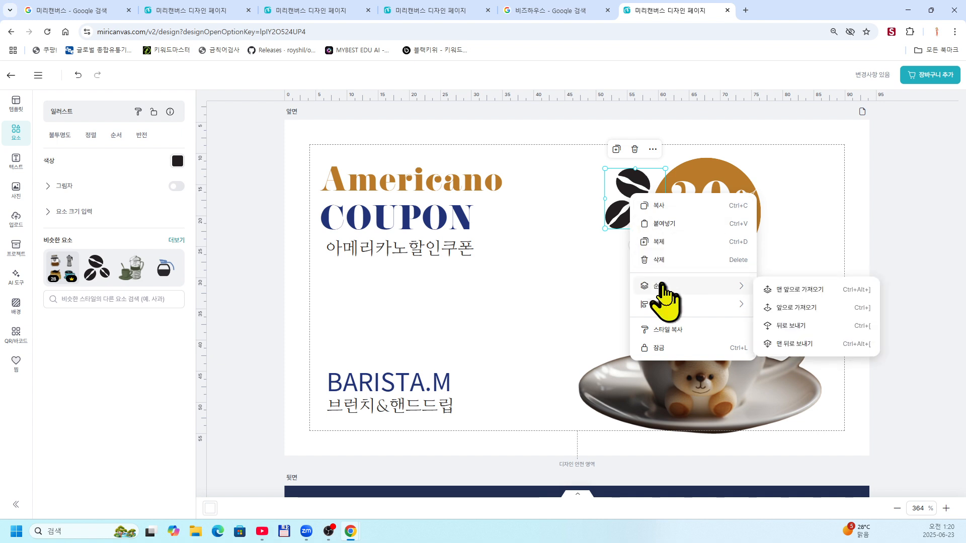
pyautogui.click(796, 291)
# Try the beans smaller on the 30% badge's upper edge, then enlarge them overlapping the badge's left side
pyautogui.moveTo(636, 227); pyautogui.dragTo(710, 178)
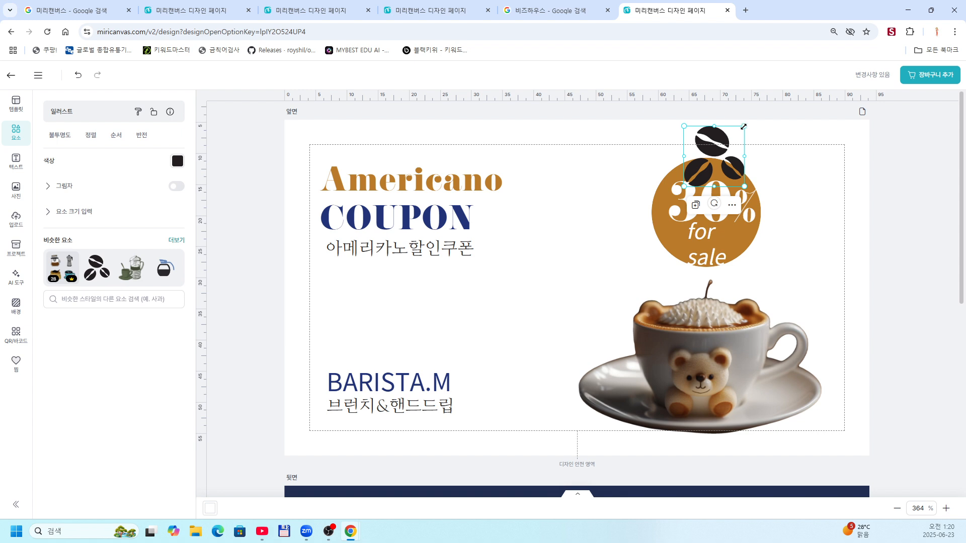
pyautogui.moveTo(743, 126); pyautogui.dragTo(710, 163)
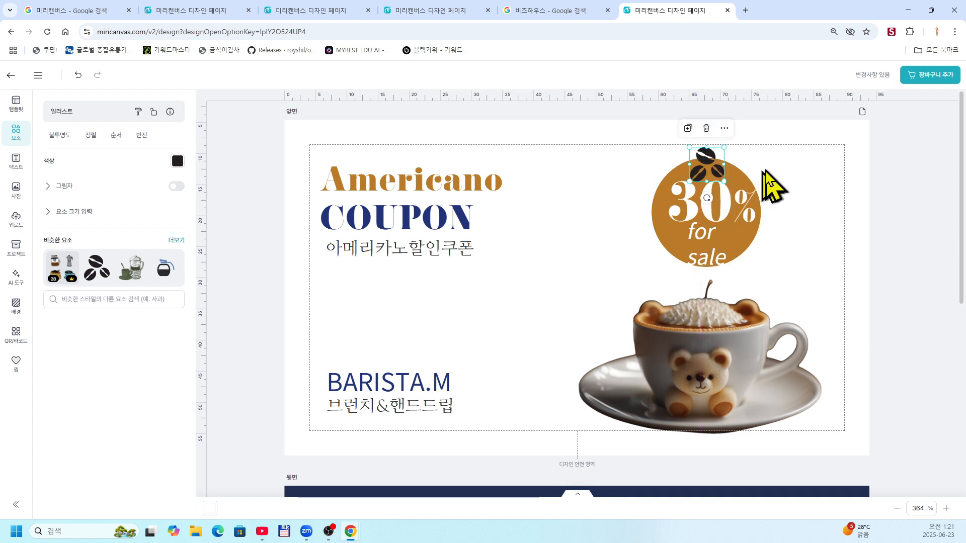
pyautogui.moveTo(704, 162); pyautogui.dragTo(618, 243)
pyautogui.moveTo(624, 241)
pyautogui.mouseDown()
pyautogui.moveTo(633, 238)
pyautogui.moveTo(617, 236)
pyautogui.moveTo(625, 240)
pyautogui.moveTo(627, 230)
pyautogui.mouseUp()
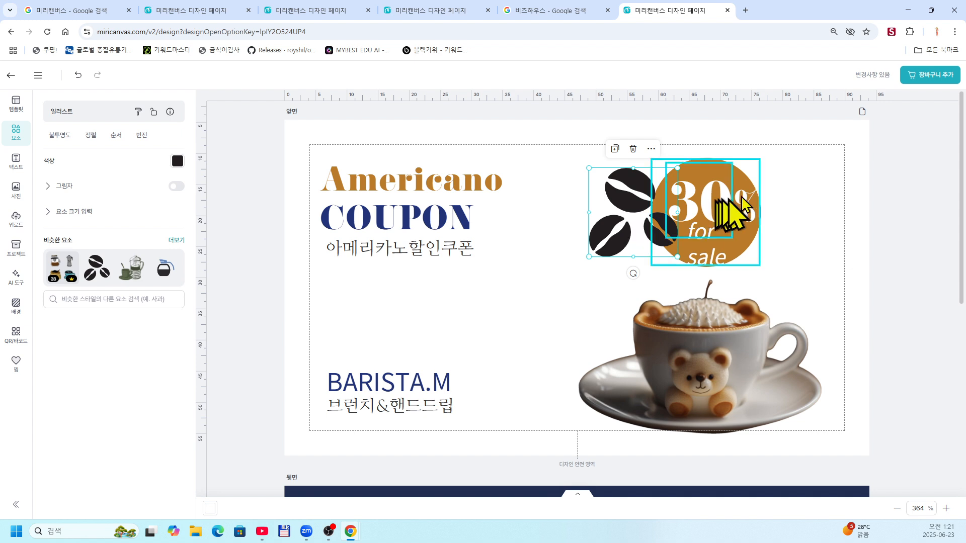
pyautogui.moveTo(630, 224)
pyautogui.mouseDown()
pyautogui.moveTo(600, 226)
pyautogui.moveTo(630, 222)
pyautogui.moveTo(632, 206)
pyautogui.mouseUp()
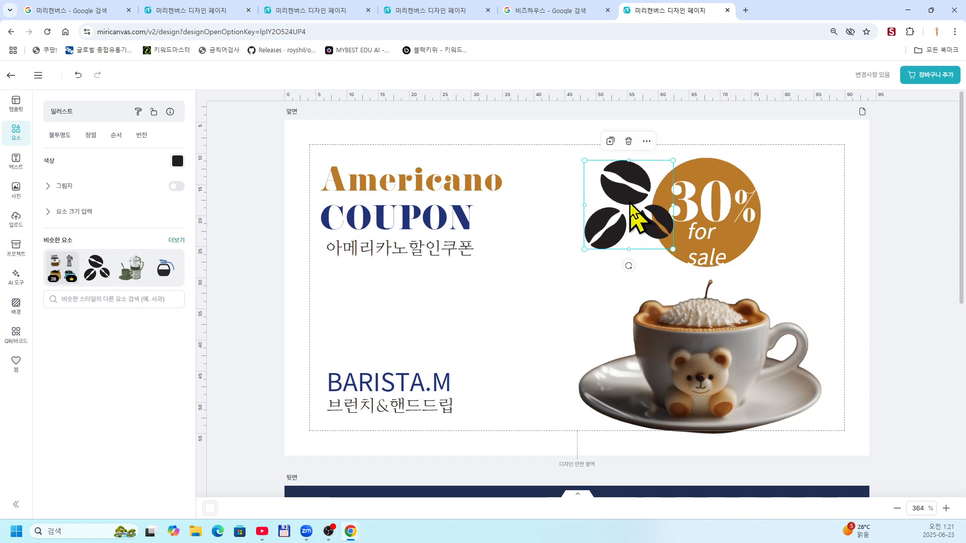
# Send the coffee bean illustration one level backward behind the 30% badge, then move it left, clear of the badge
pyautogui.rightClick(630, 203)
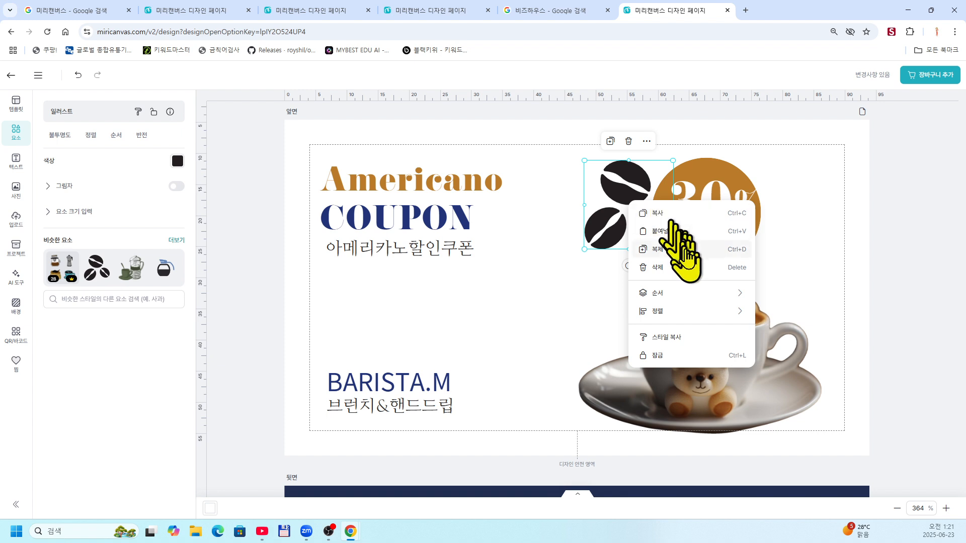
pyautogui.moveTo(671, 299)
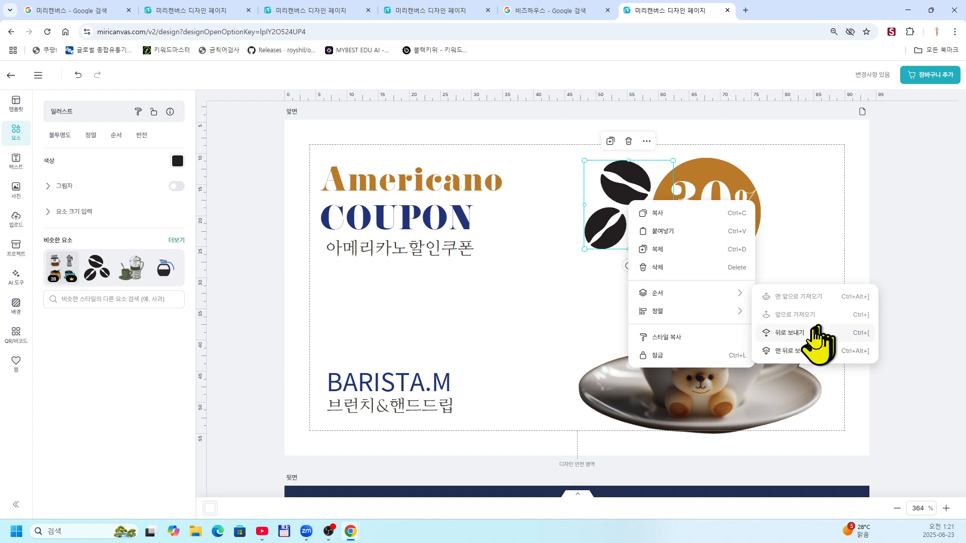
pyautogui.click(794, 335)
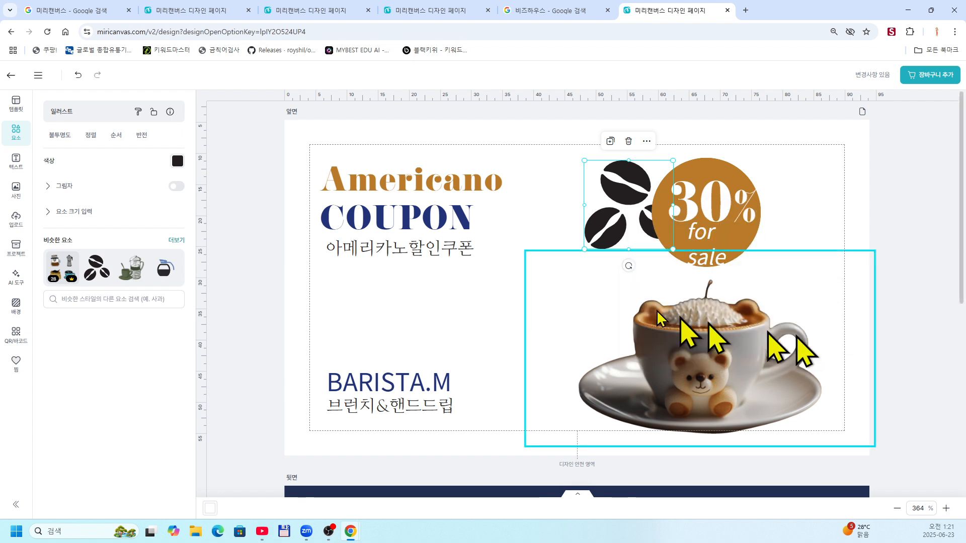
pyautogui.moveTo(608, 241); pyautogui.dragTo(558, 254)
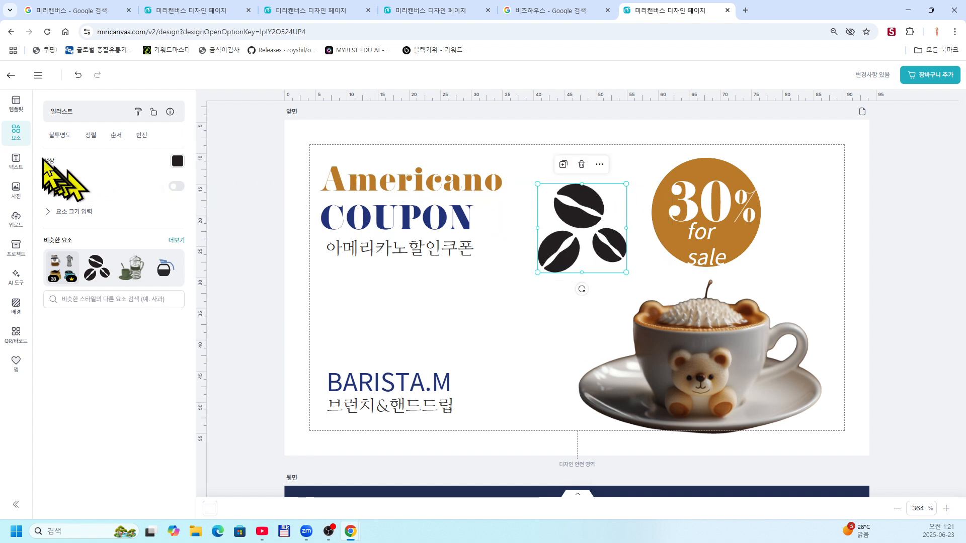
# Browse the 커피 element results, narrowing them to illustrations, for other coffee graphics
pyautogui.click(16, 132)
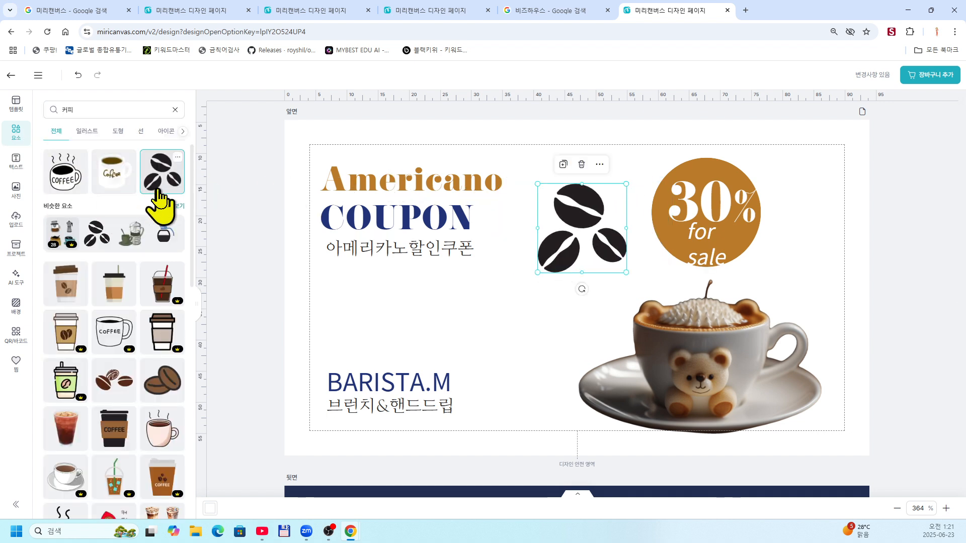
pyautogui.scroll(-5, 177, 319)
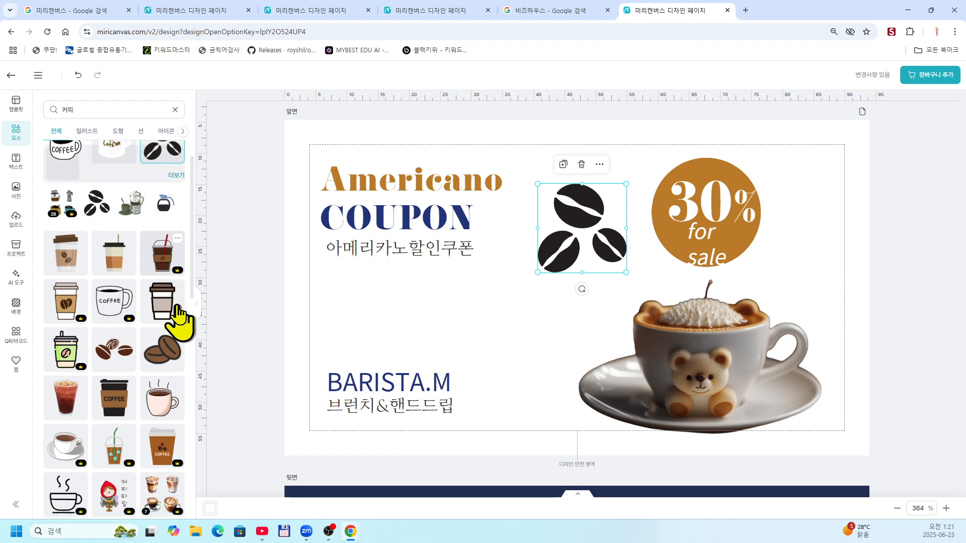
pyautogui.scroll(5, 177, 320)
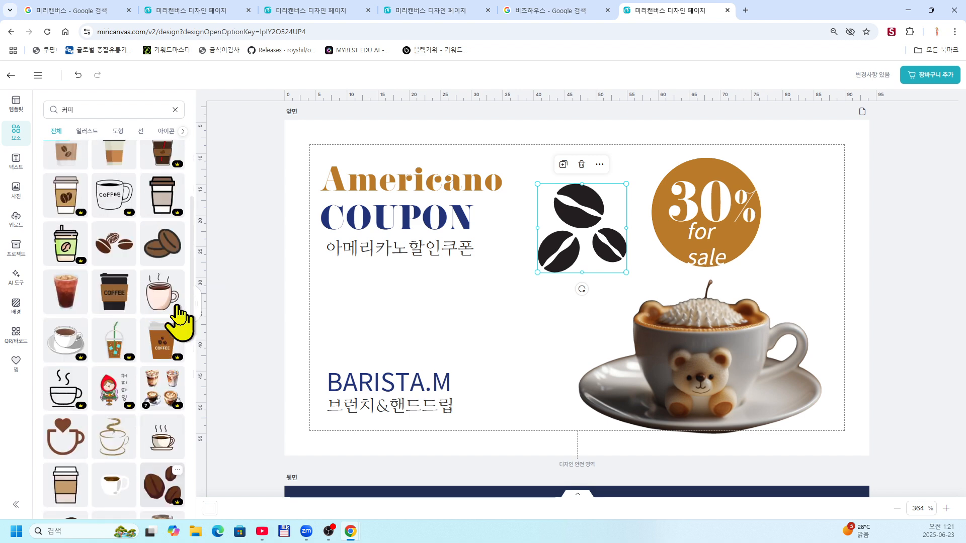
pyautogui.click(88, 132)
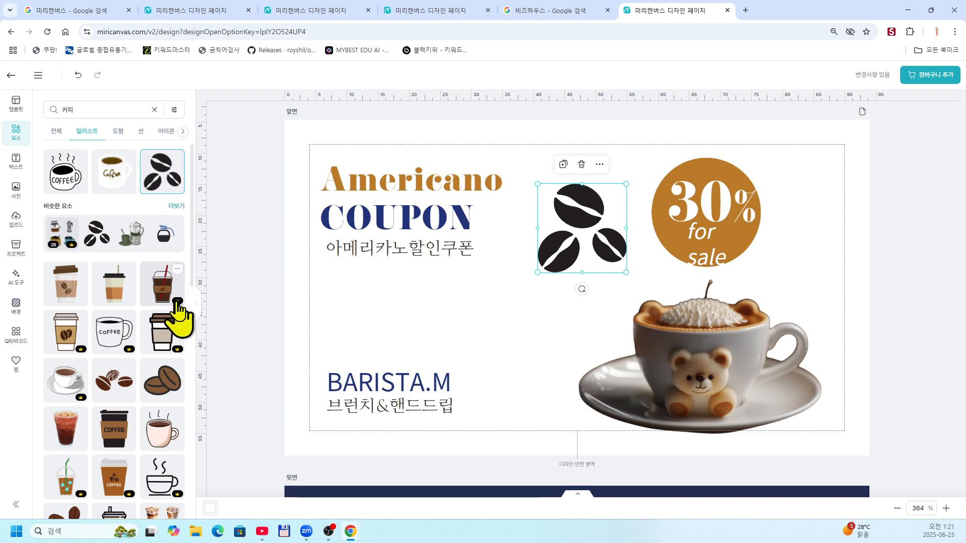
pyautogui.scroll(-5, 178, 305)
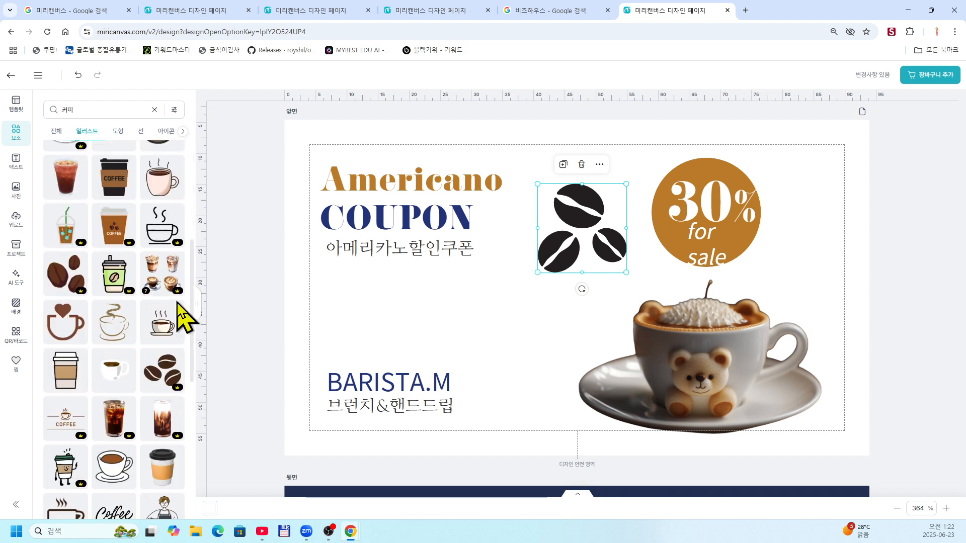
pyautogui.scroll(5, 178, 312)
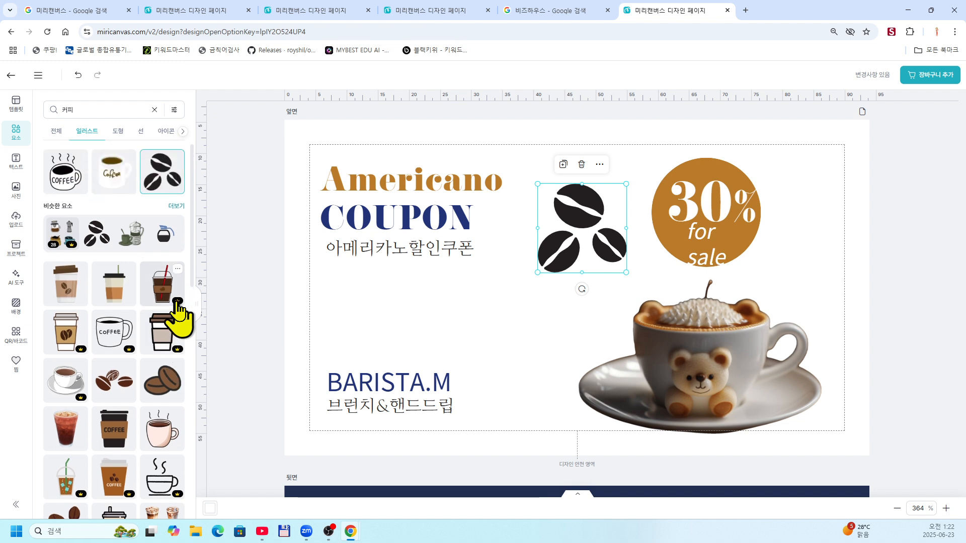
pyautogui.scroll(-1, 178, 307)
pyautogui.scroll(1, 178, 313)
# Shift the bear cup cutout slightly right and nudge the 30% badge slightly left above it
pyautogui.moveTo(652, 369)
pyautogui.mouseDown()
pyautogui.moveTo(684, 366)
pyautogui.moveTo(668, 368)
pyautogui.mouseUp()
pyautogui.click(685, 242)
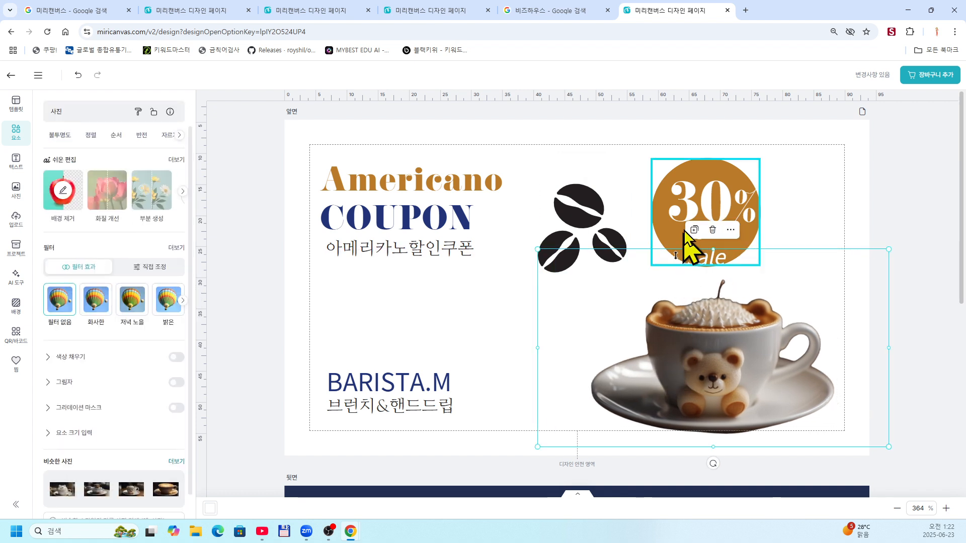
pyautogui.moveTo(691, 230); pyautogui.dragTo(682, 218)
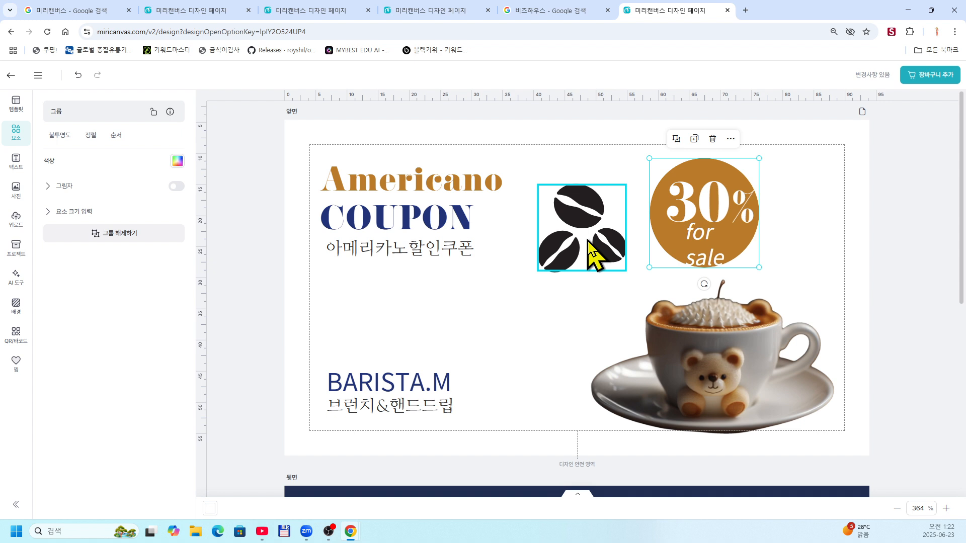
# Shrink the coffee bean illustration and place it at the upper-left start of the Americano title
pyautogui.click(558, 248)
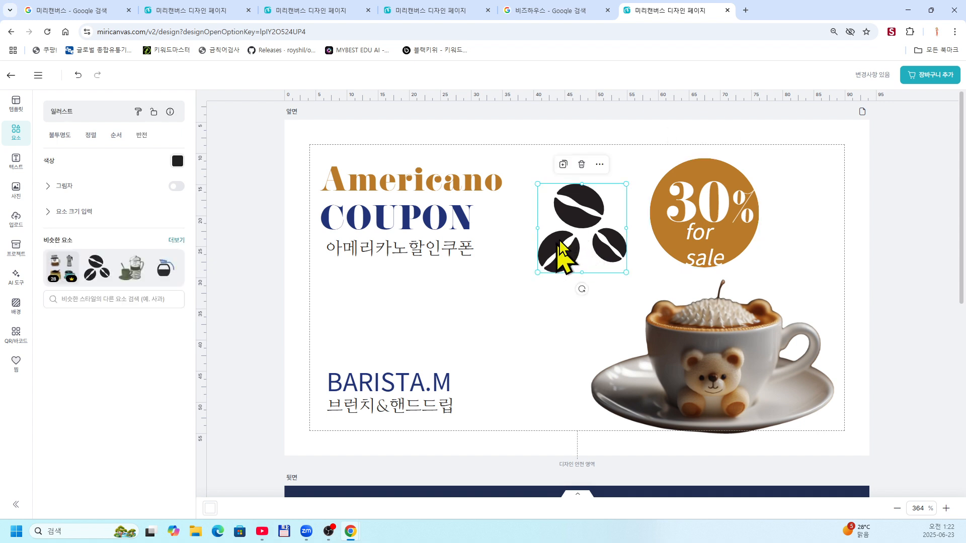
pyautogui.moveTo(558, 244); pyautogui.dragTo(536, 253)
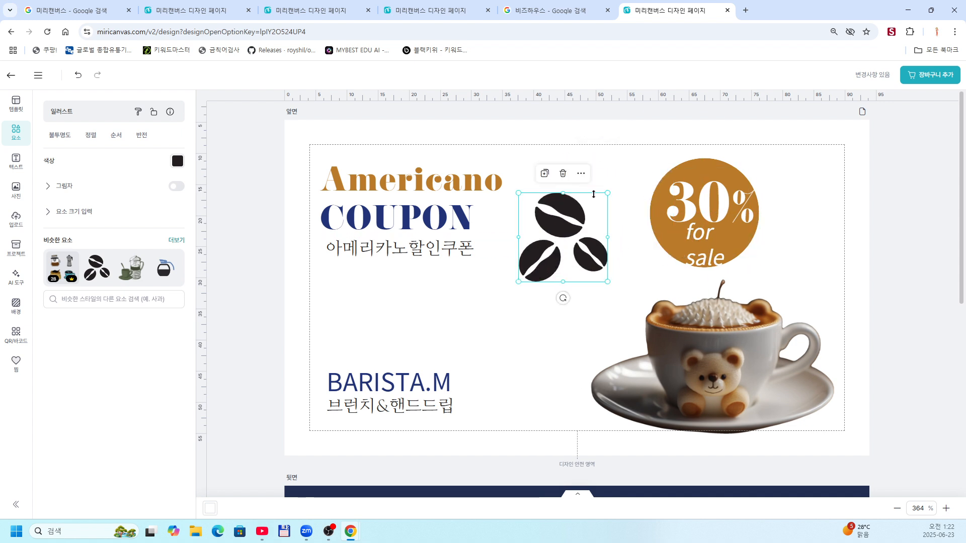
pyautogui.moveTo(605, 194); pyautogui.dragTo(350, 160)
pyautogui.moveTo(351, 127); pyautogui.dragTo(320, 153)
pyautogui.click(880, 216)
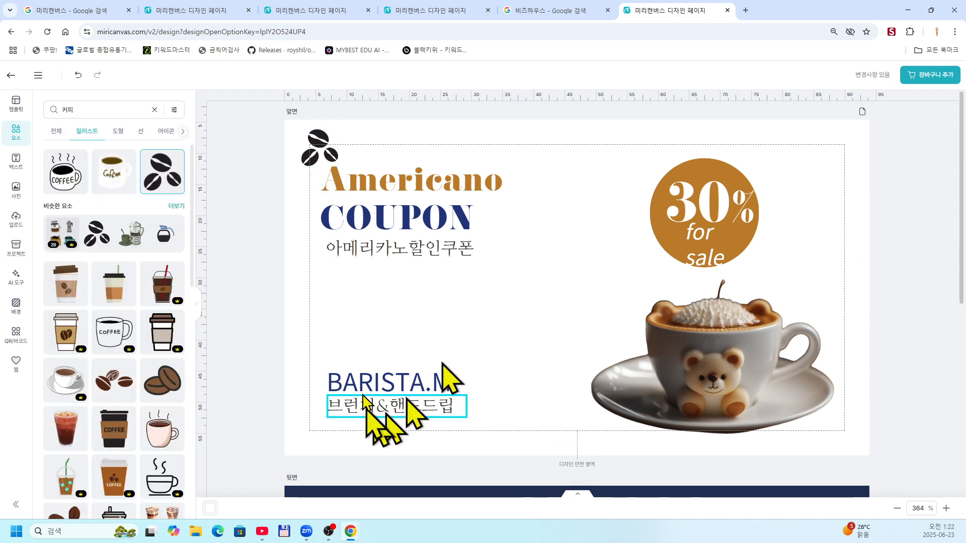
# On the back side, inspect the Americano 30% Coupon title and open the full list of elements similar to the ornamental divider
pyautogui.scroll(-6, 550, 301)
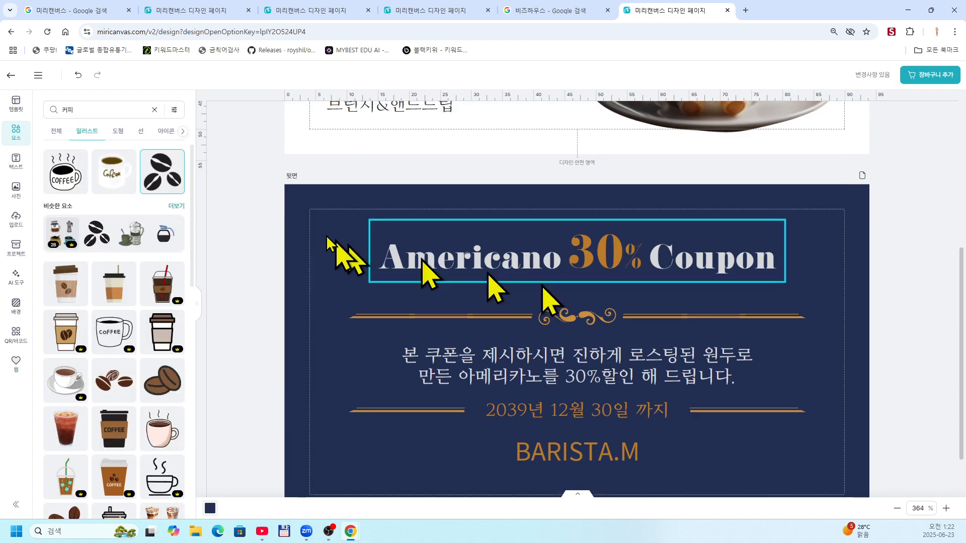
pyautogui.scroll(-2, 738, 298)
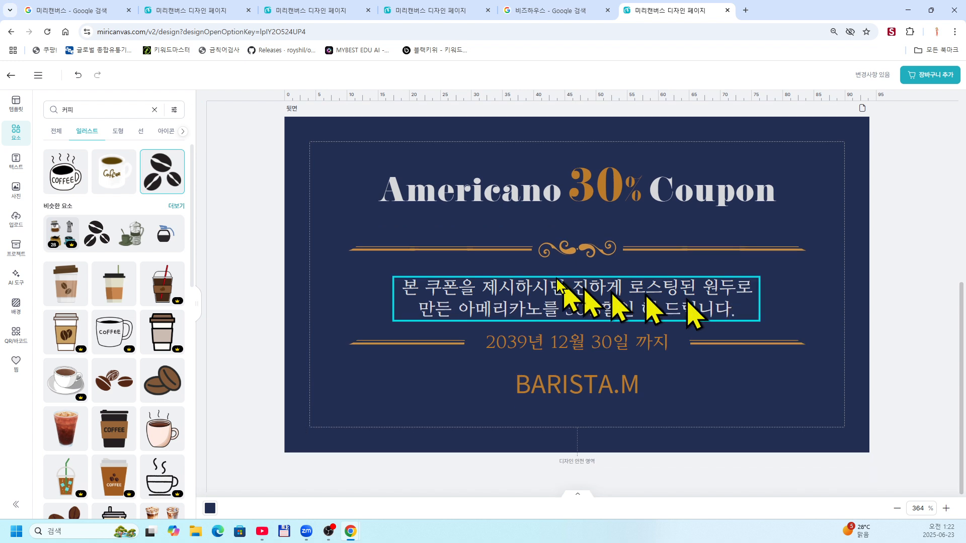
pyautogui.click(517, 201)
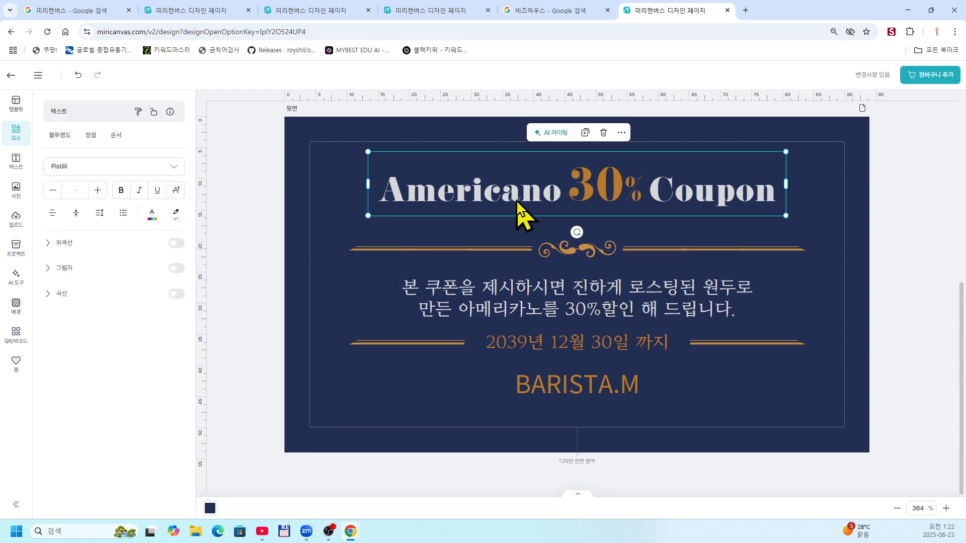
pyautogui.click(496, 248)
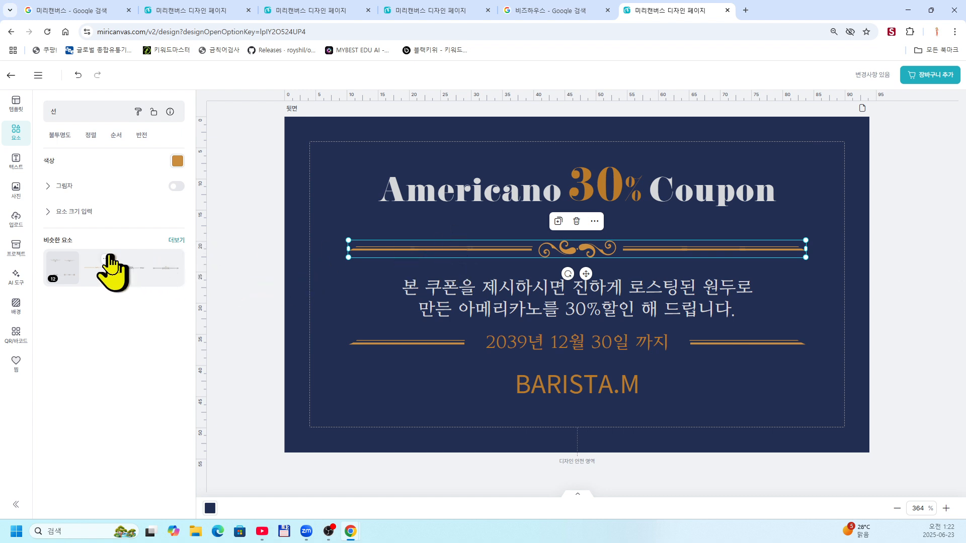
pyautogui.click(176, 241)
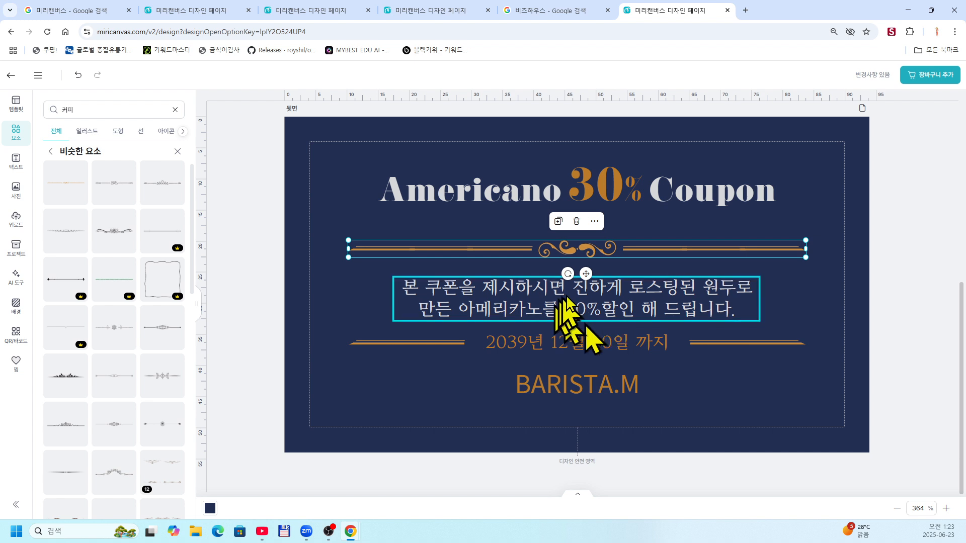
# Inspect the font choices for the back side's coupon description and open the expiry date line as editable text
pyautogui.click(496, 291)
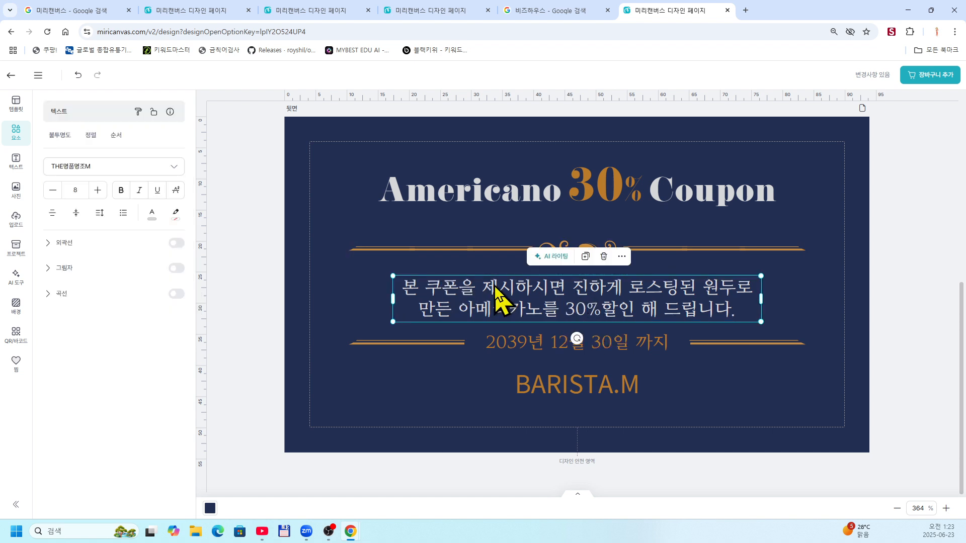
pyautogui.click(176, 171)
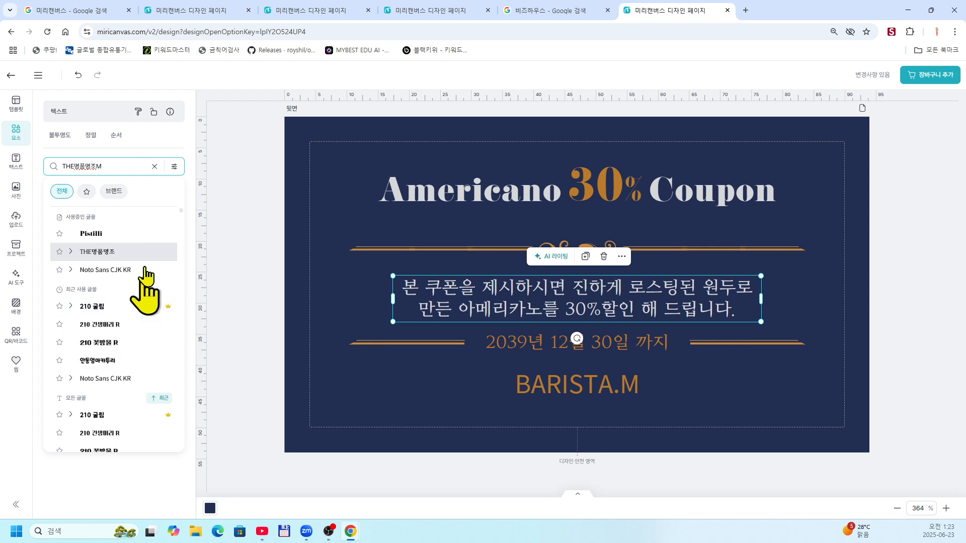
pyautogui.click(537, 347)
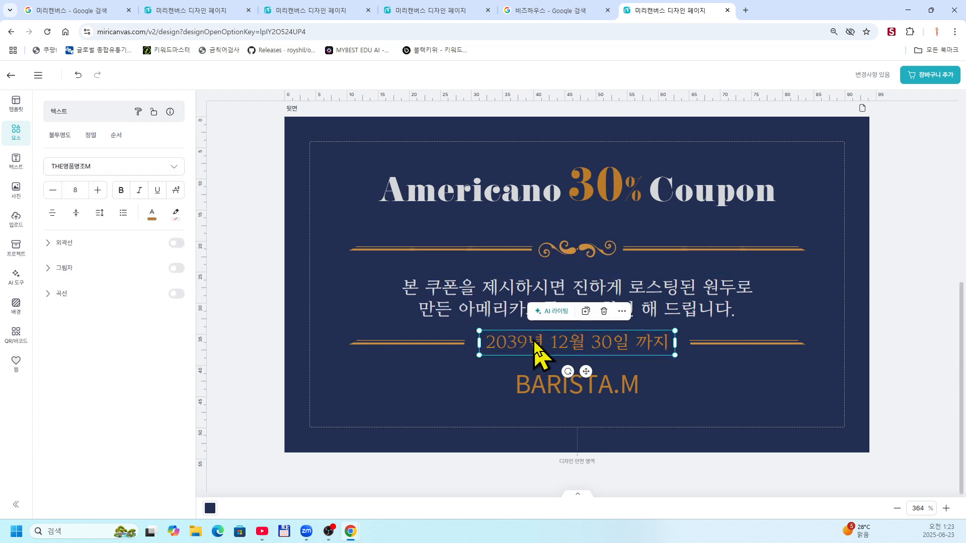
pyautogui.doubleClick(535, 342)
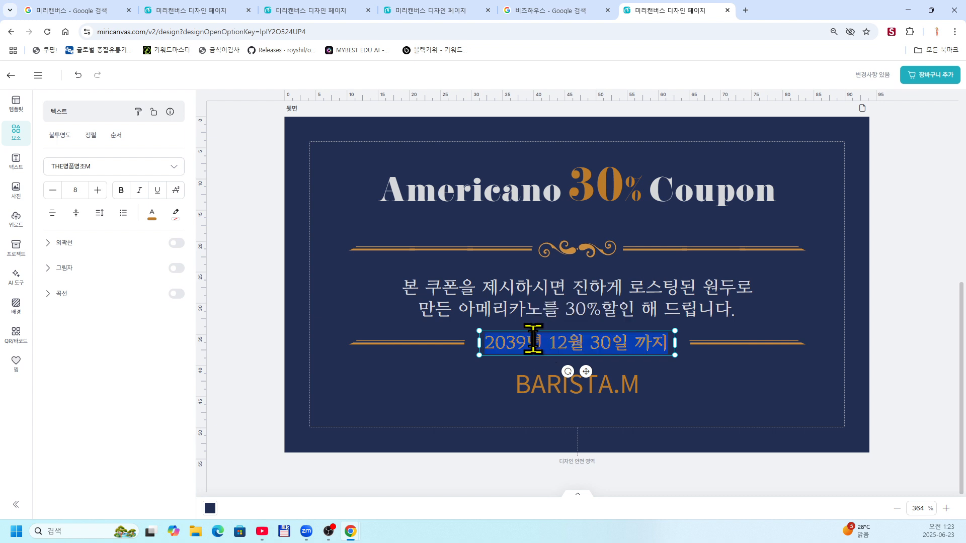
pyautogui.click(516, 342)
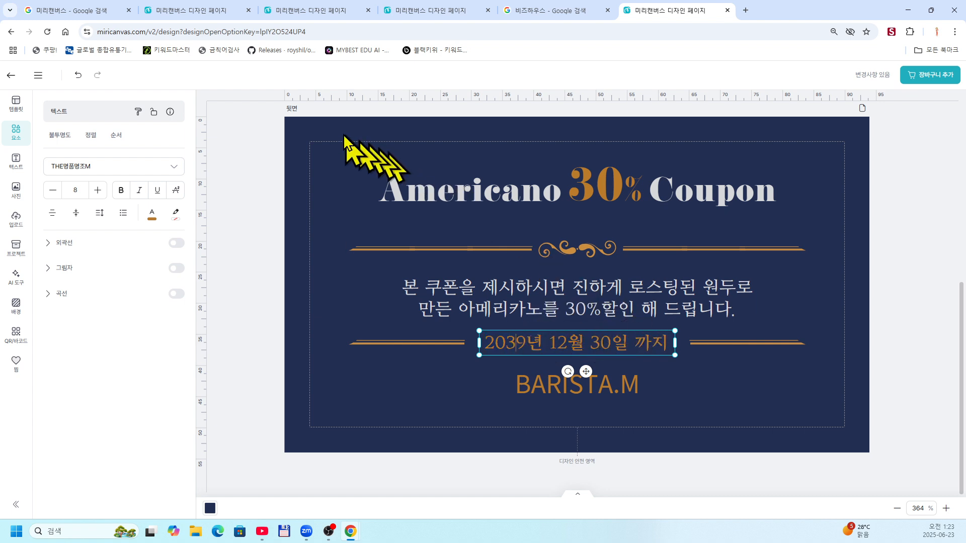
pyautogui.click(310, 130)
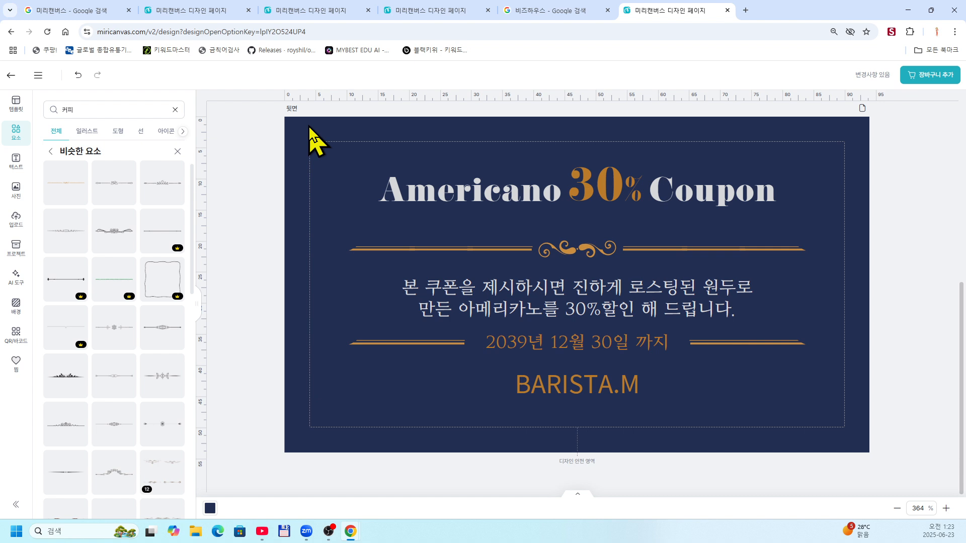
# Try several greys from the basic palette for the back side's background and settle on dark grey #595959
pyautogui.click(210, 508)
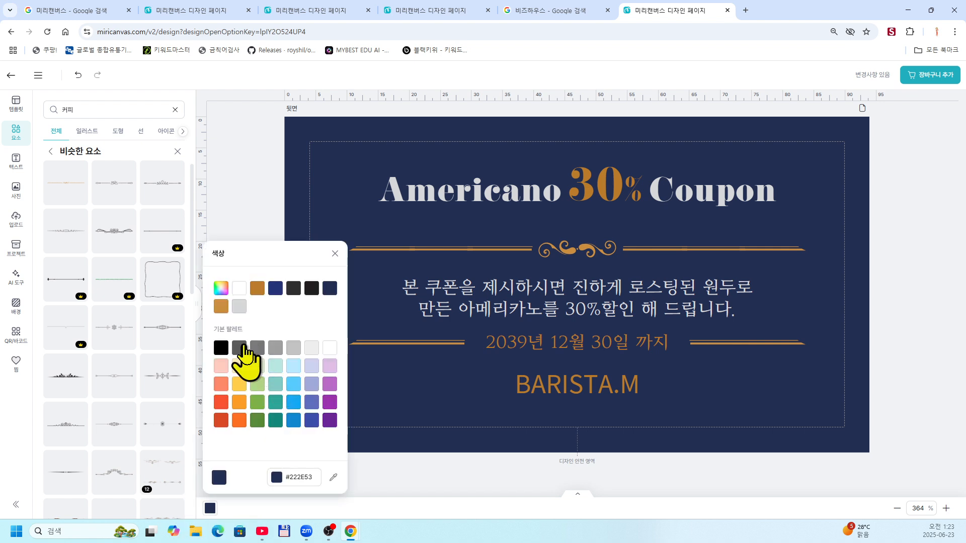
pyautogui.click(239, 347)
pyautogui.click(275, 348)
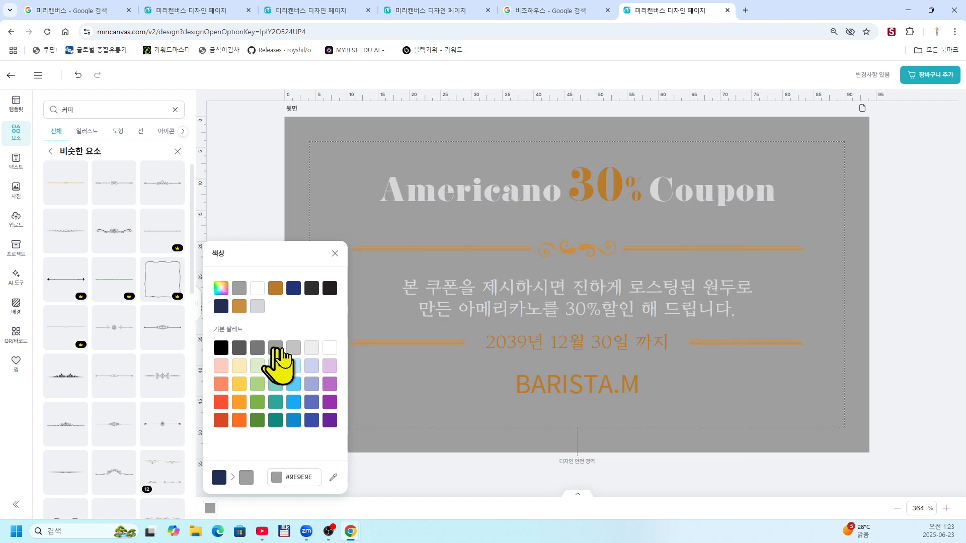
pyautogui.click(293, 348)
pyautogui.click(257, 347)
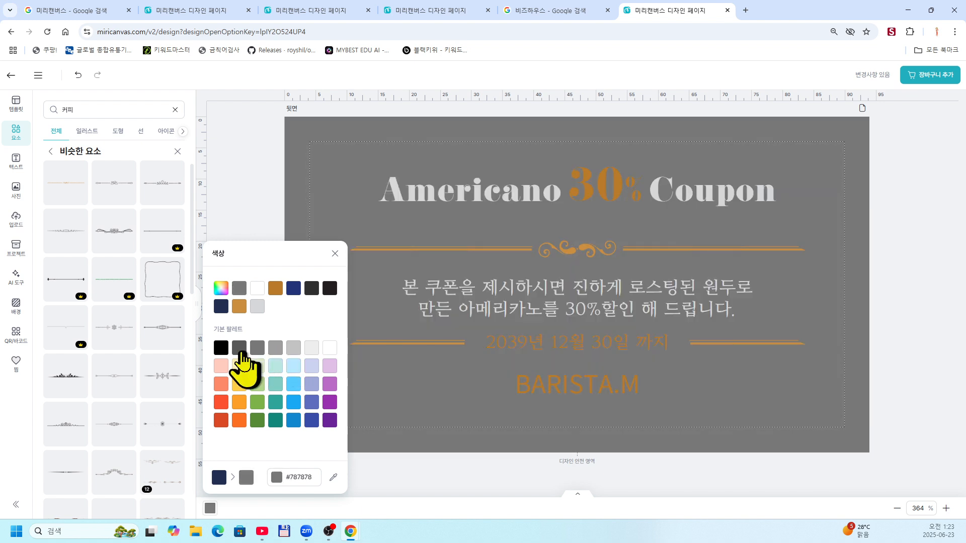
pyautogui.click(240, 349)
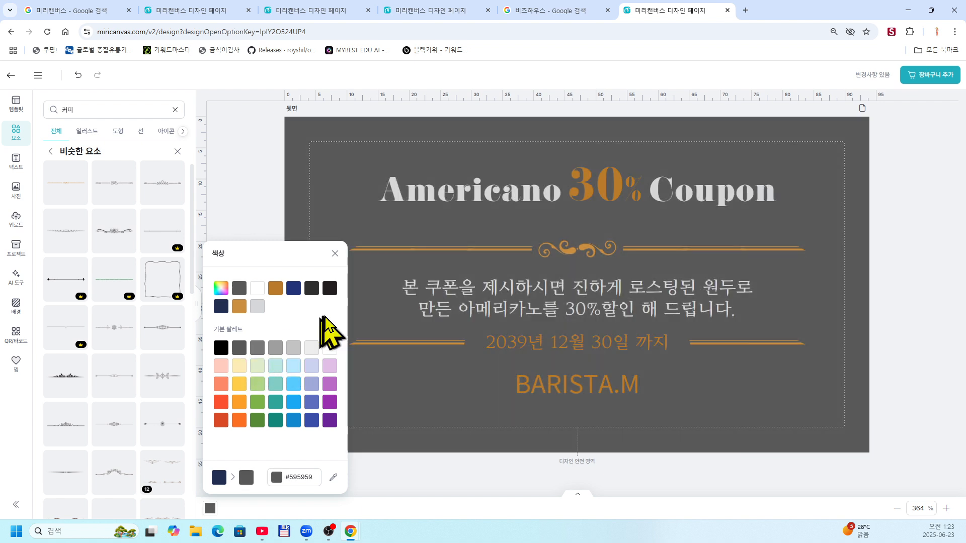
pyautogui.click(858, 237)
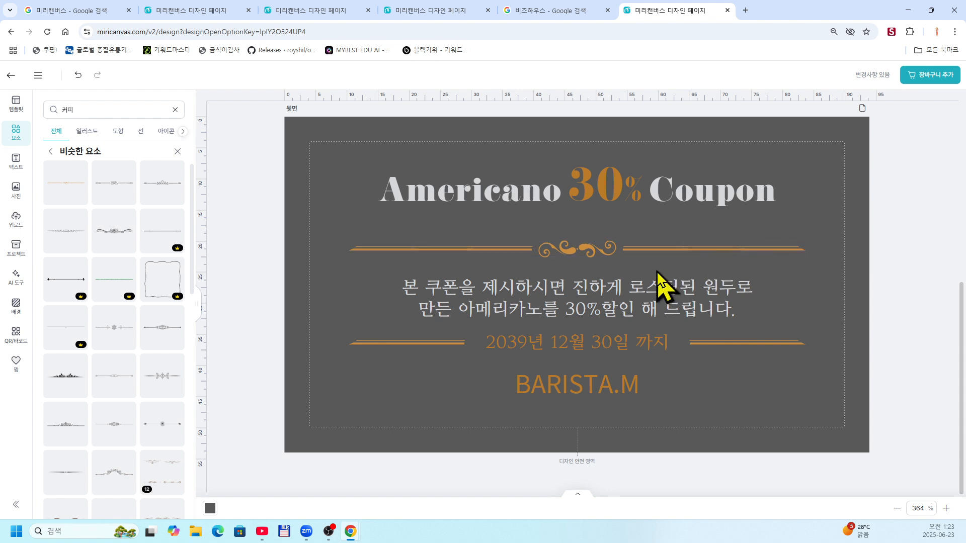
# Try the mint colour #B8E5E0 on the ornamental divider below the title and undo the recolouring
pyautogui.click(495, 248)
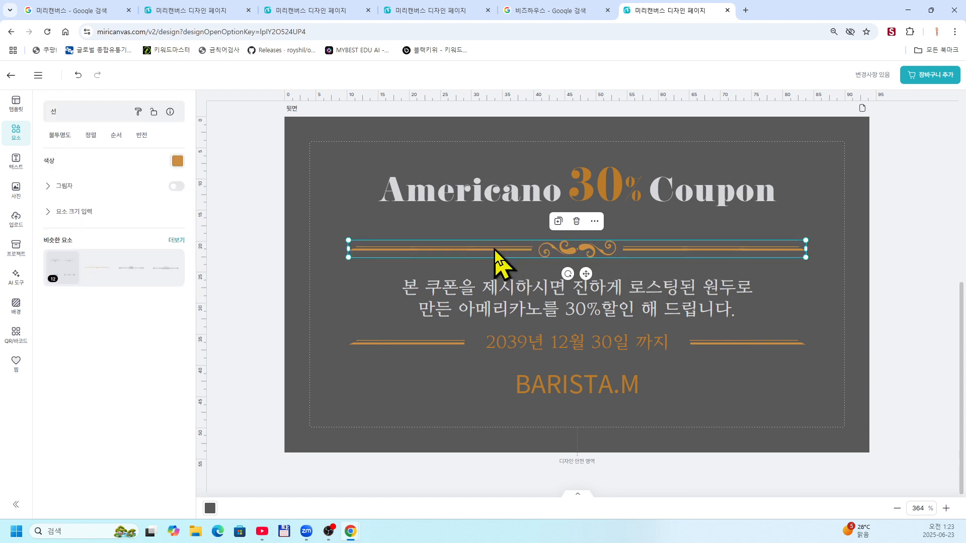
pyautogui.click(177, 161)
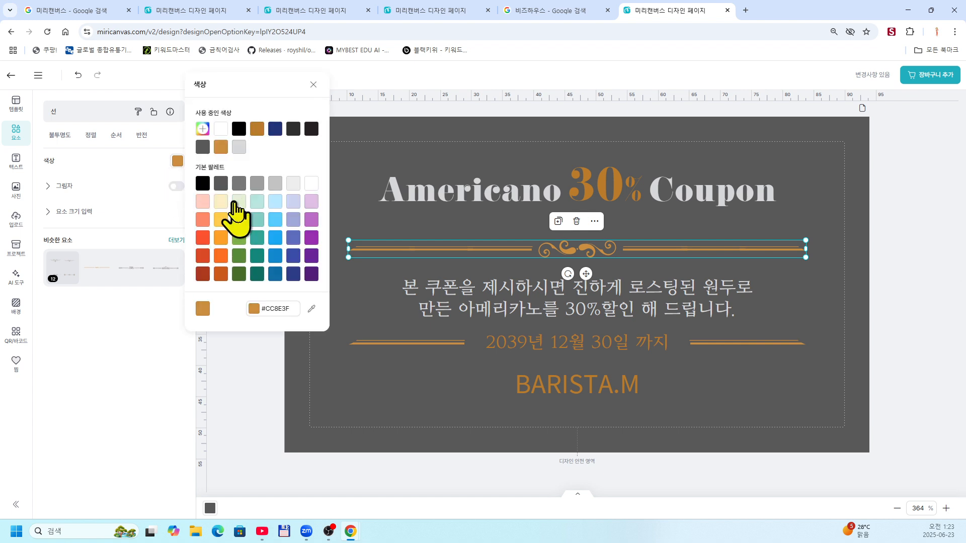
pyautogui.click(257, 203)
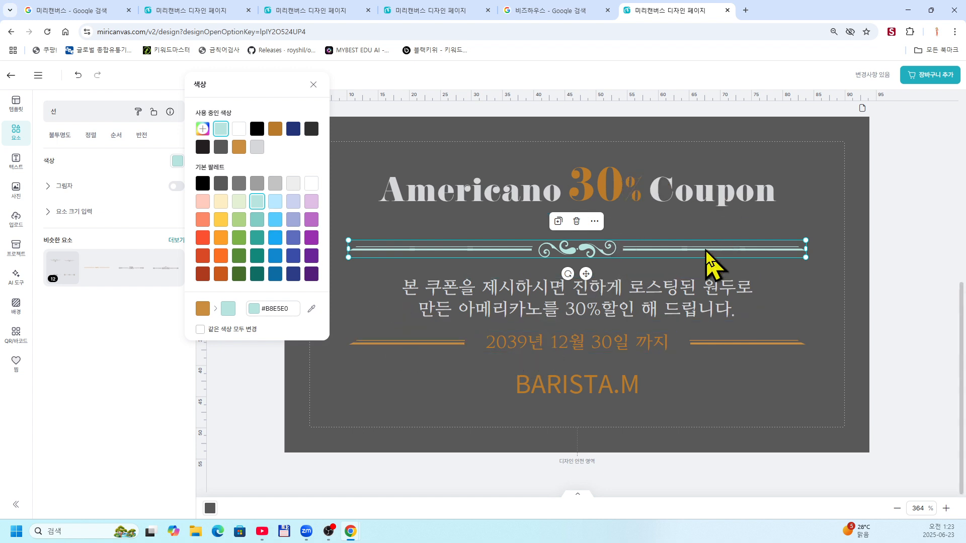
pyautogui.click(313, 84)
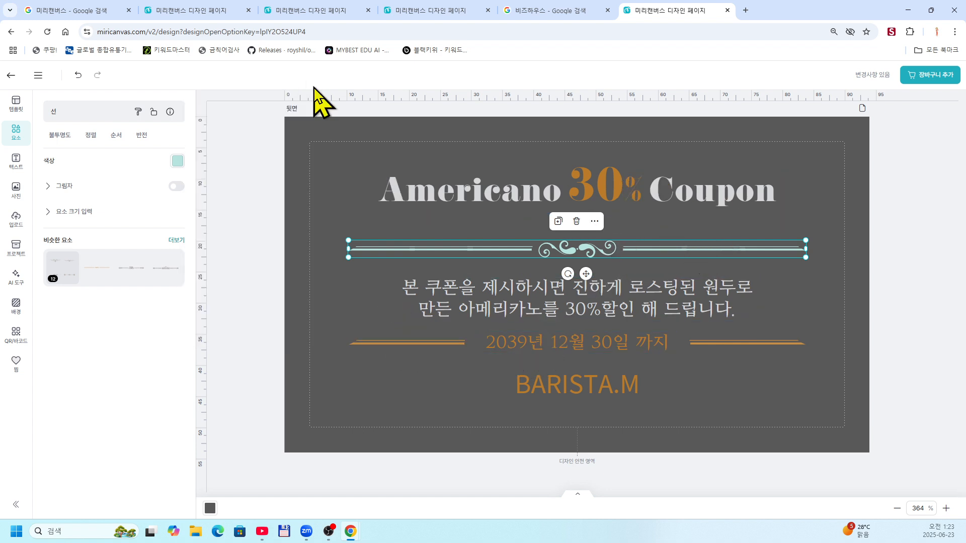
pyautogui.click(79, 77)
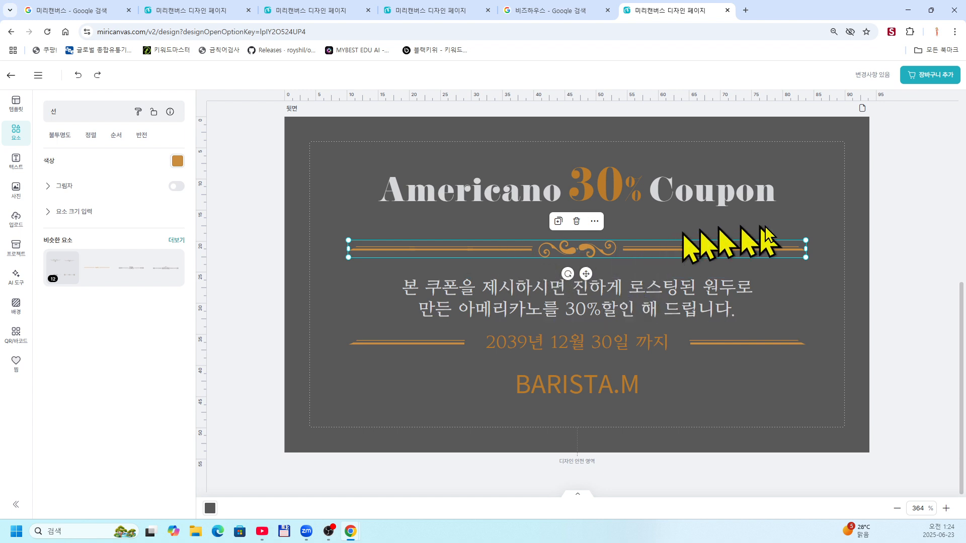
pyautogui.click(892, 213)
# Recolour only the letters "up" of Coupon in the back side's title to red #FC5230
pyautogui.doubleClick(698, 196)
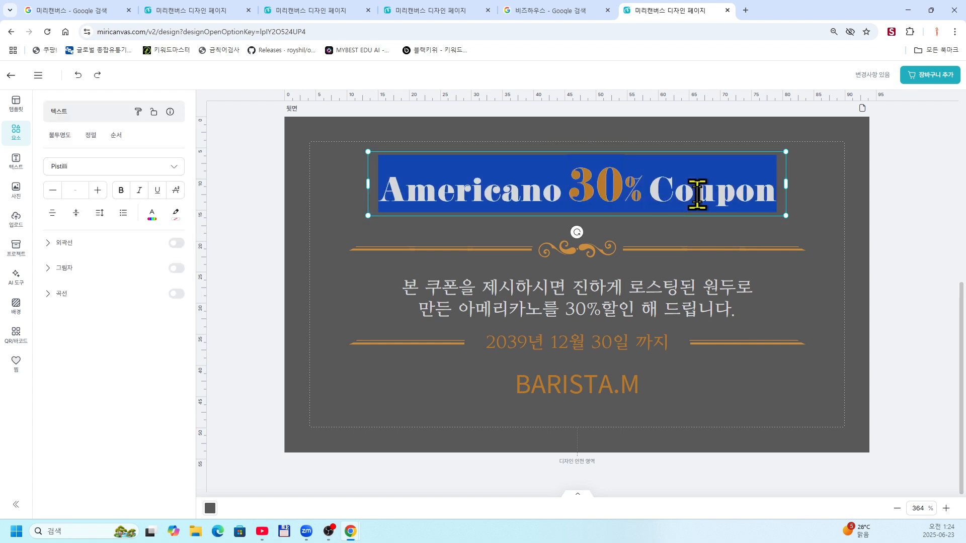
pyautogui.click(698, 195)
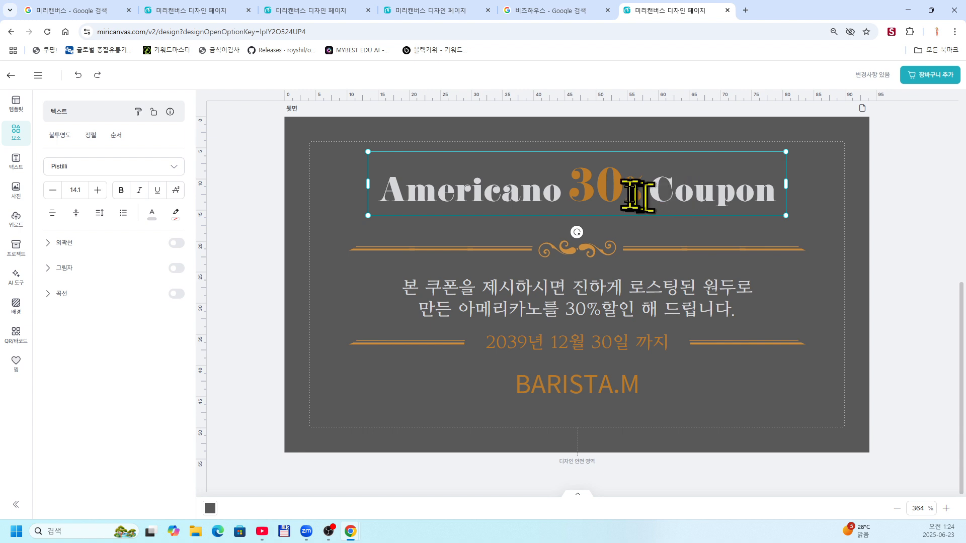
pyautogui.doubleClick(691, 193)
pyautogui.click(705, 193)
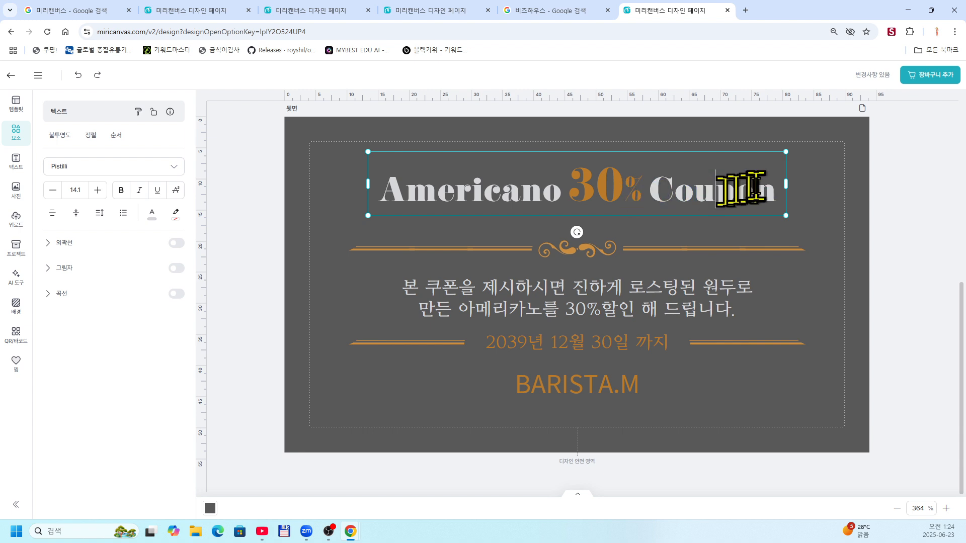
pyautogui.moveTo(700, 193); pyautogui.dragTo(732, 191)
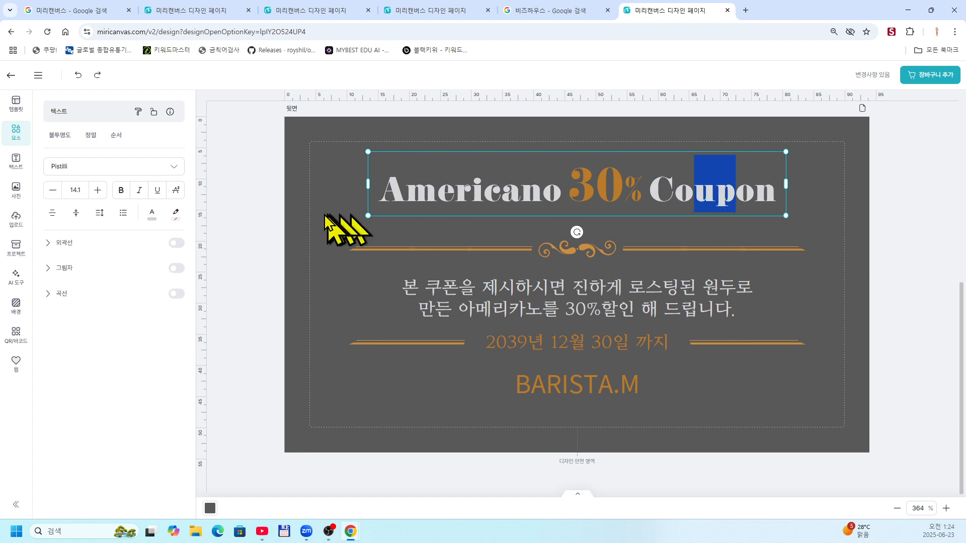
pyautogui.click(153, 217)
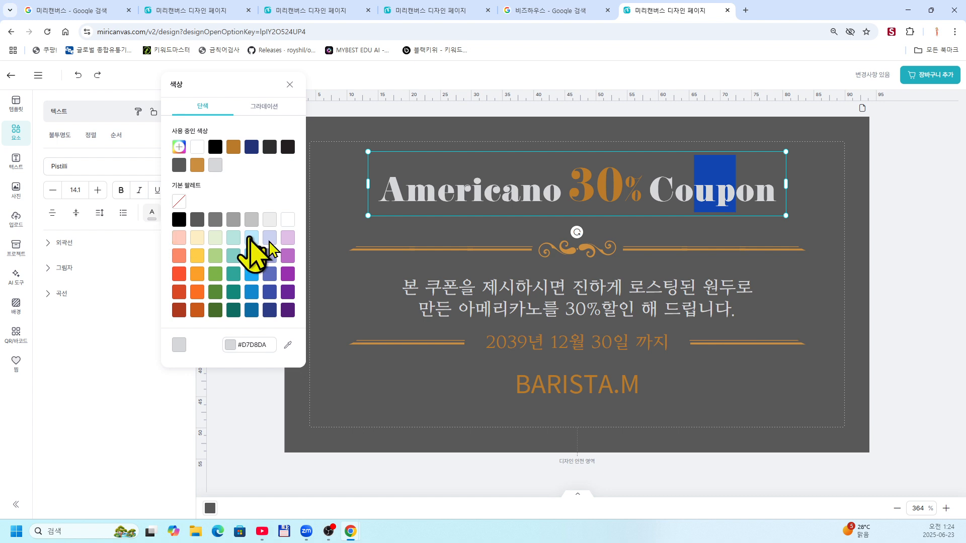
pyautogui.click(178, 274)
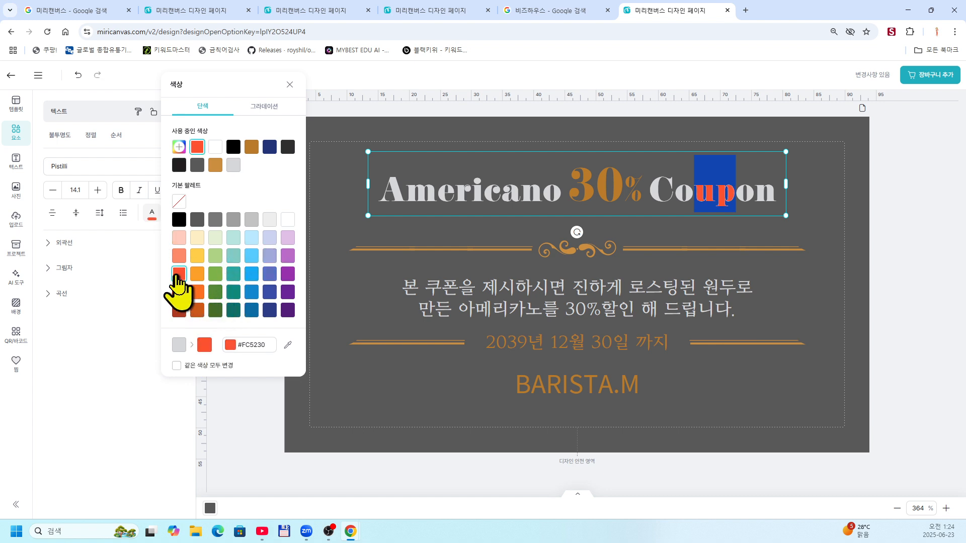
pyautogui.click(897, 208)
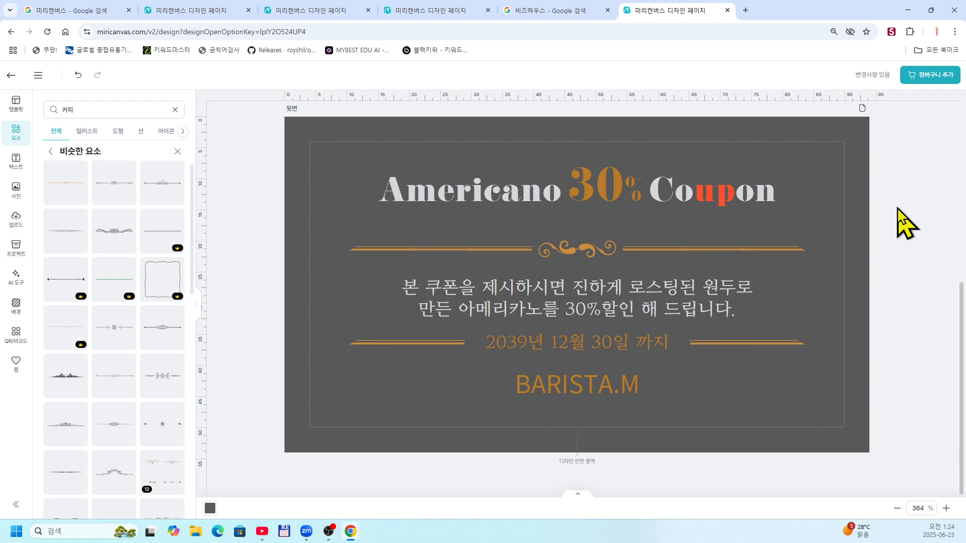
# Recolour only the letters "Ameri" of Americano in the back side's title to blue #3A4CA8
pyautogui.click(421, 194)
pyautogui.click(422, 194)
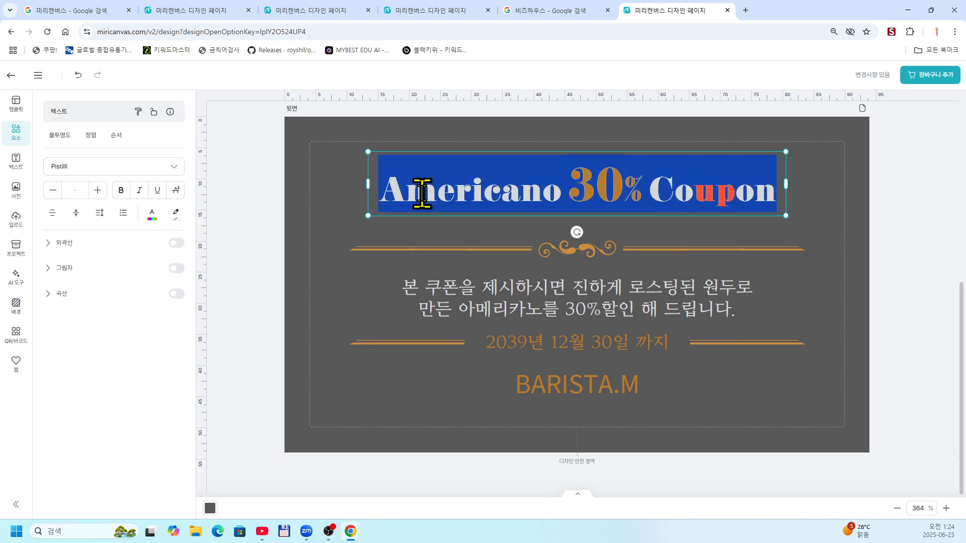
pyautogui.click(420, 193)
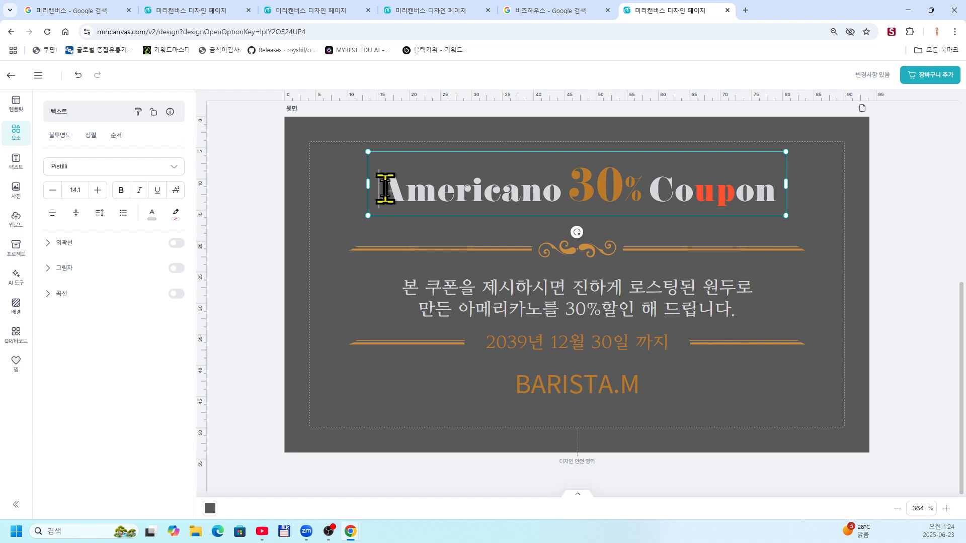
pyautogui.moveTo(385, 189); pyautogui.dragTo(451, 187)
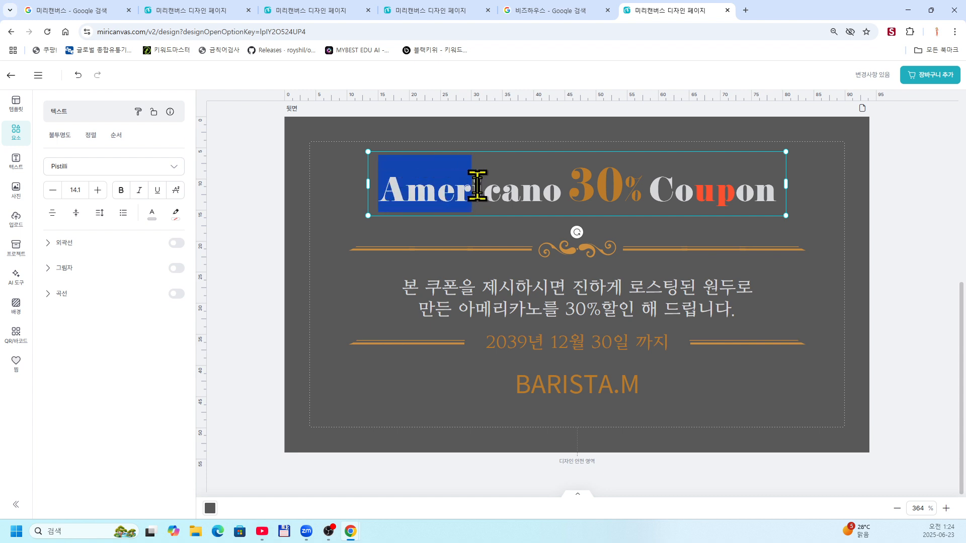
pyautogui.moveTo(477, 186); pyautogui.dragTo(482, 185)
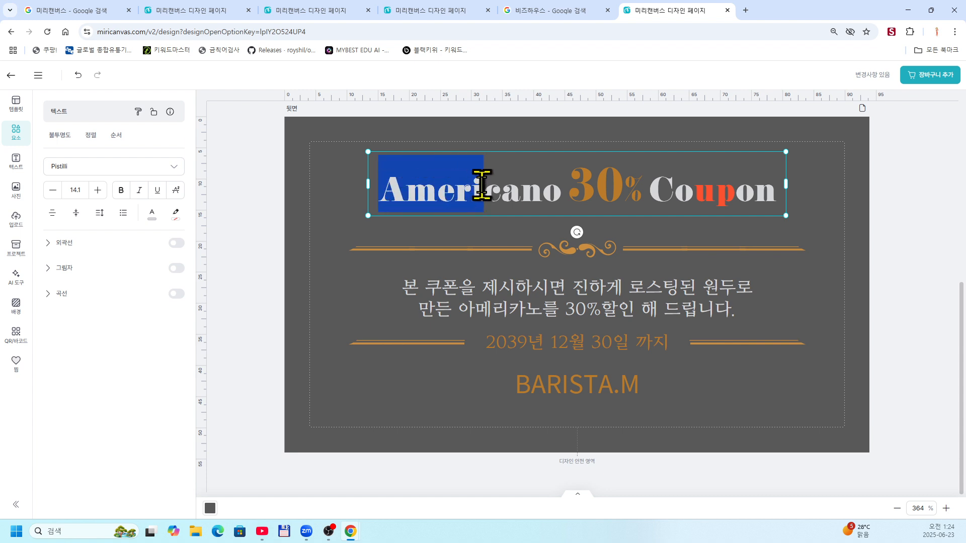
pyautogui.click(153, 221)
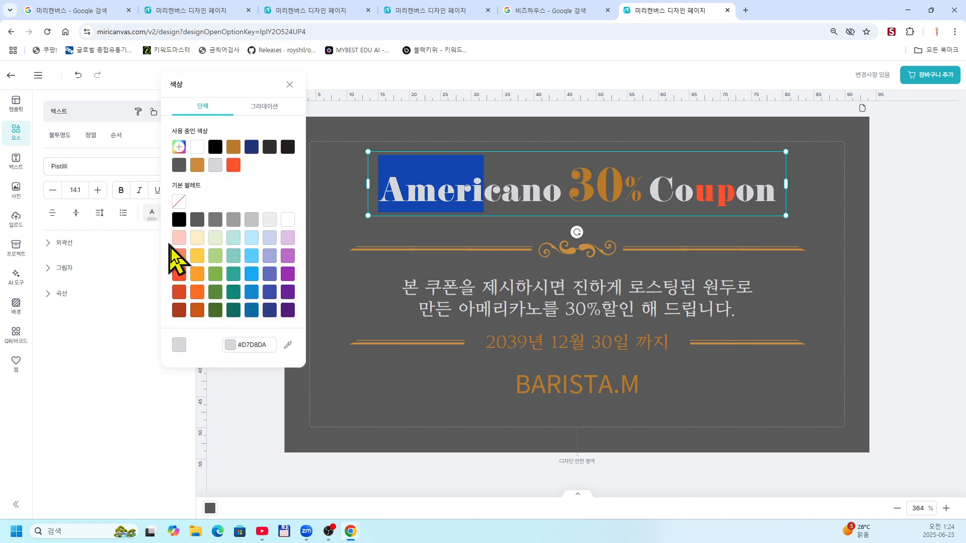
pyautogui.click(270, 292)
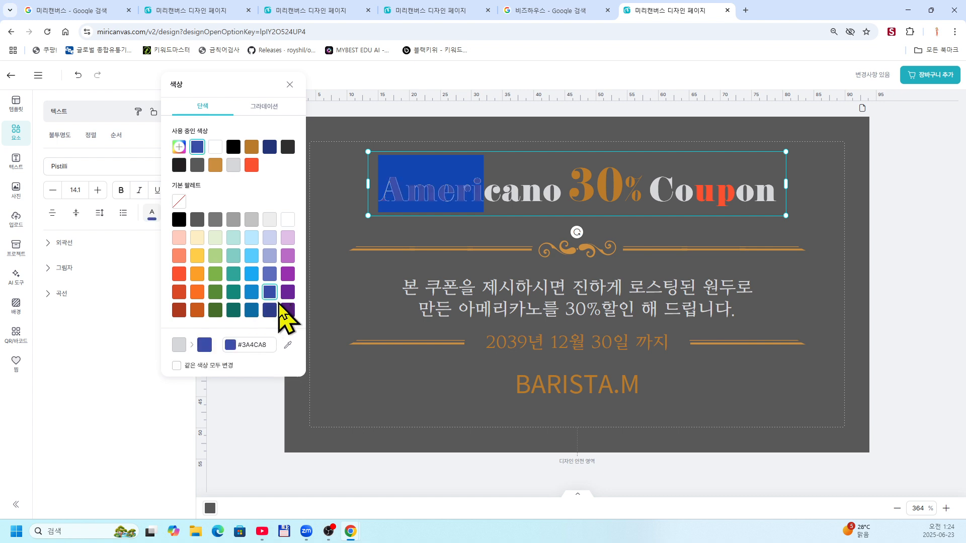
pyautogui.click(880, 185)
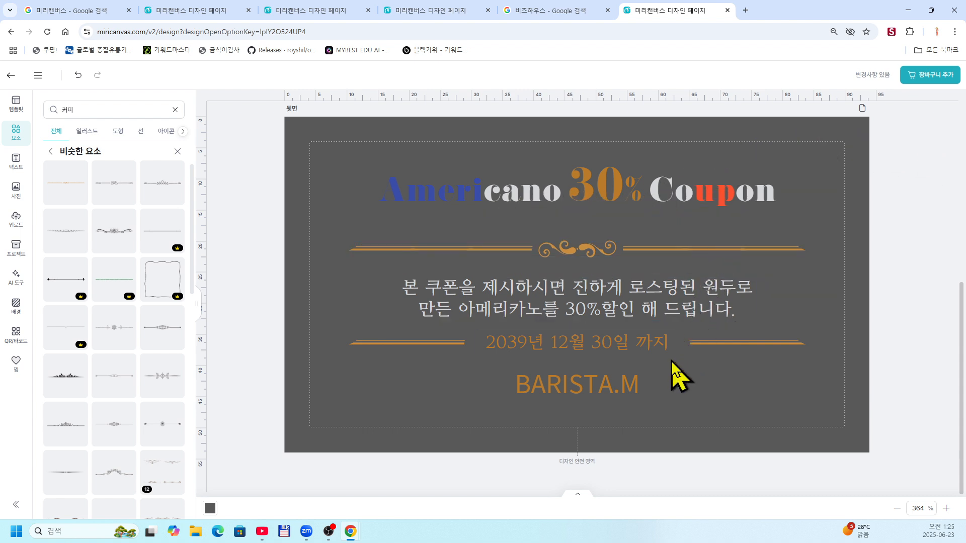
# Start adding the finished design to the cart and review the 기본 명함 paper, size, sides, corner and quantity options
pyautogui.scroll(6, 671, 361)
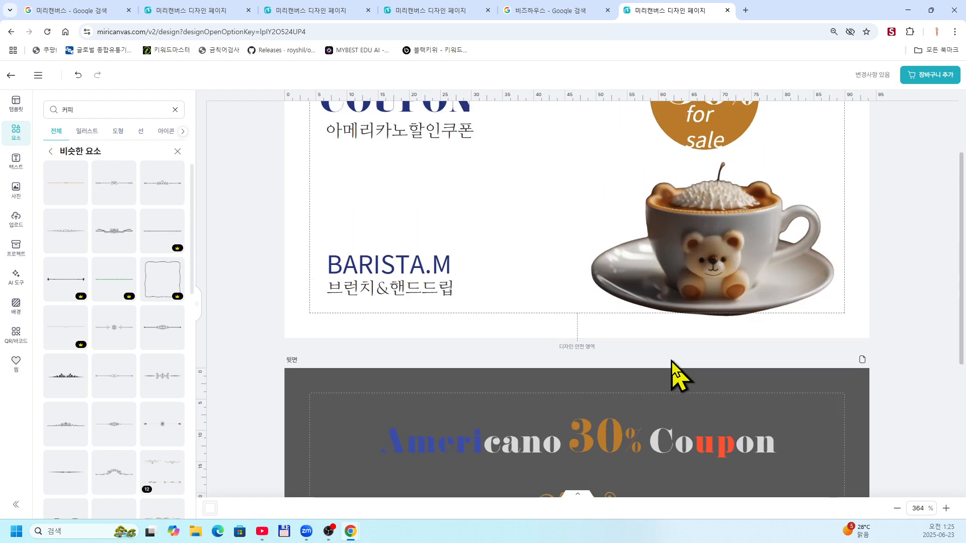
pyautogui.scroll(1, 673, 361)
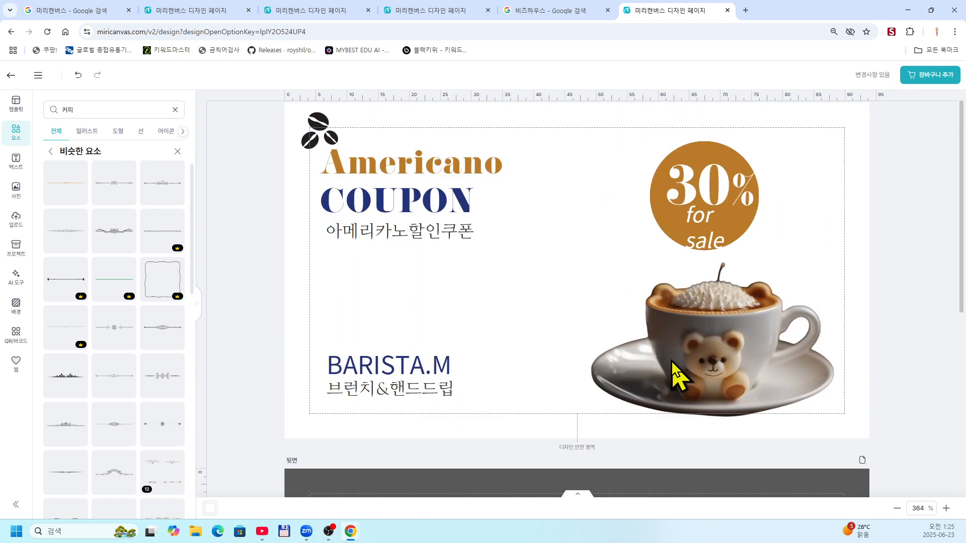
pyautogui.click(927, 80)
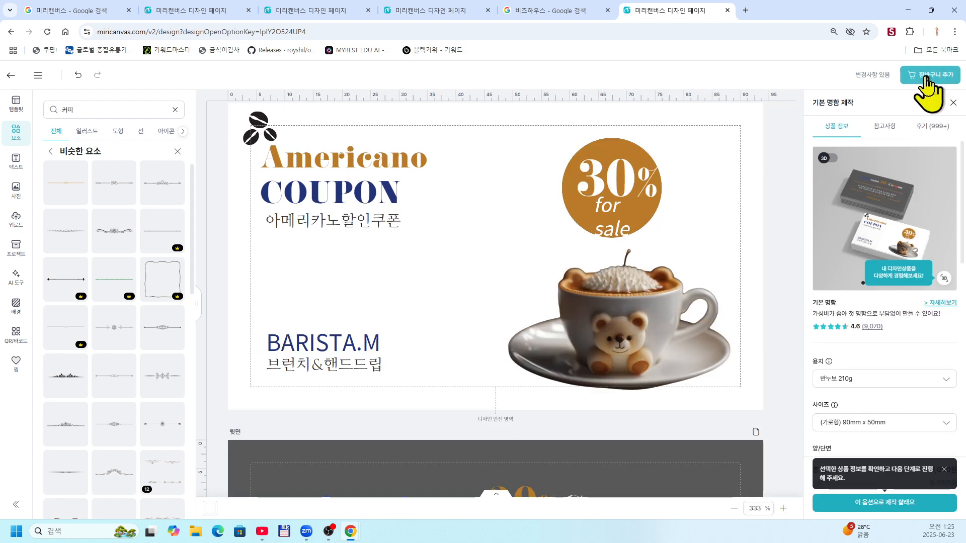
pyautogui.scroll(-5, 839, 417)
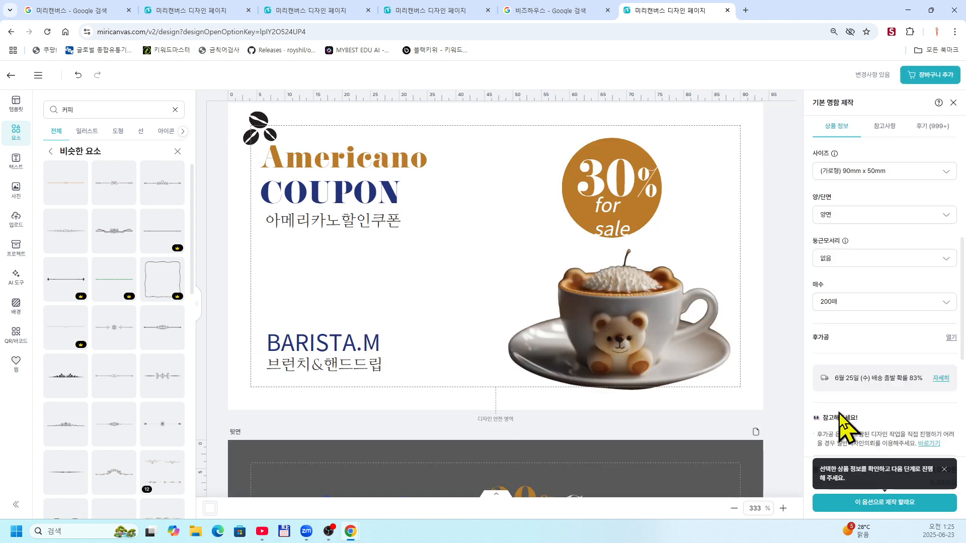
pyautogui.scroll(-2, 845, 425)
pyautogui.scroll(5, 846, 427)
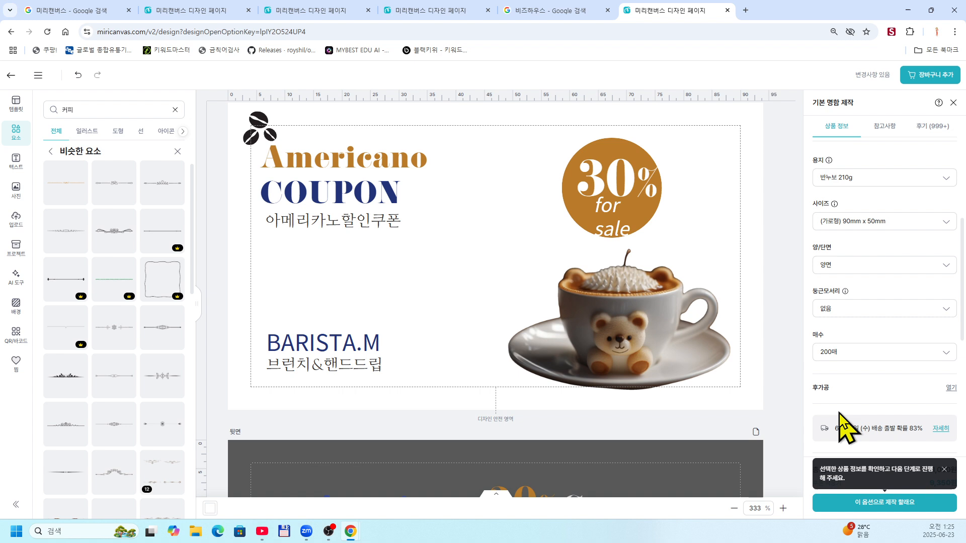
# Confirm the 기본 명함 print options and the typo check for all pages, add the design to the cart and go to the cart
pyautogui.click(823, 502)
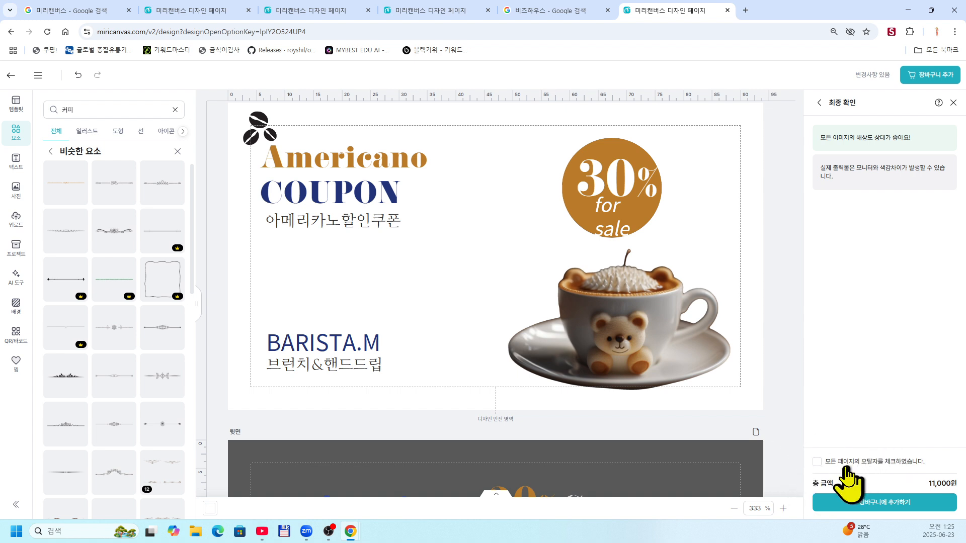
pyautogui.click(818, 463)
pyautogui.click(871, 503)
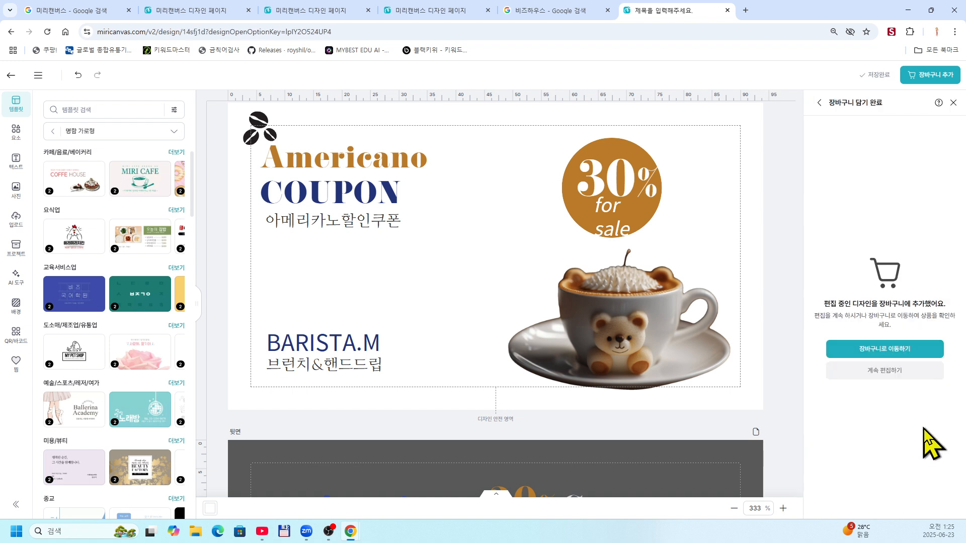
pyautogui.click(871, 360)
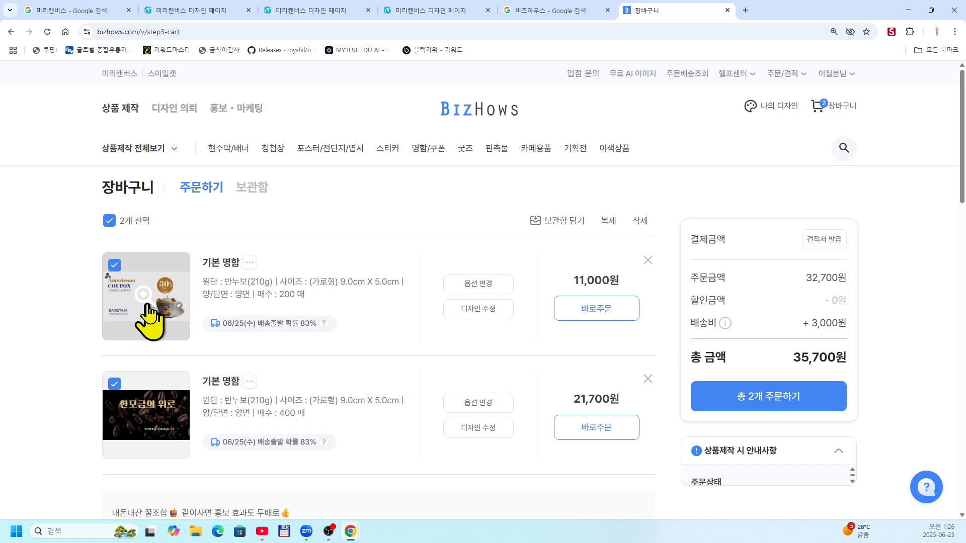
# Reopen the Americano COUPON card's design for editing from the cart, dismissing the safe-area guide and the product options
pyautogui.click(480, 313)
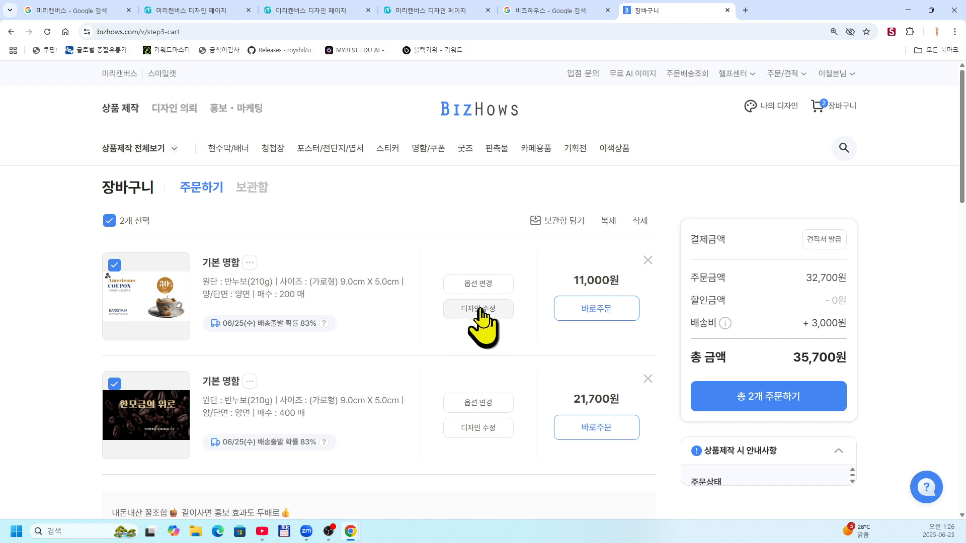
pyautogui.click(482, 313)
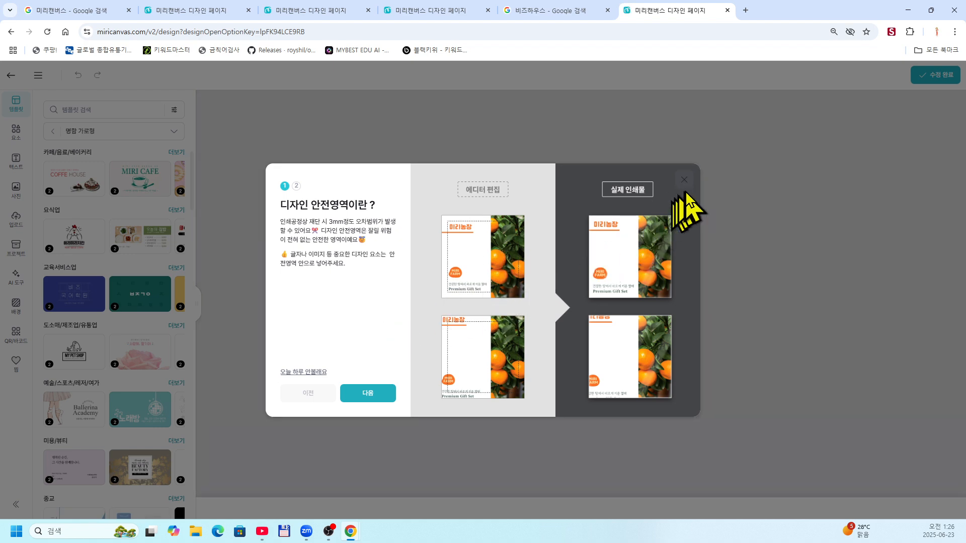
pyautogui.click(685, 181)
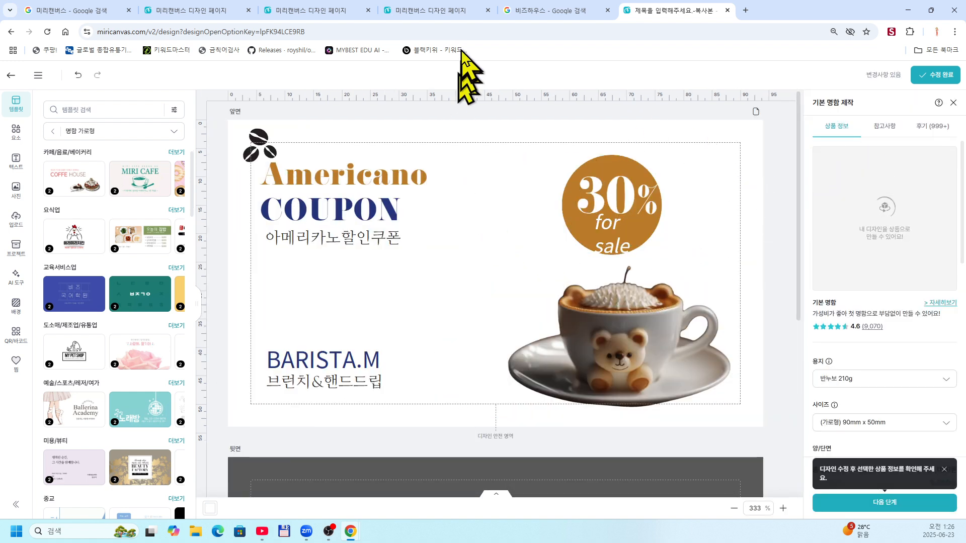
pyautogui.click(953, 103)
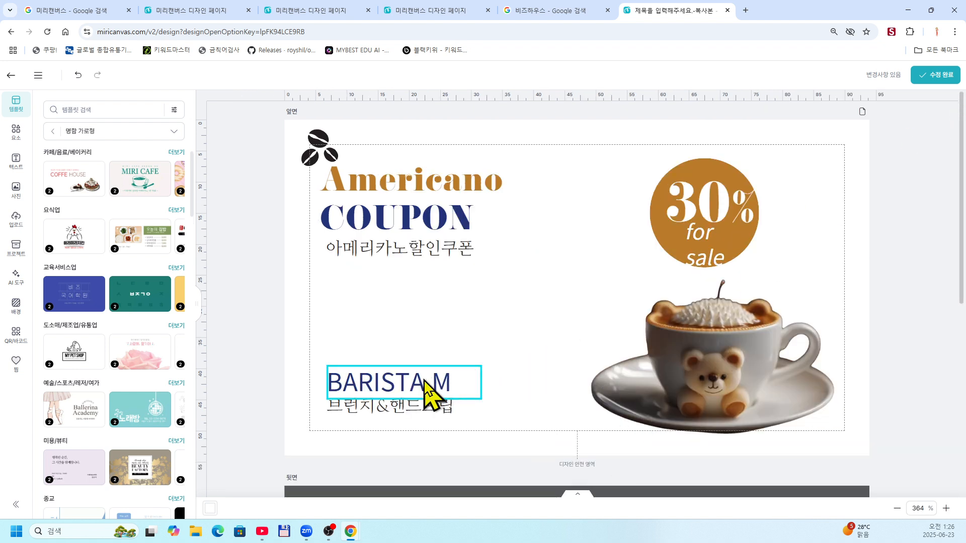
# Move the BARISTA.M and 브런치&핸드드립 texts higher on the front side and nudge the coffee cup photo slightly up
pyautogui.moveTo(424, 380); pyautogui.dragTo(425, 315)
pyautogui.moveTo(403, 409); pyautogui.dragTo(402, 367)
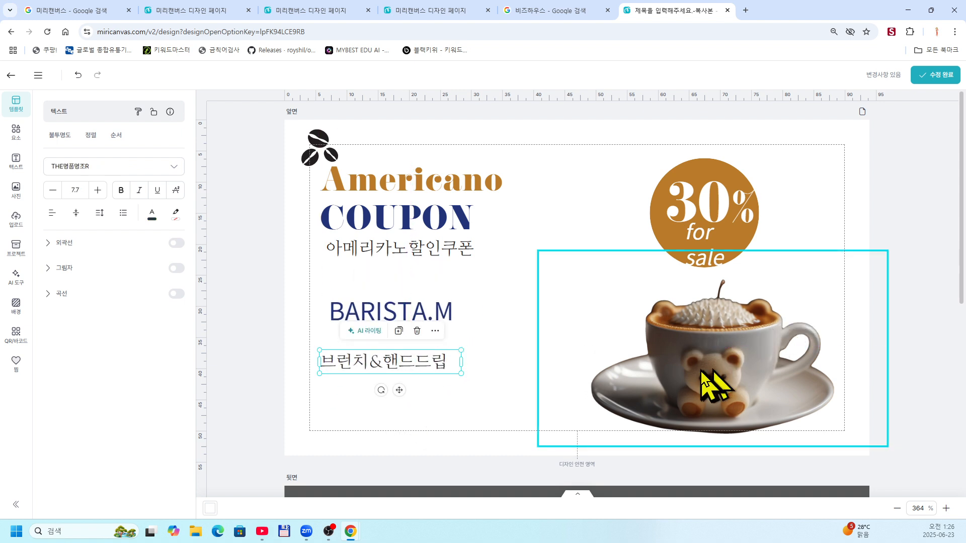
pyautogui.moveTo(701, 370); pyautogui.dragTo(703, 363)
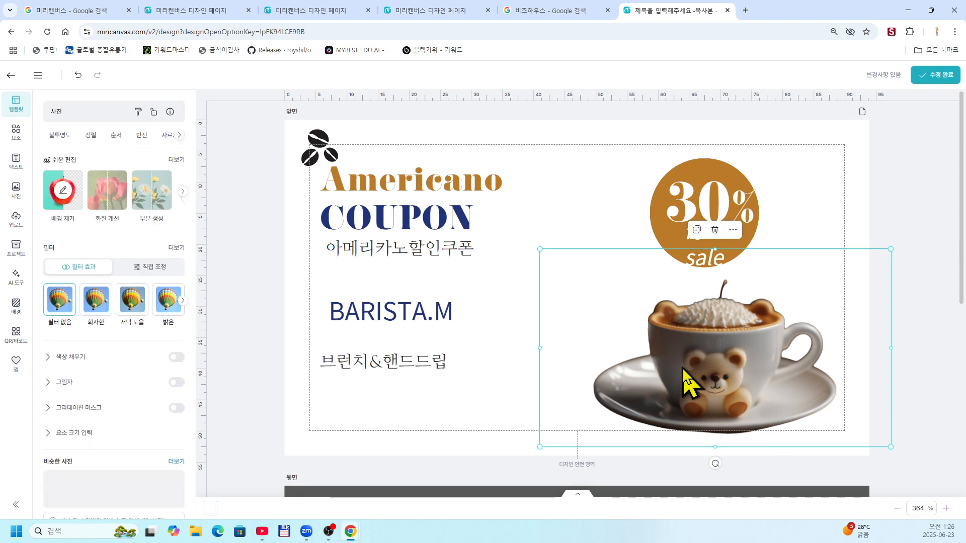
pyautogui.moveTo(732, 333); pyautogui.dragTo(720, 325)
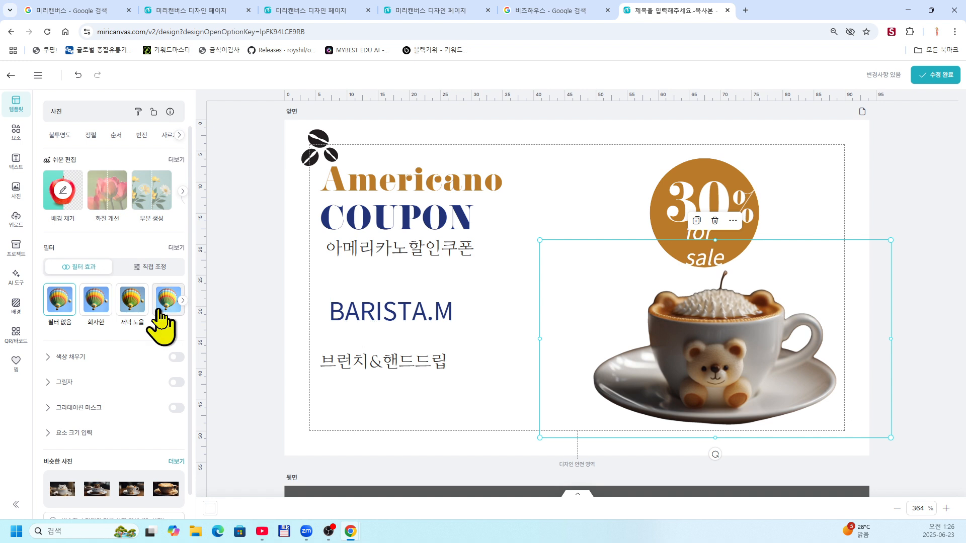
# Open the QR code generator and make its URL field ready for input
pyautogui.click(27, 108)
pyautogui.click(23, 144)
pyautogui.click(16, 342)
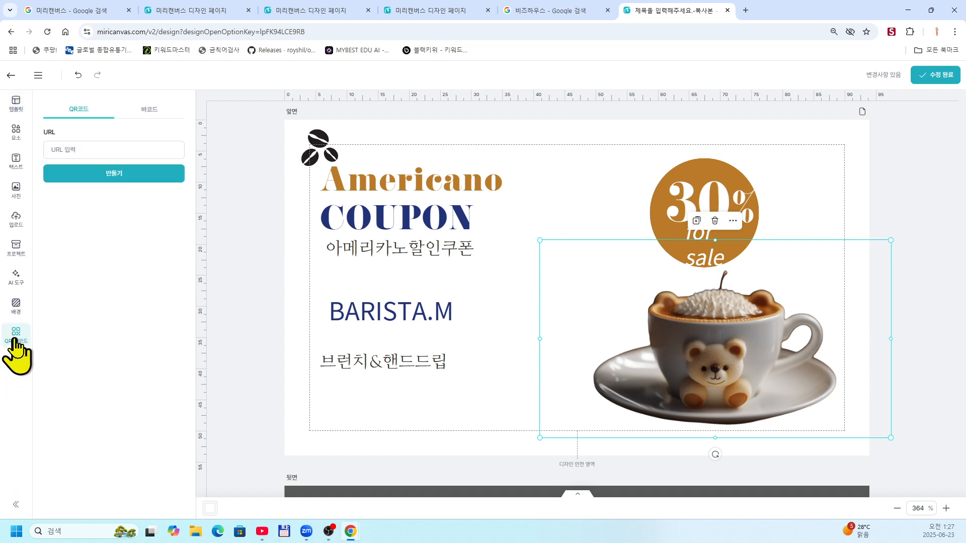
pyautogui.click(87, 149)
pyautogui.click(88, 150)
pyautogui.click(88, 150)
pyautogui.click(88, 150)
pyautogui.click(88, 150)
pyautogui.click(88, 149)
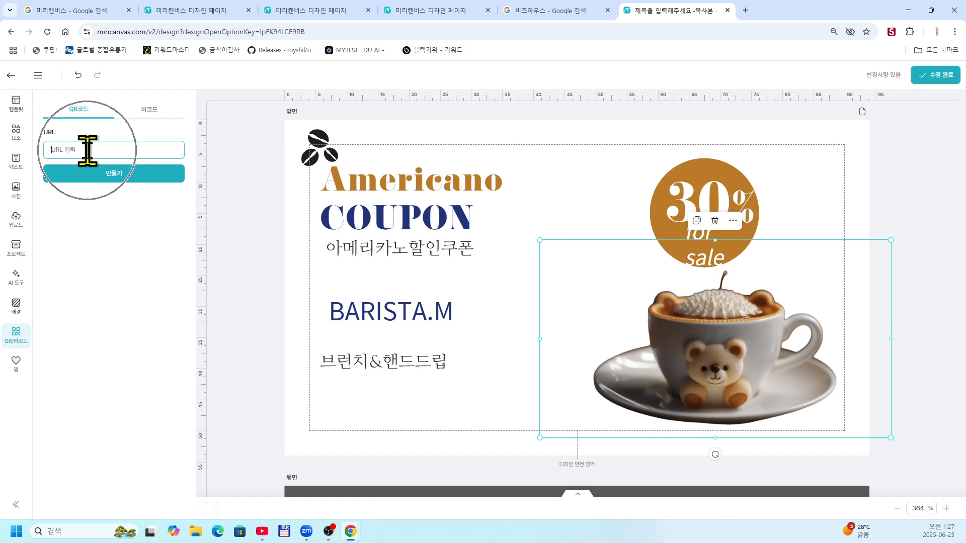
# Open YouTube in a new browser tab and switch to the Chinese-language lesson channel's account
pyautogui.click(746, 10)
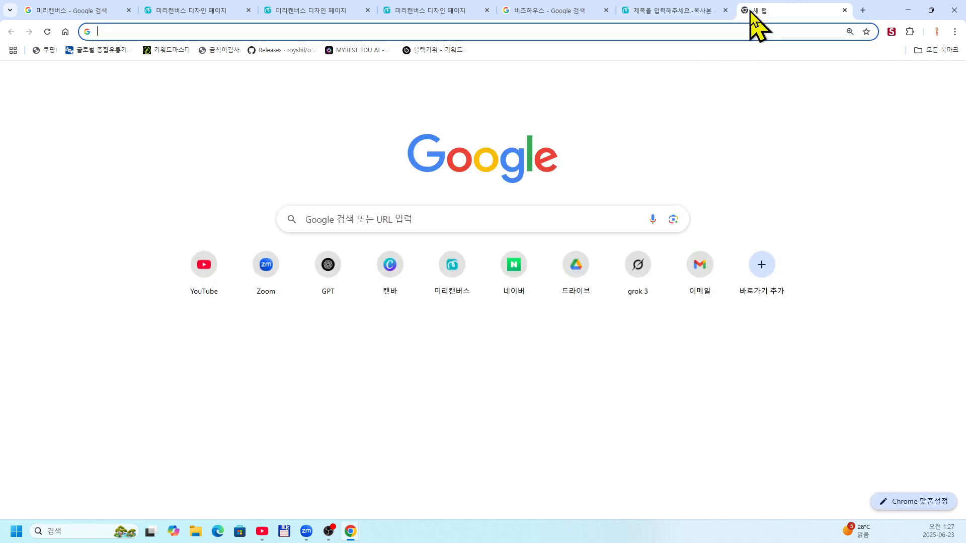
pyautogui.click(209, 265)
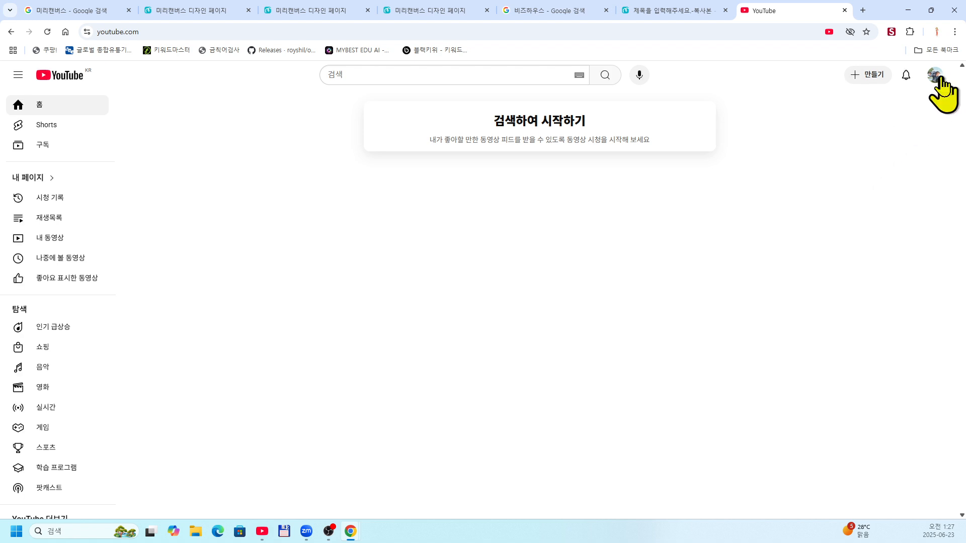
pyautogui.click(936, 75)
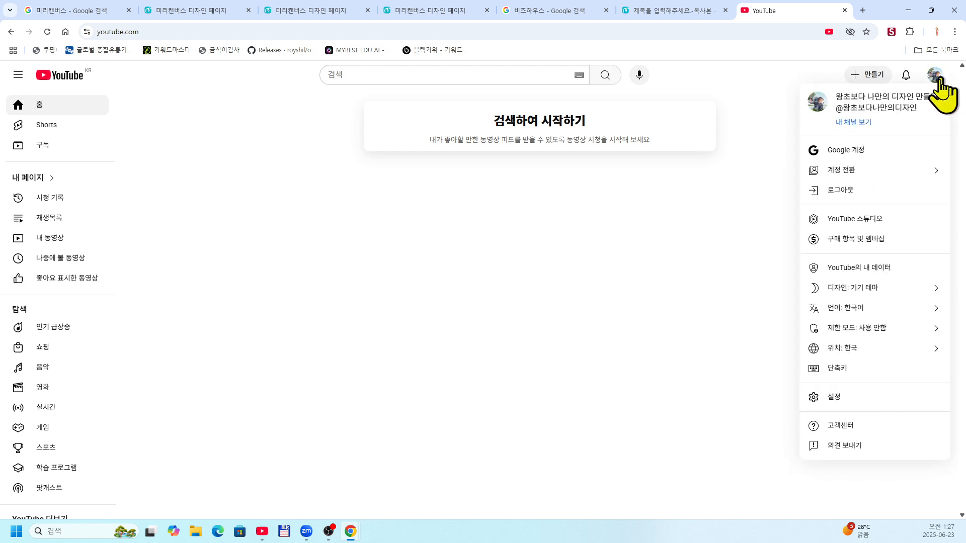
pyautogui.click(862, 171)
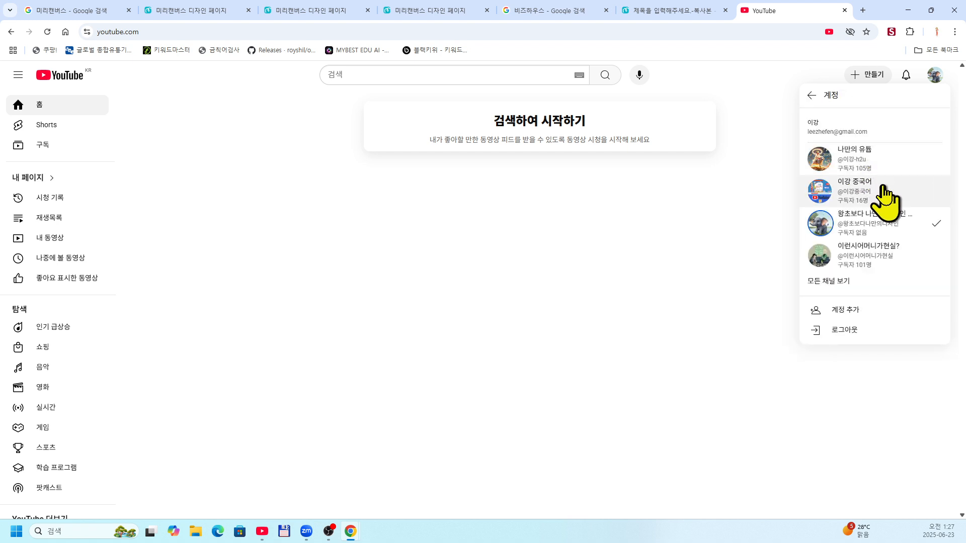
pyautogui.click(884, 186)
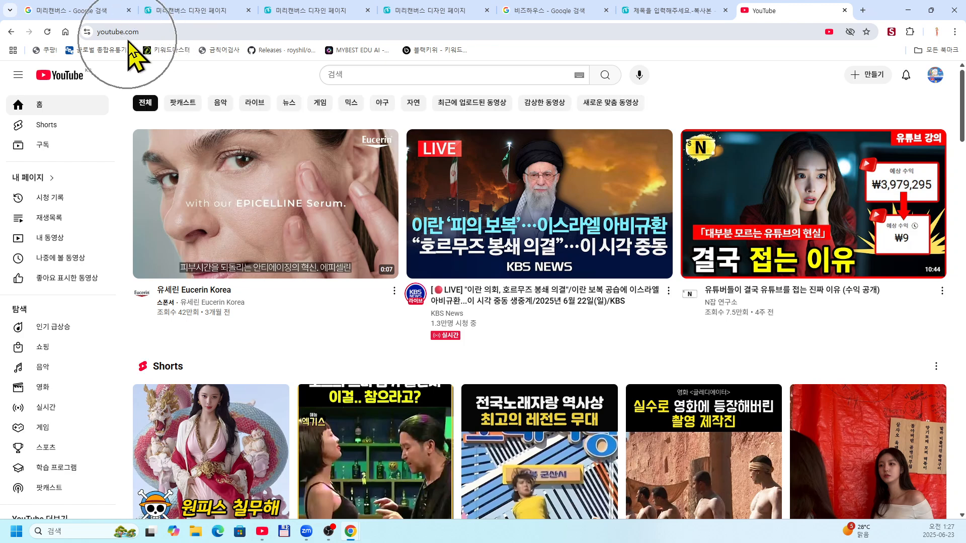
# Open the account's own YouTube channel page and copy its full web address
pyautogui.click(185, 30)
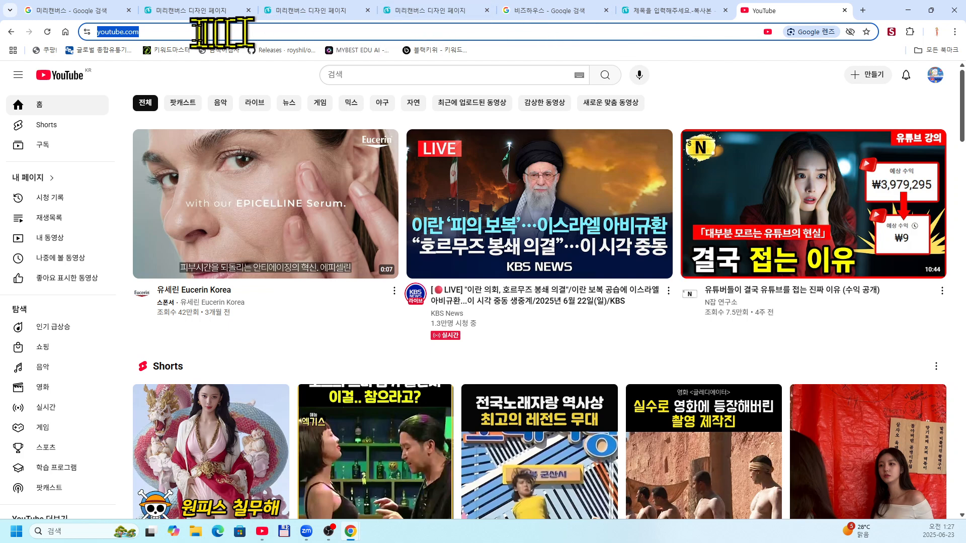
pyautogui.click(191, 31)
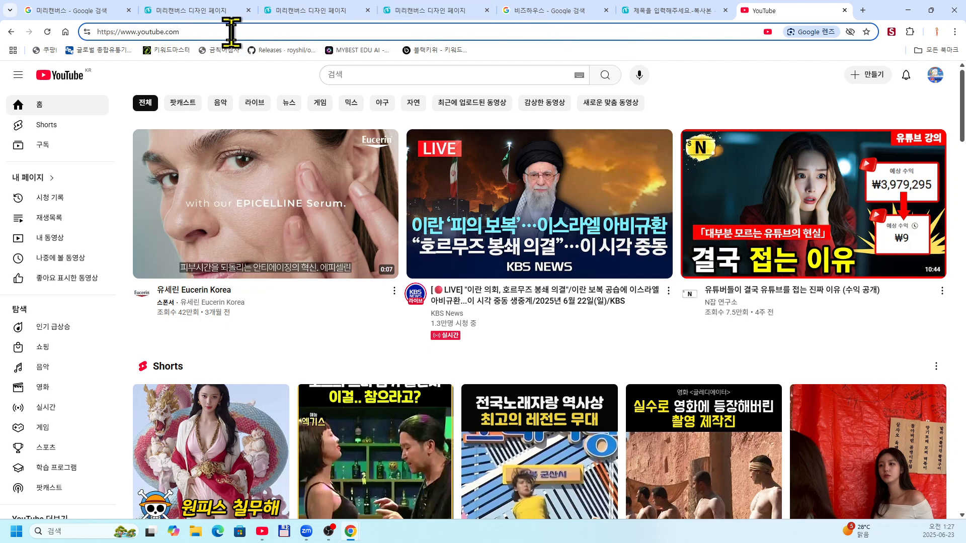
pyautogui.click(935, 74)
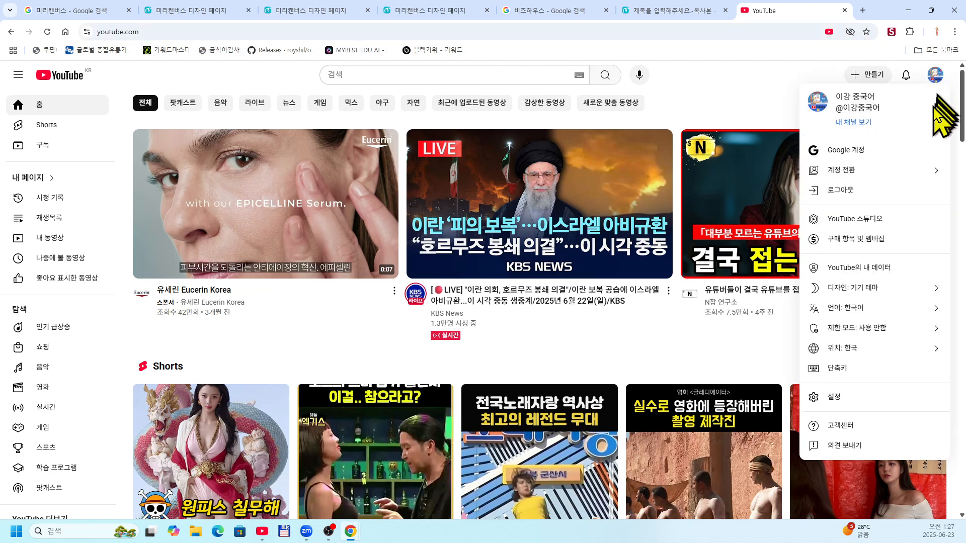
pyautogui.click(854, 122)
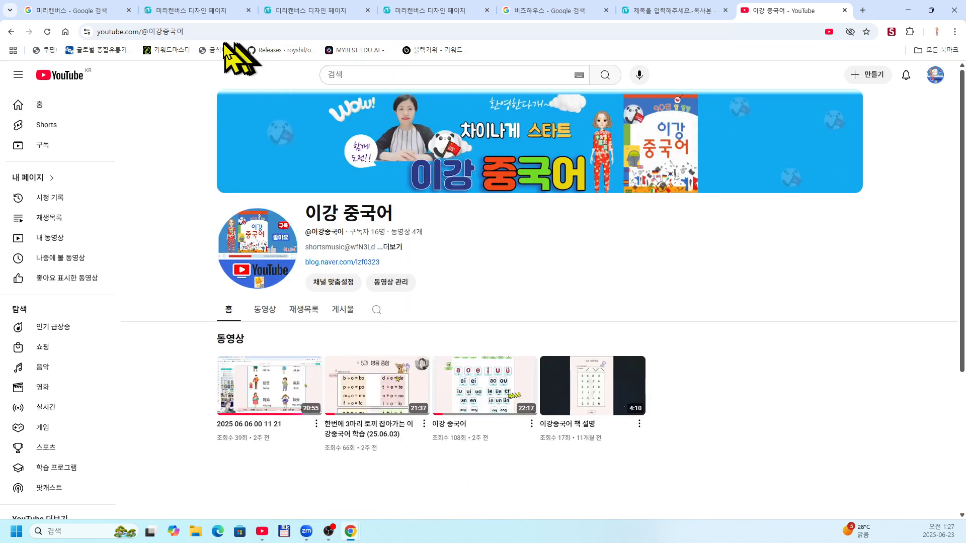
pyautogui.click(212, 32)
pyautogui.moveTo(199, 31); pyautogui.dragTo(93, 32)
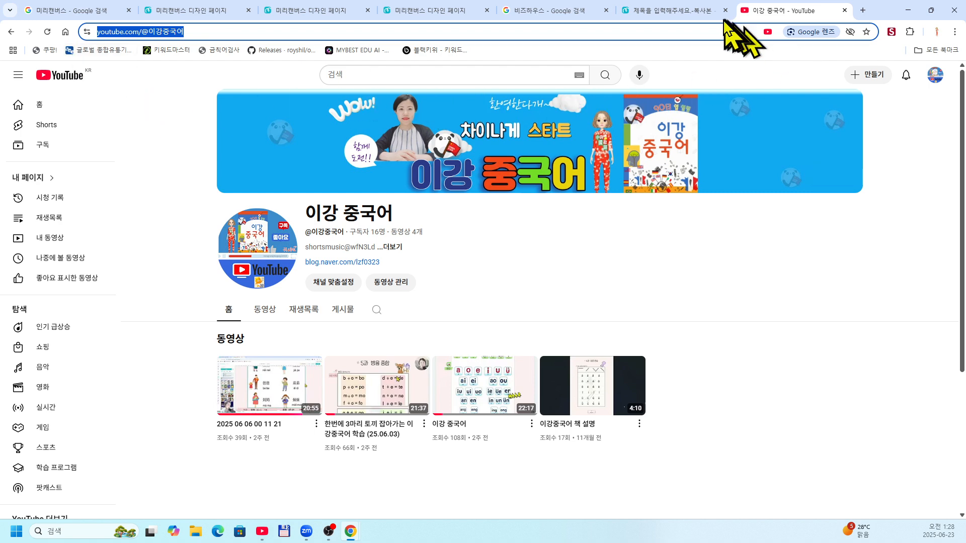
# Return to the MiriCanvas design and create a QR code from the copied YouTube channel address
pyautogui.click(671, 11)
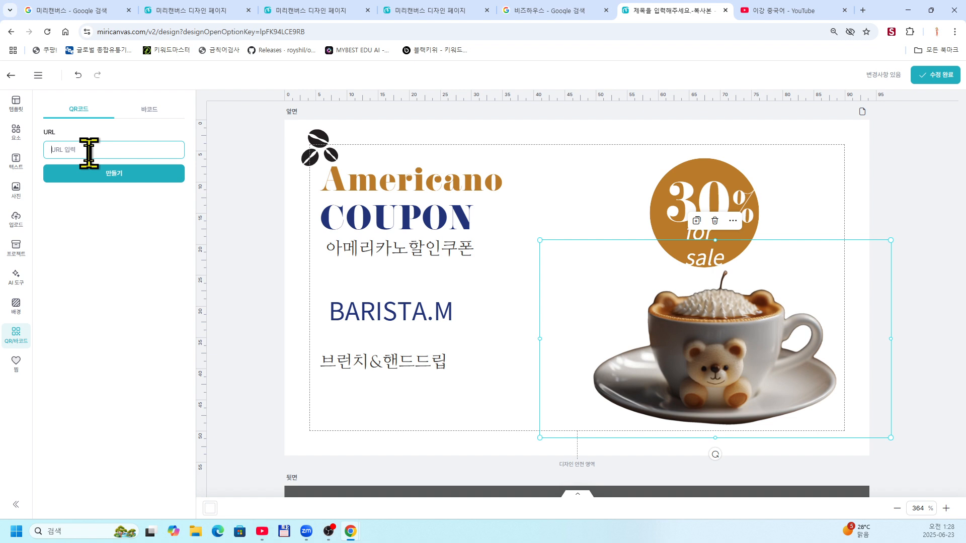
pyautogui.hotkey('ctrl', 'v')
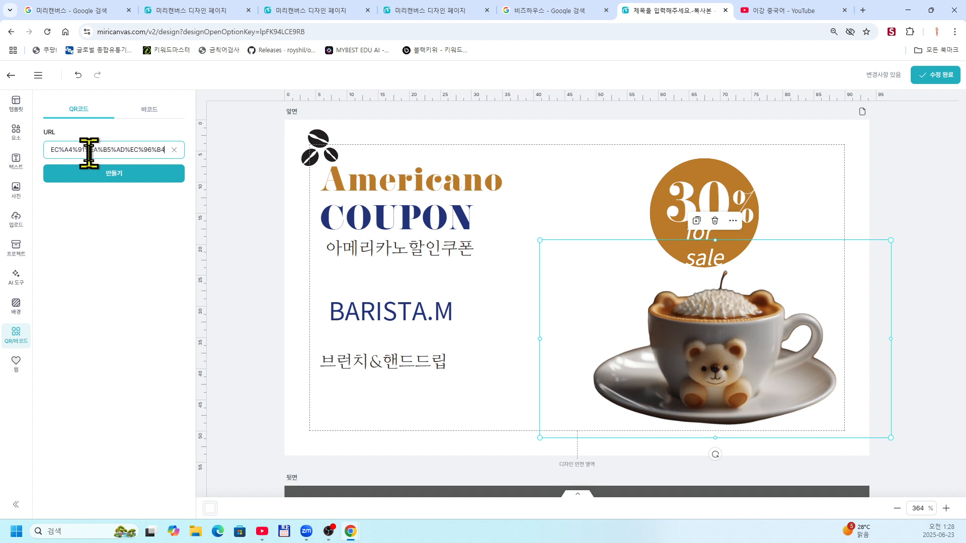
pyautogui.click(135, 184)
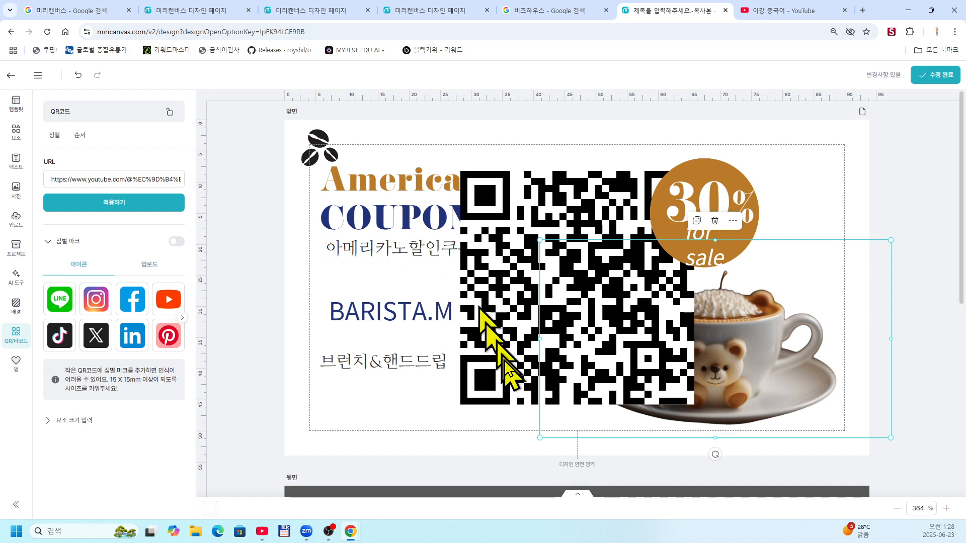
# Shrink the QR code to about 15 mm and place it between the 브런치&핸드드립 text and the coffee cup
pyautogui.moveTo(498, 387); pyautogui.dragTo(420, 367)
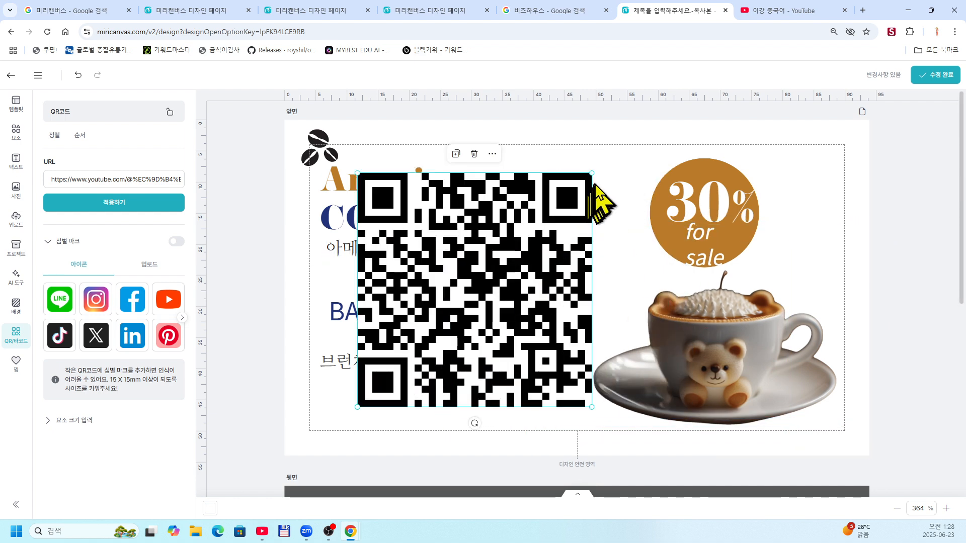
pyautogui.moveTo(587, 186); pyautogui.dragTo(458, 311)
pyautogui.moveTo(416, 371); pyautogui.dragTo(524, 382)
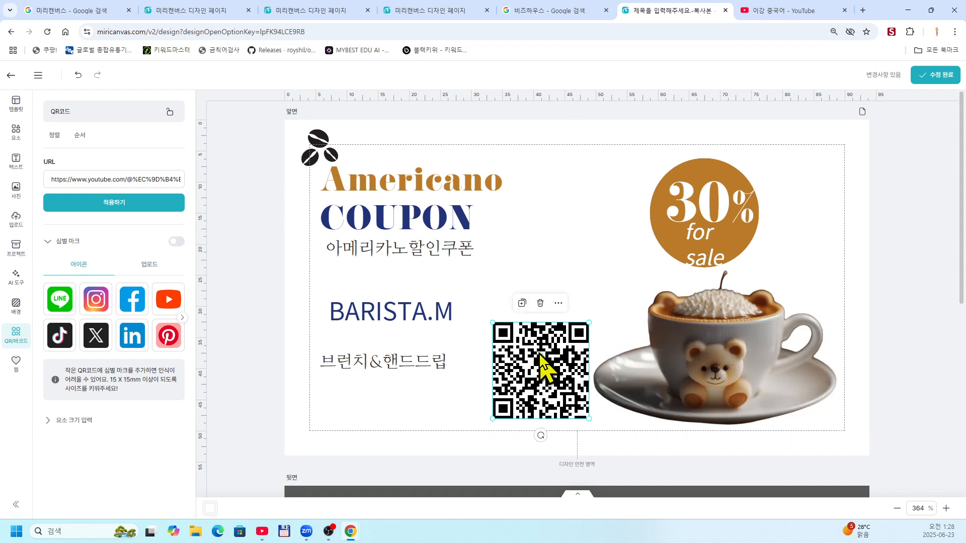
# Reduce the QR code further to about 10.5 mm and move it up into the space between BARISTA.M and the cup
pyautogui.scroll(-3, 539, 352)
pyautogui.moveTo(550, 258); pyautogui.dragTo(523, 215)
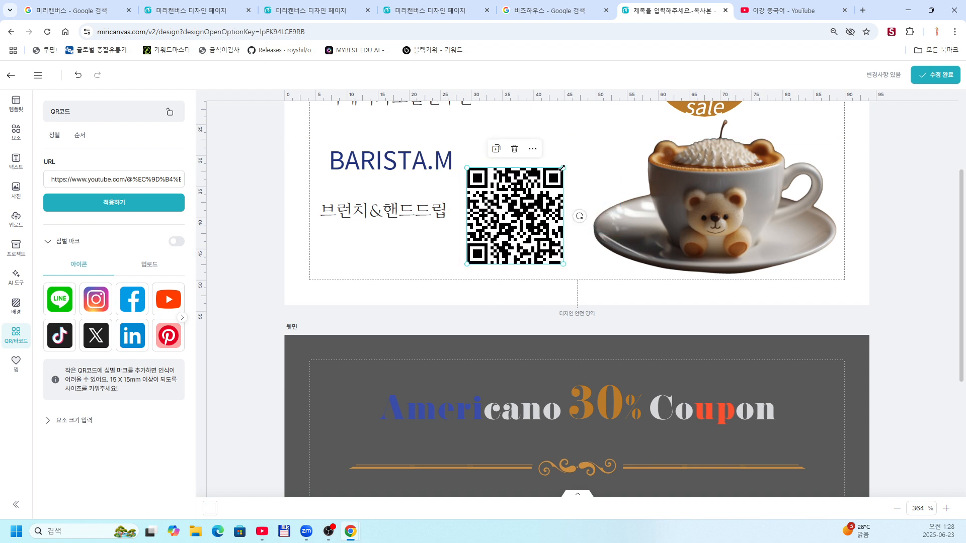
pyautogui.moveTo(563, 168); pyautogui.dragTo(537, 194)
pyautogui.scroll(3, 536, 193)
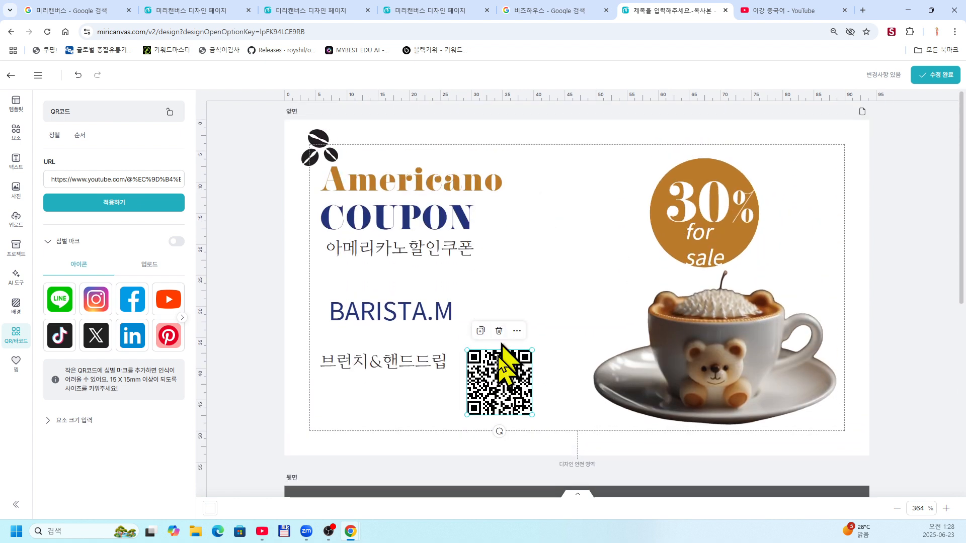
pyautogui.moveTo(495, 385); pyautogui.dragTo(536, 313)
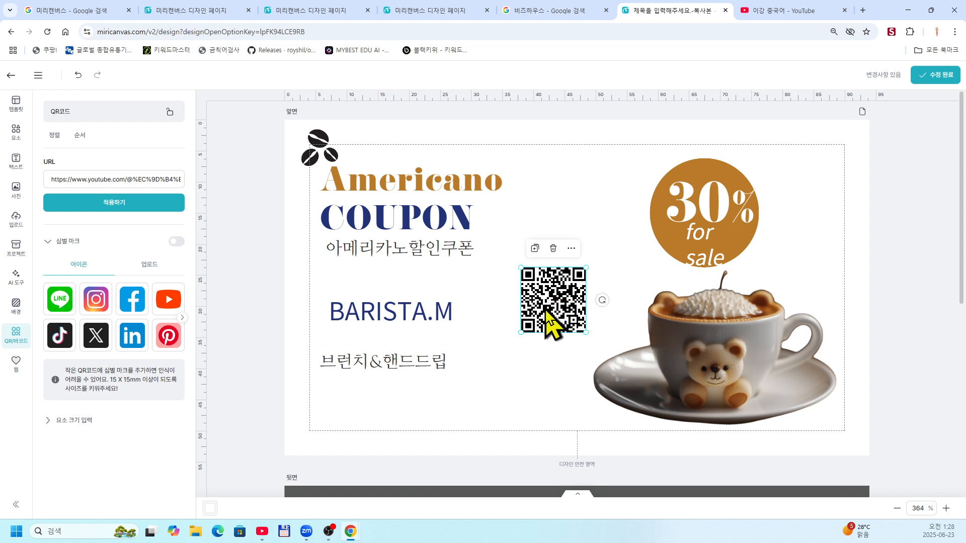
# Nudge the cup photo slightly down, reapply the QR code's URL and shift the code closer to the BARISTA.M text
pyautogui.moveTo(640, 344); pyautogui.dragTo(637, 349)
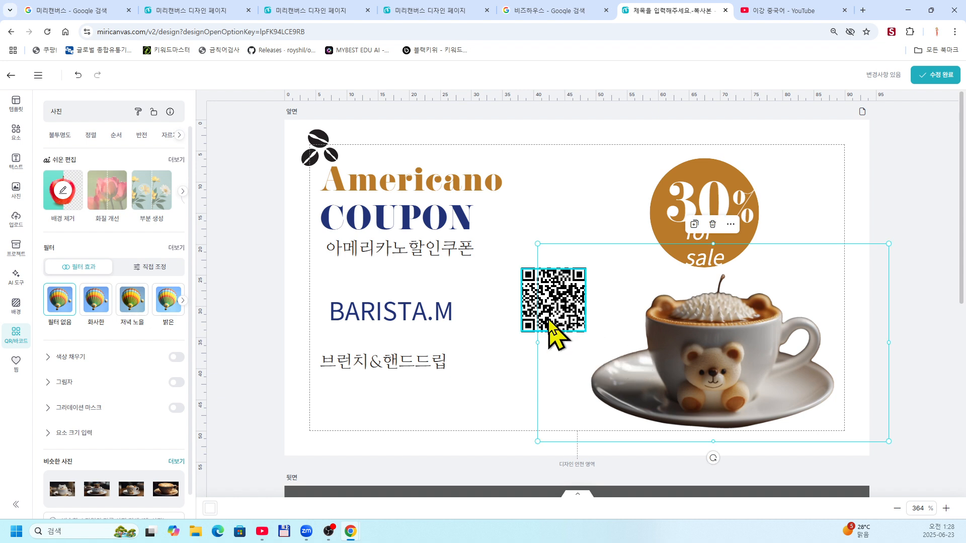
pyautogui.moveTo(523, 313)
pyautogui.mouseDown()
pyautogui.moveTo(507, 325)
pyautogui.moveTo(541, 310)
pyautogui.mouseUp()
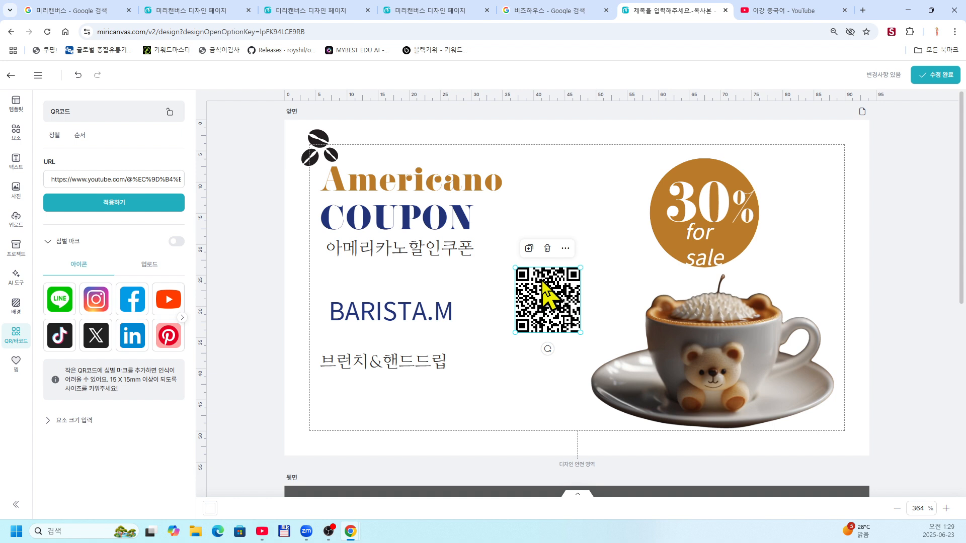
pyautogui.moveTo(535, 299)
pyautogui.mouseDown()
pyautogui.moveTo(534, 367)
pyautogui.moveTo(546, 377)
pyautogui.moveTo(518, 373)
pyautogui.moveTo(532, 302)
pyautogui.mouseUp()
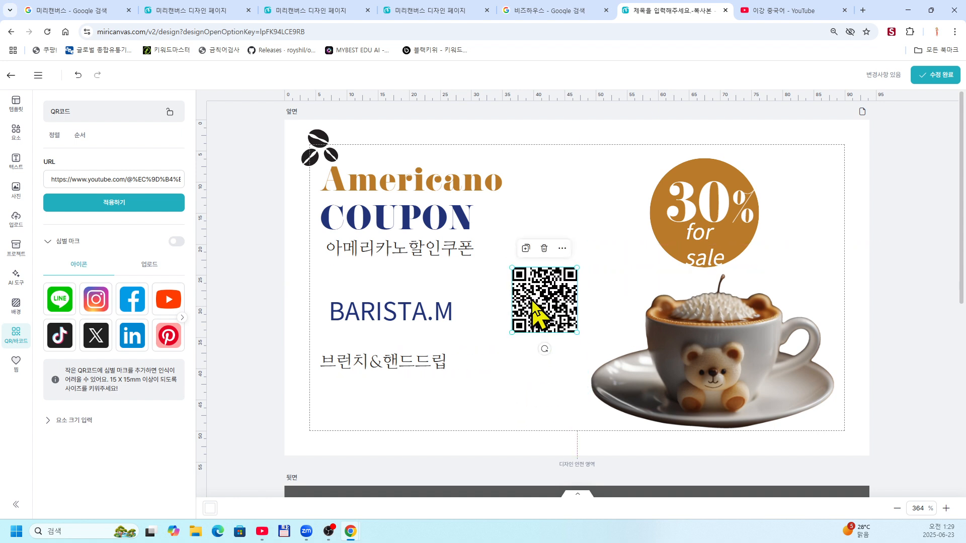
pyautogui.click(143, 203)
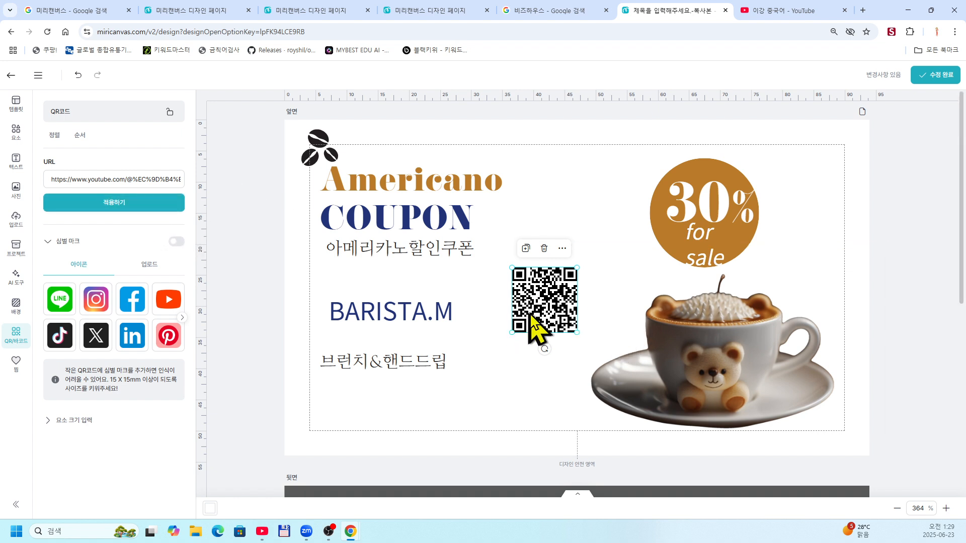
pyautogui.moveTo(532, 322); pyautogui.dragTo(511, 331)
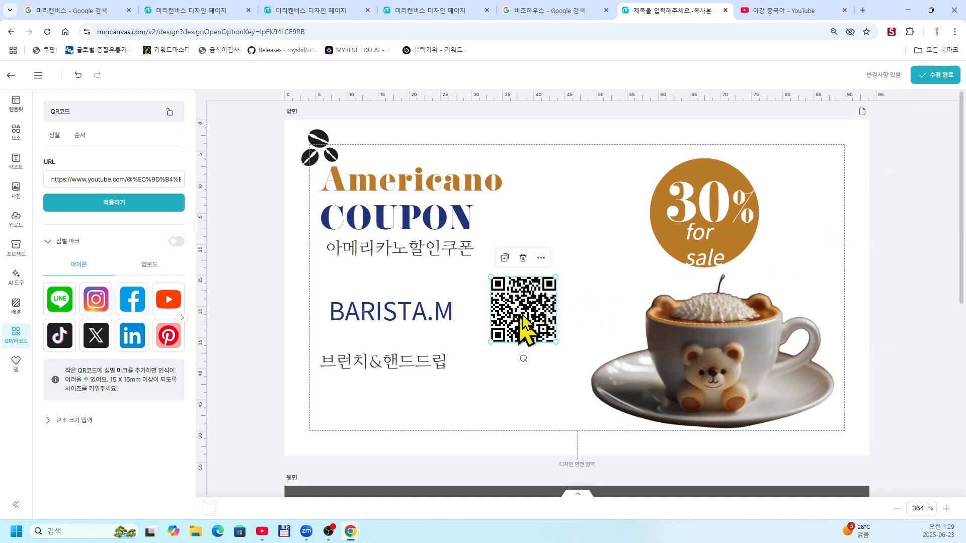
# Nudge the QR code beside BARISTA.M and complete the design revision, confirming that all pages were checked for typos
pyautogui.moveTo(513, 318); pyautogui.dragTo(536, 310)
pyautogui.click(931, 76)
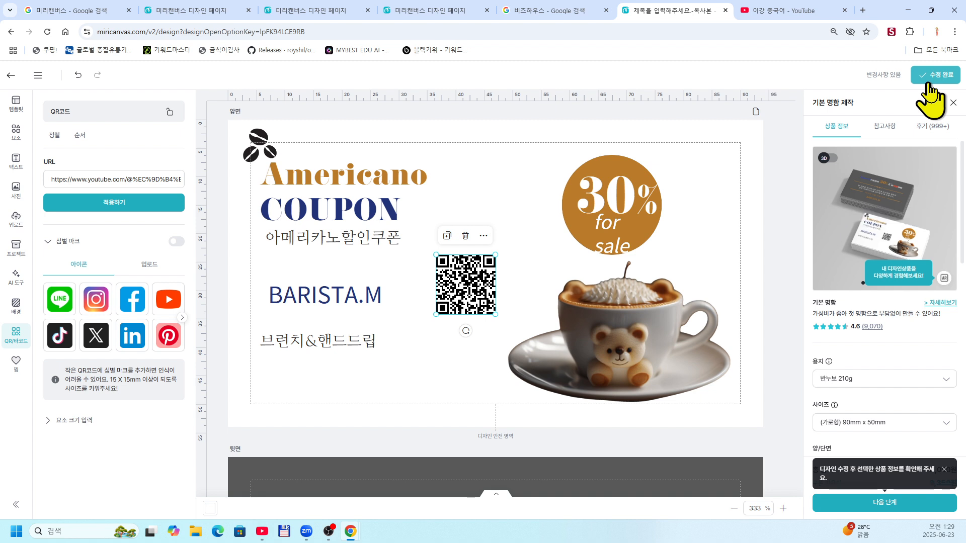
pyautogui.click(900, 508)
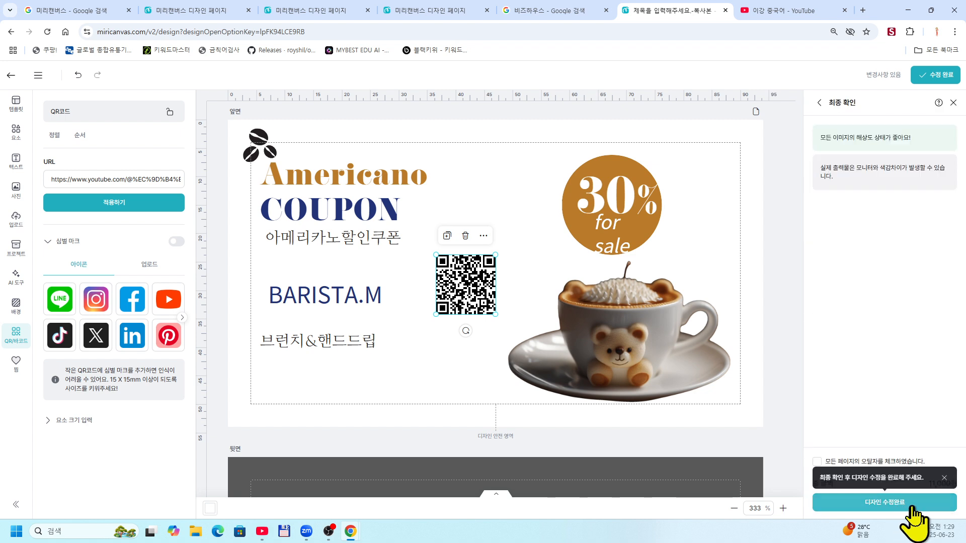
pyautogui.click(913, 508)
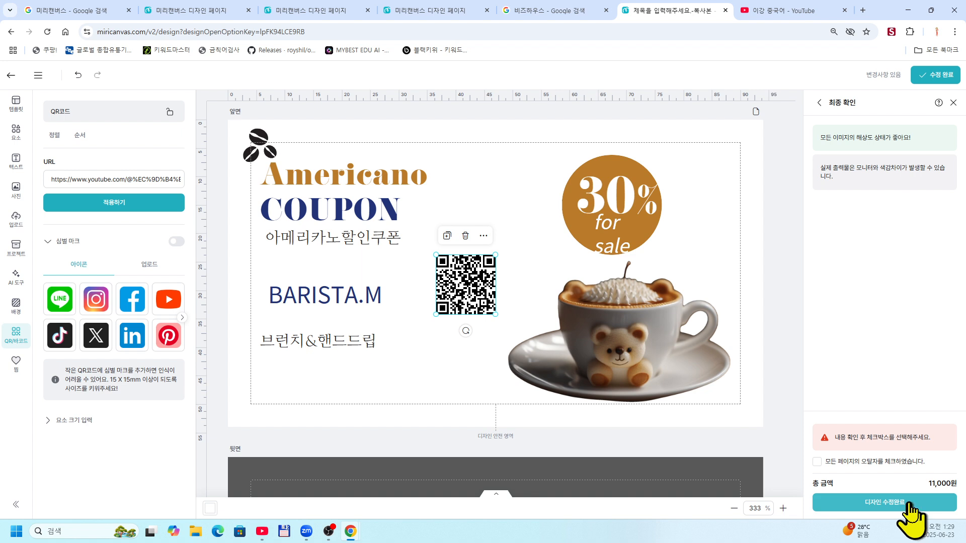
pyautogui.click(825, 463)
pyautogui.click(881, 506)
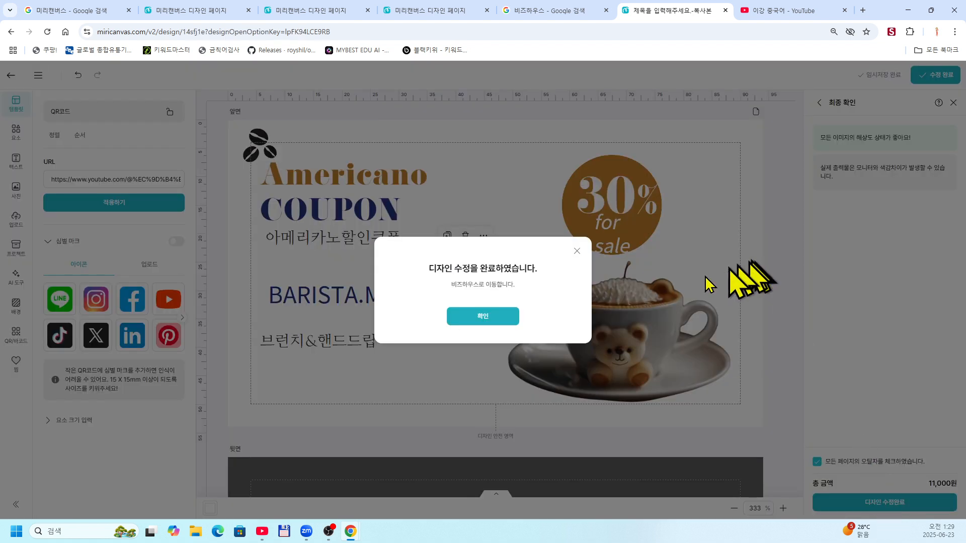
pyautogui.click(484, 316)
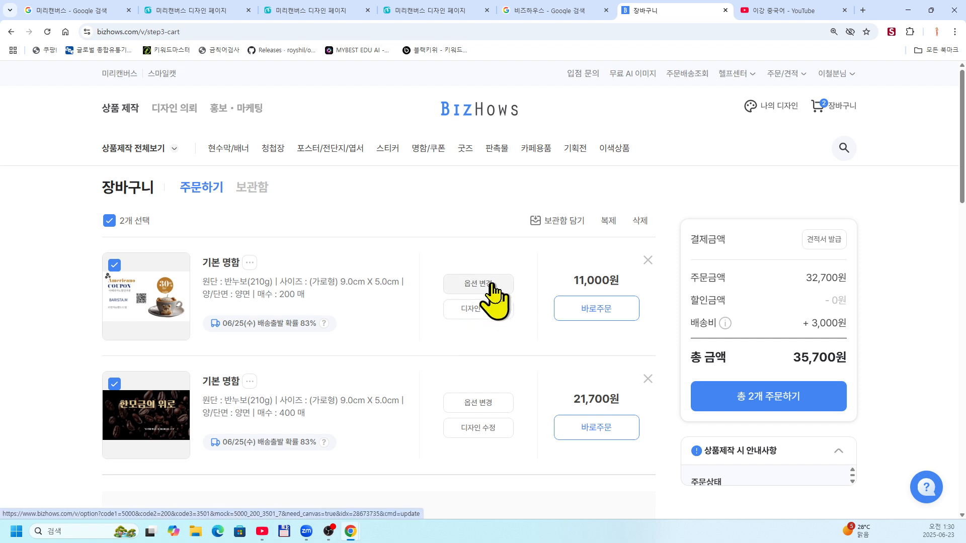
# Deselect the 400-sheet card in the cart, order only the Americano coupon card, and review its delivery and payment details
pyautogui.click(114, 384)
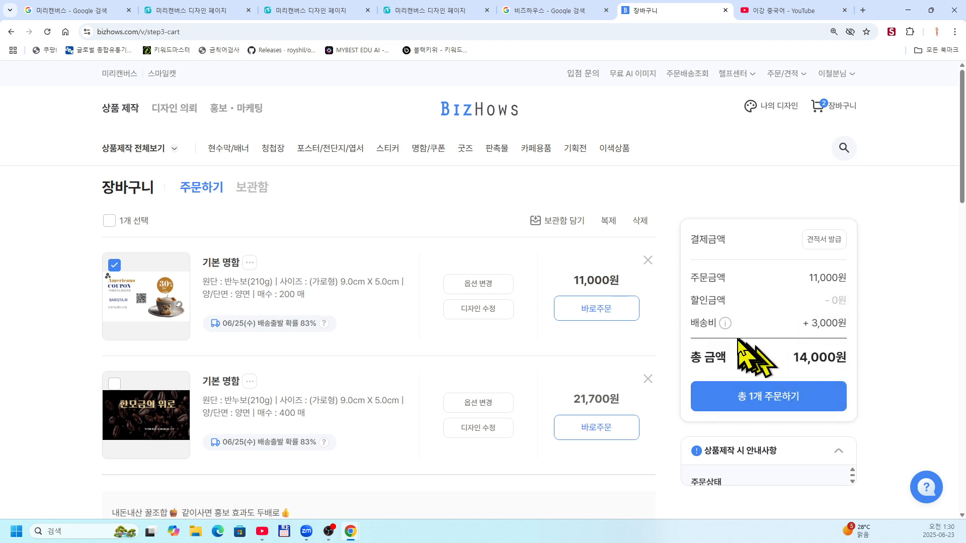
pyautogui.click(602, 309)
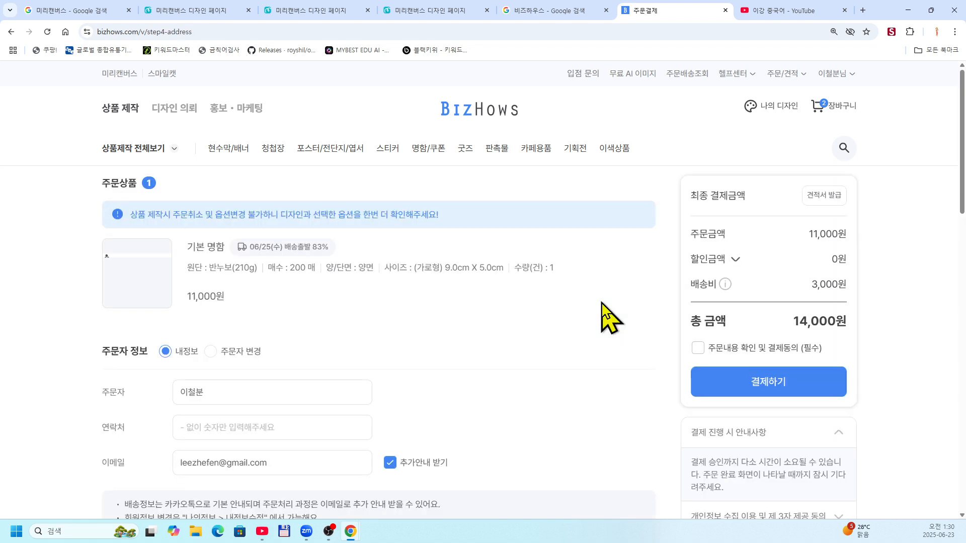
pyautogui.scroll(-20, 362, 395)
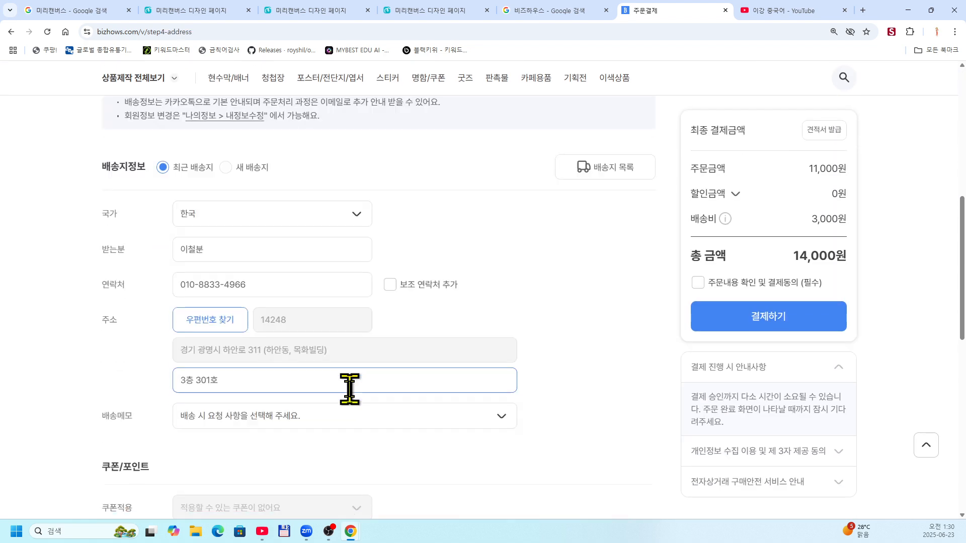
pyautogui.scroll(2, 352, 395)
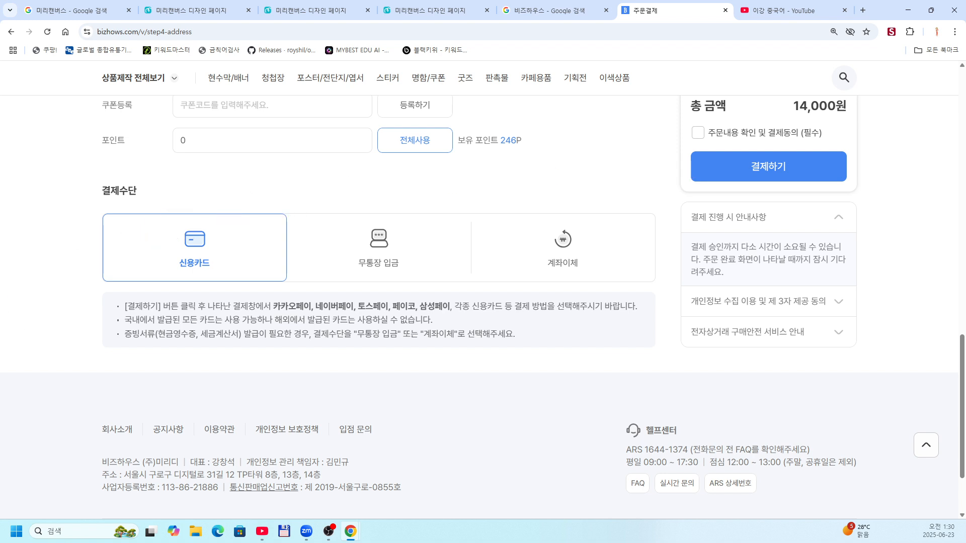
# Leave the order payment page and return to the Google search results for 비즈하우스
pyautogui.press('super+d')
pyautogui.press('super+d')
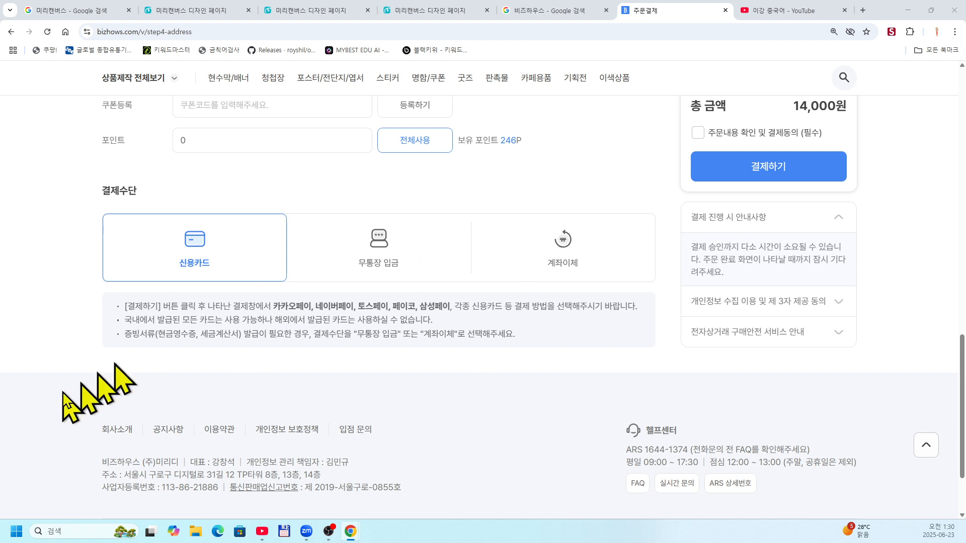
pyautogui.click(547, 11)
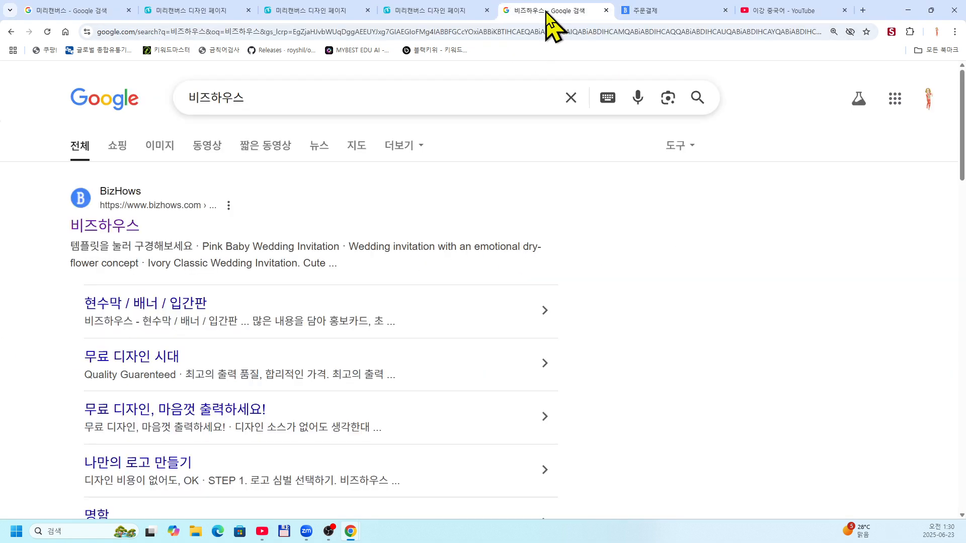